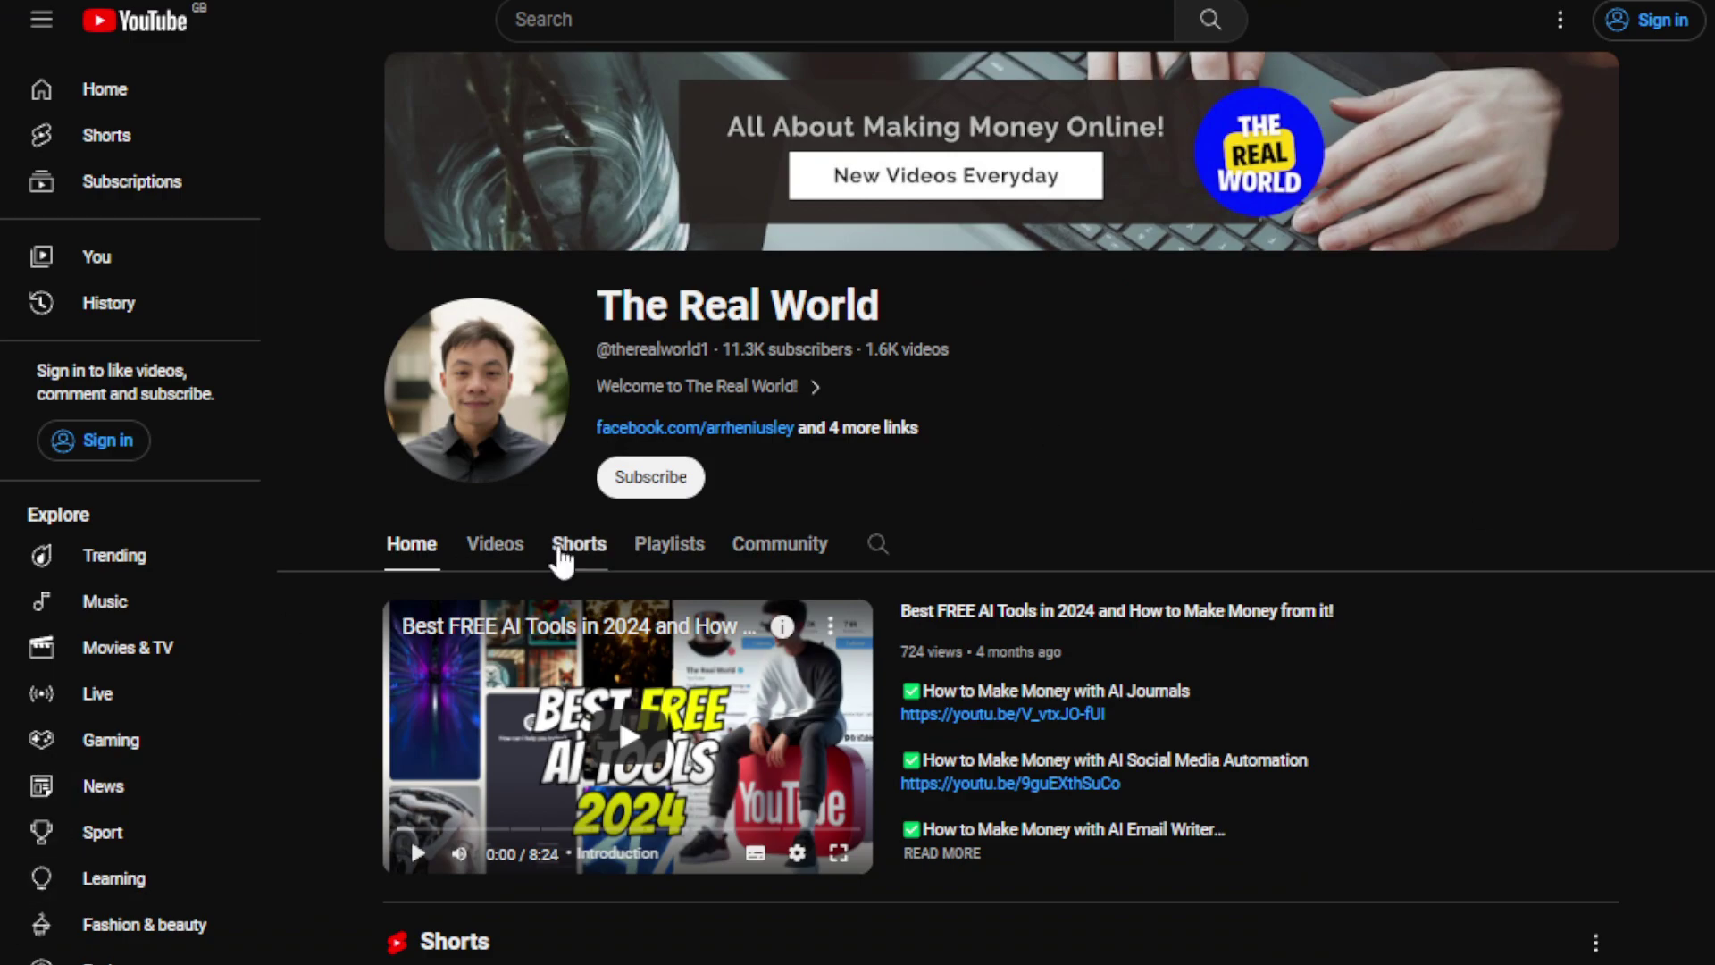
pyautogui.click(573, 550)
pyautogui.scroll(-6, 471, 269)
pyautogui.scroll(-5, 402, 402)
pyautogui.scroll(-8, 390, 469)
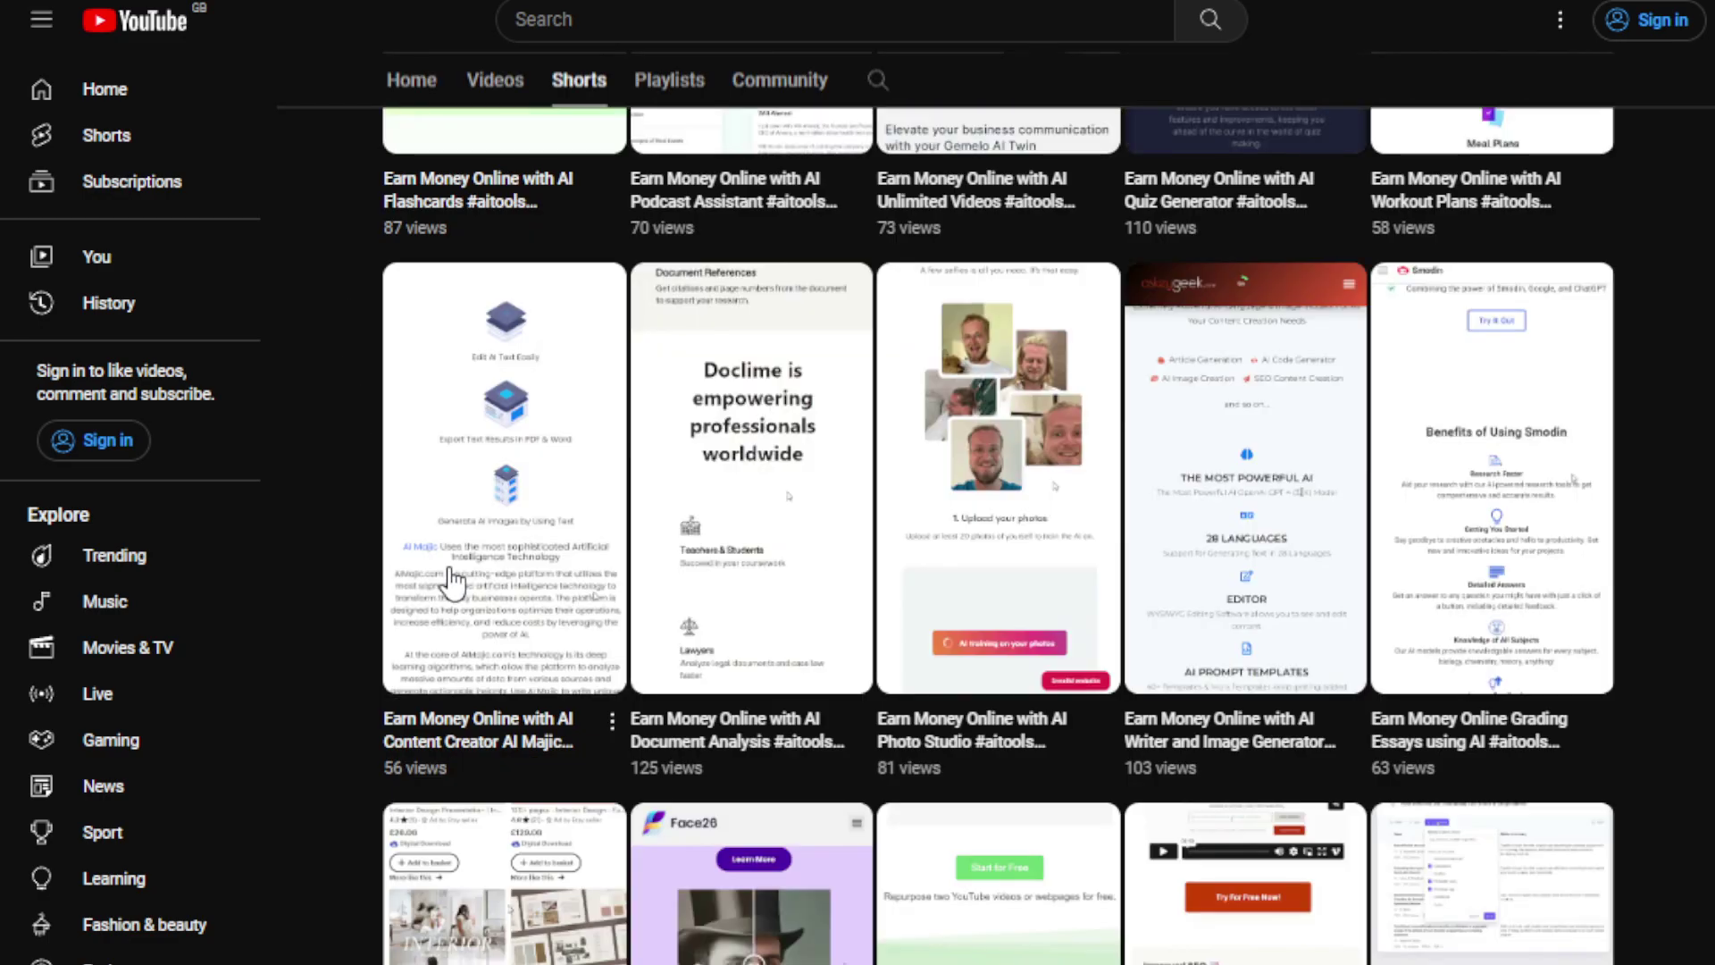
pyautogui.scroll(-3, 443, 589)
pyautogui.click(491, 83)
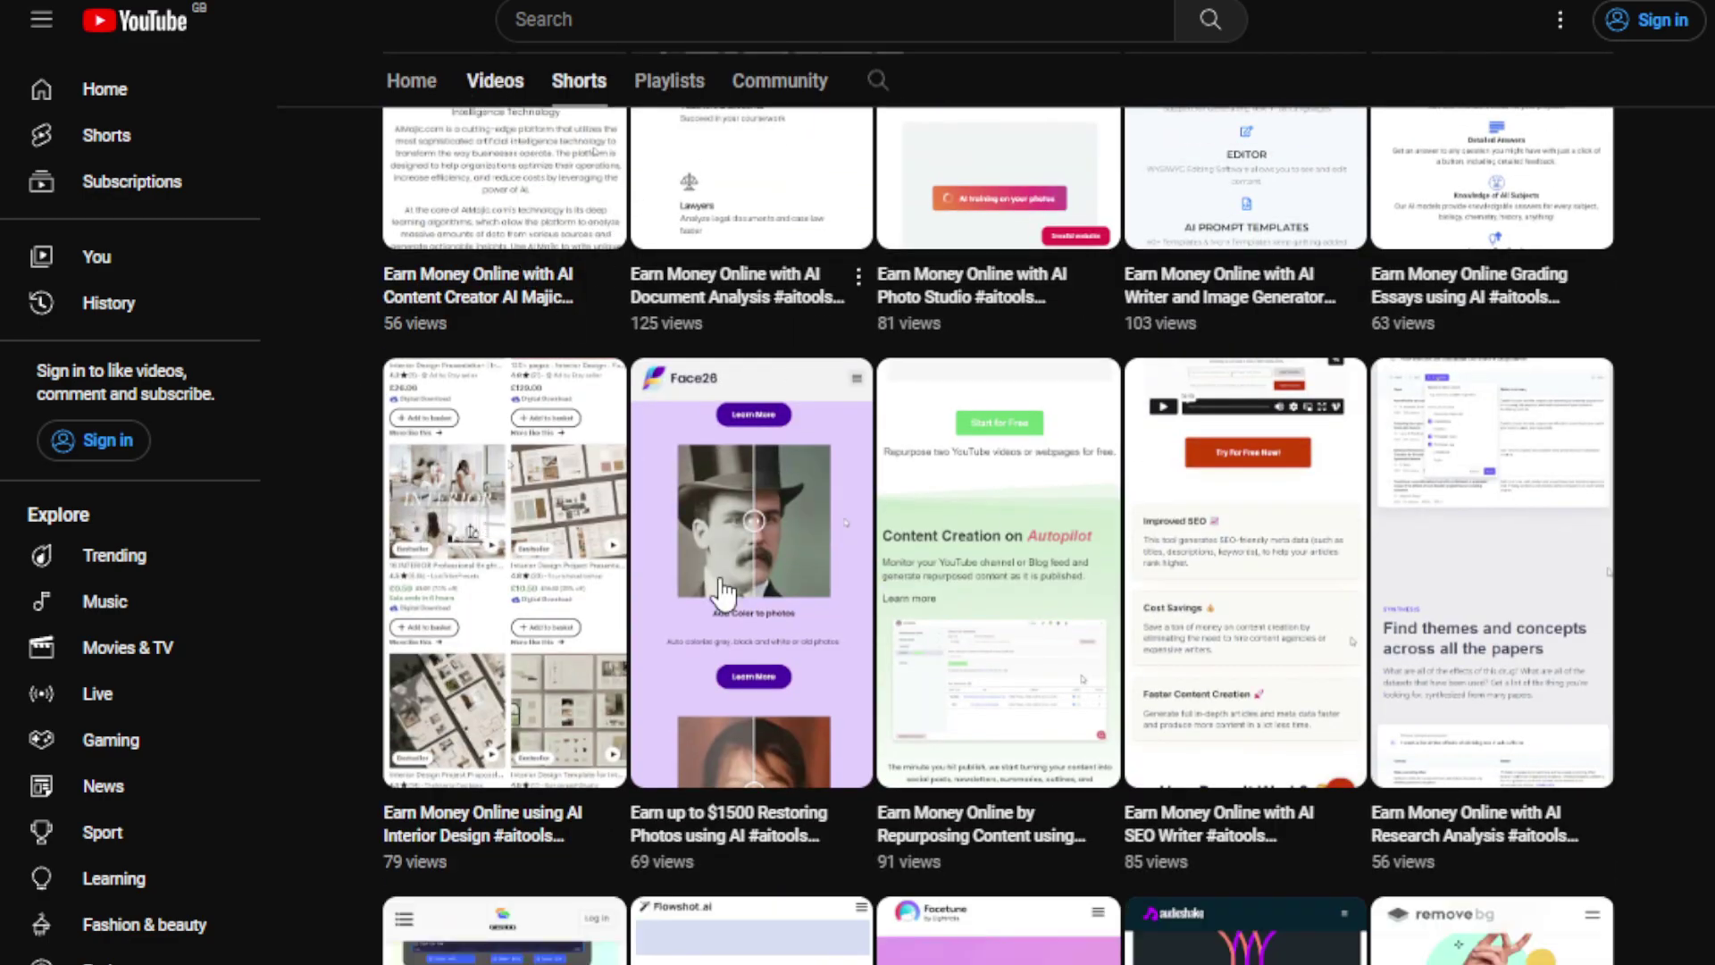
pyautogui.scroll(-3, 586, 625)
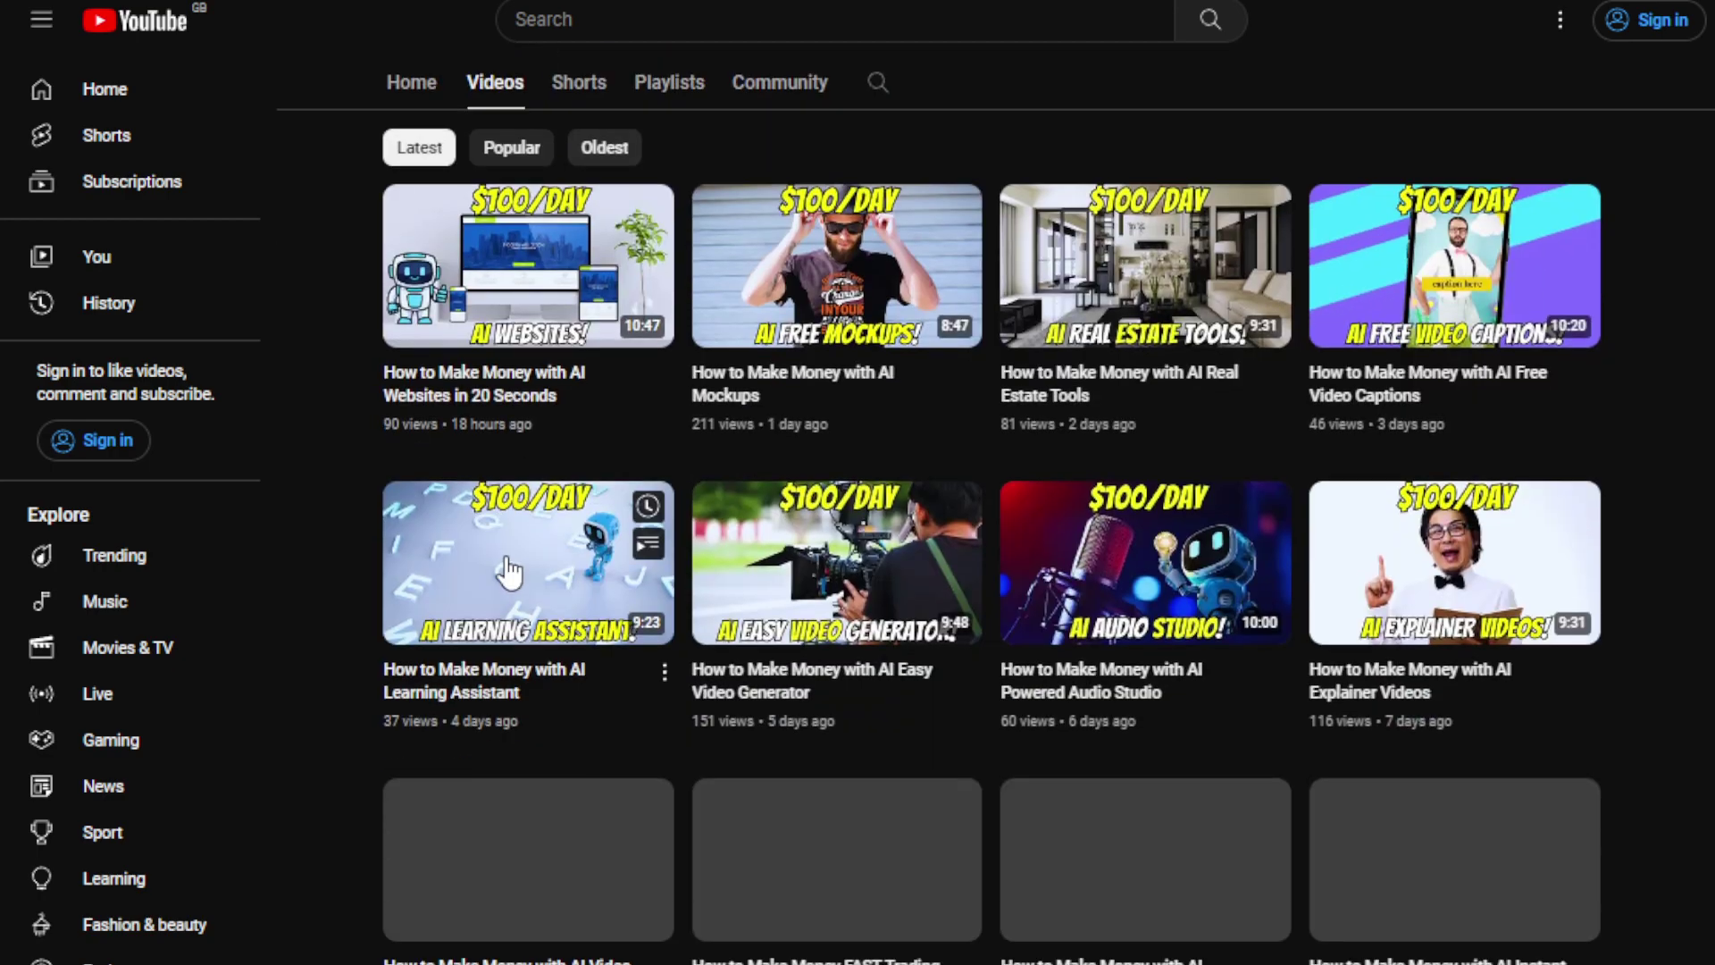
pyautogui.scroll(-2, 371, 572)
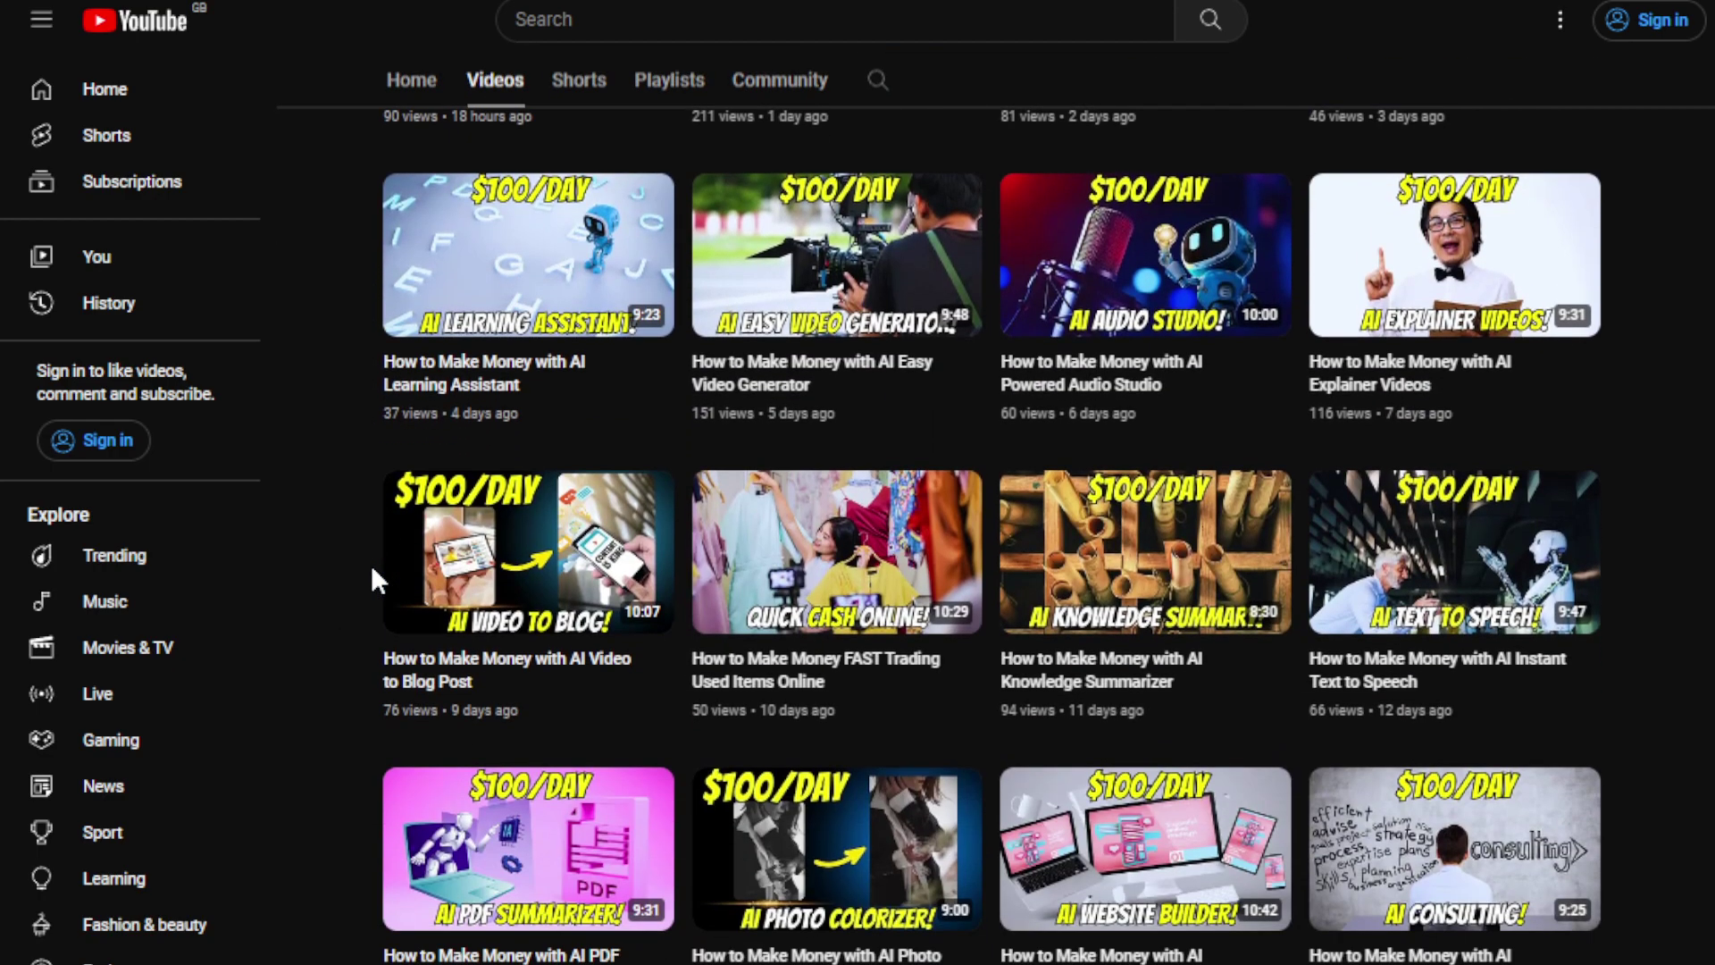
pyautogui.scroll(-3, 371, 573)
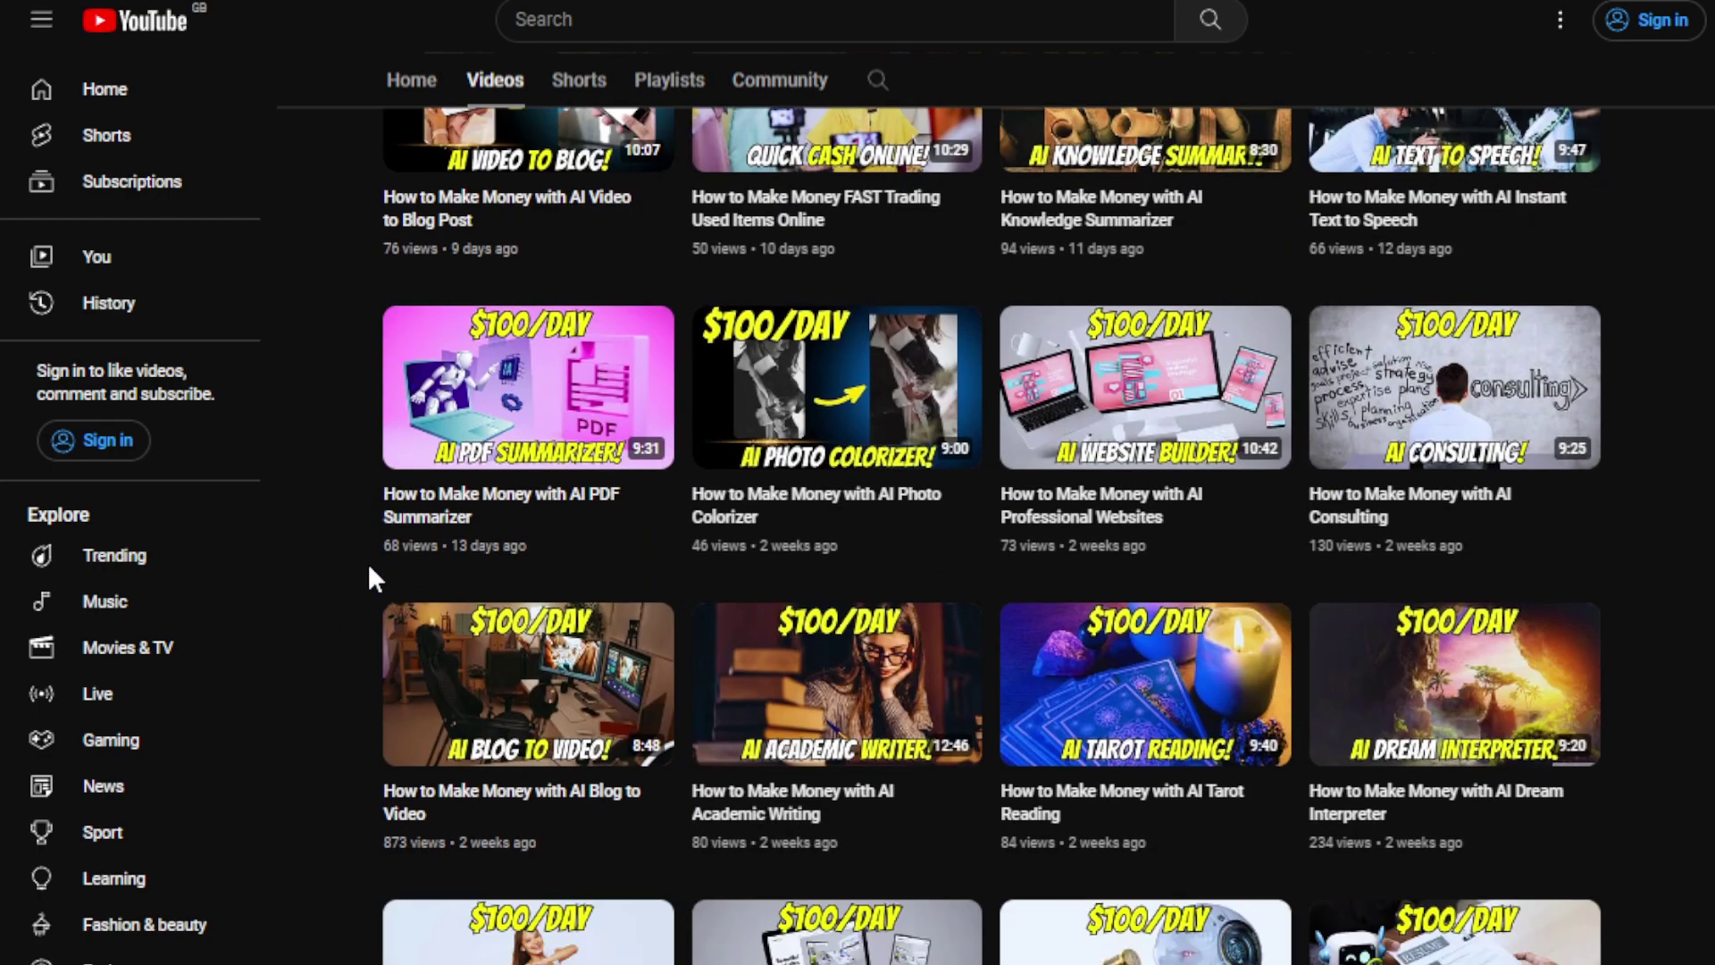
pyautogui.scroll(-4, 369, 577)
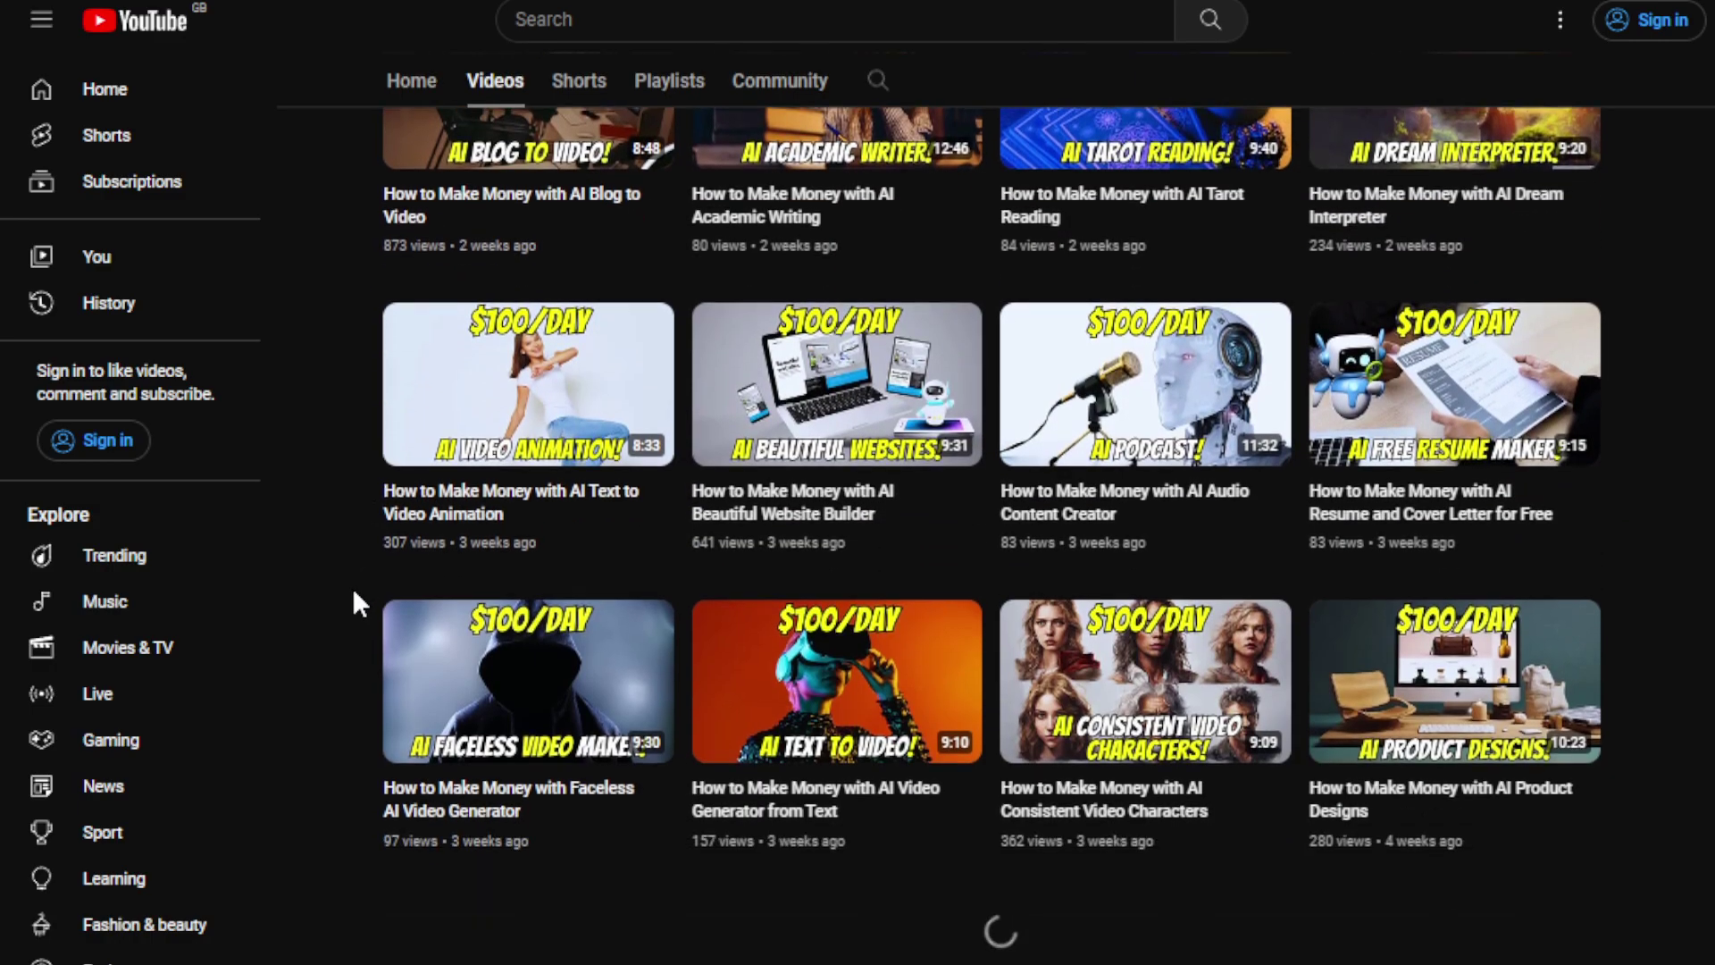
pyautogui.scroll(-1, 335, 630)
pyautogui.scroll(-2, 329, 656)
pyautogui.scroll(-1, 345, 677)
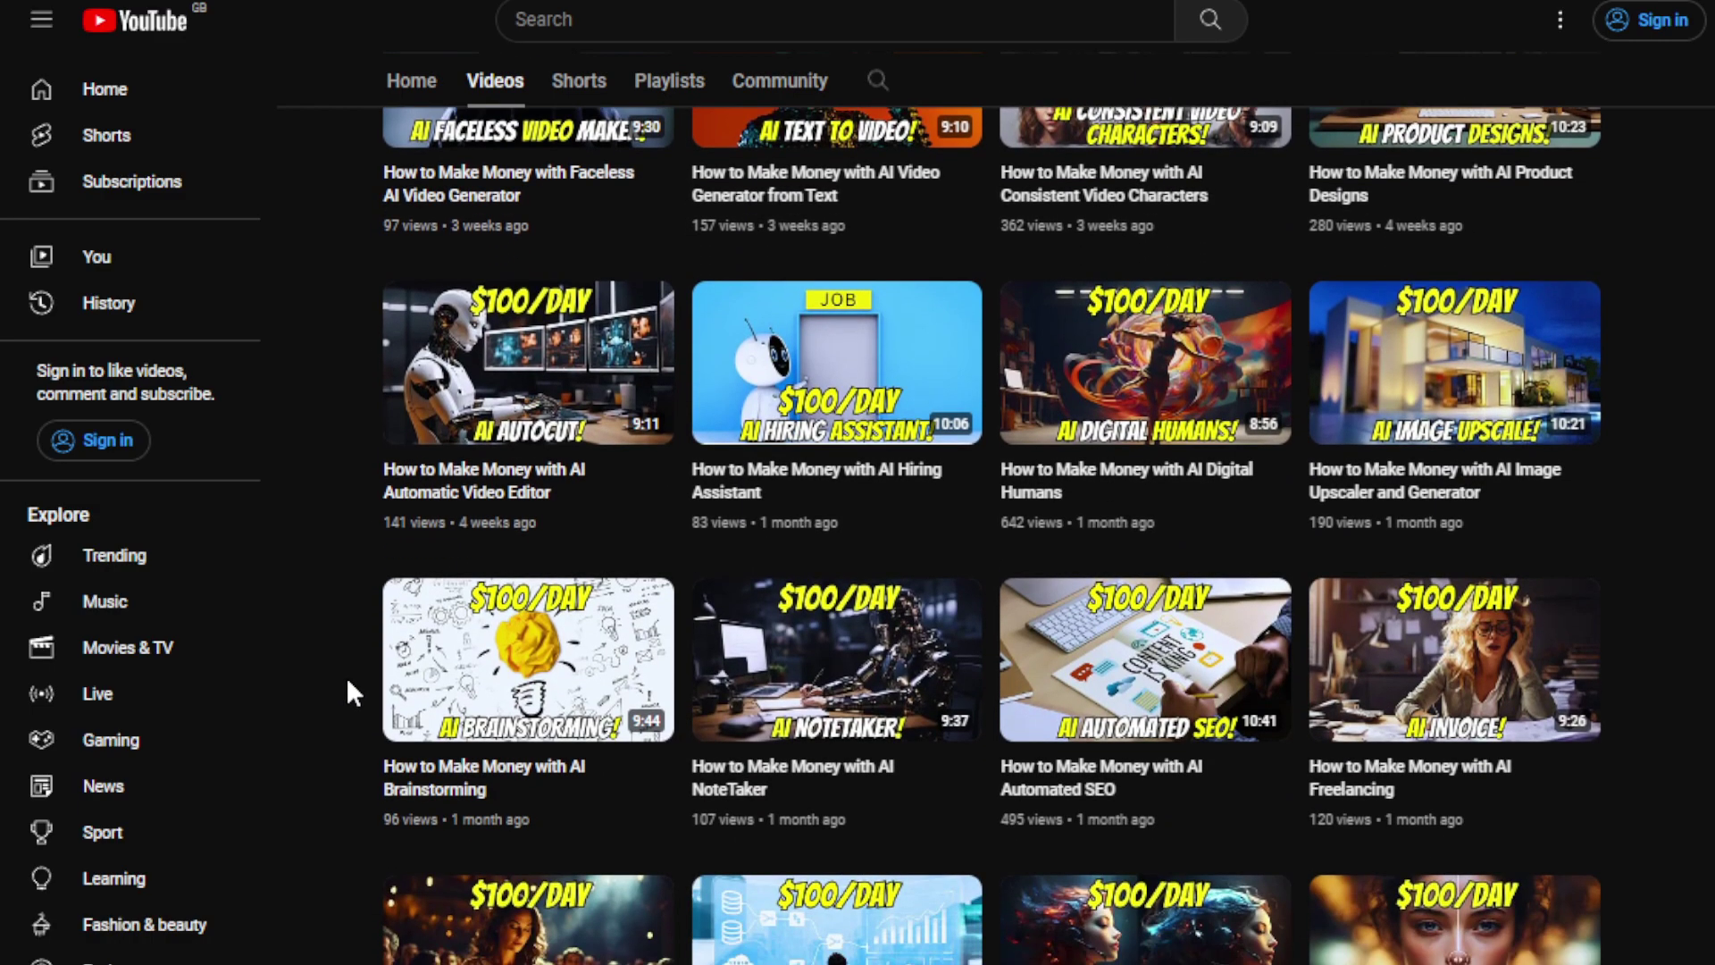
pyautogui.scroll(-4, 354, 724)
pyautogui.scroll(-4, 342, 710)
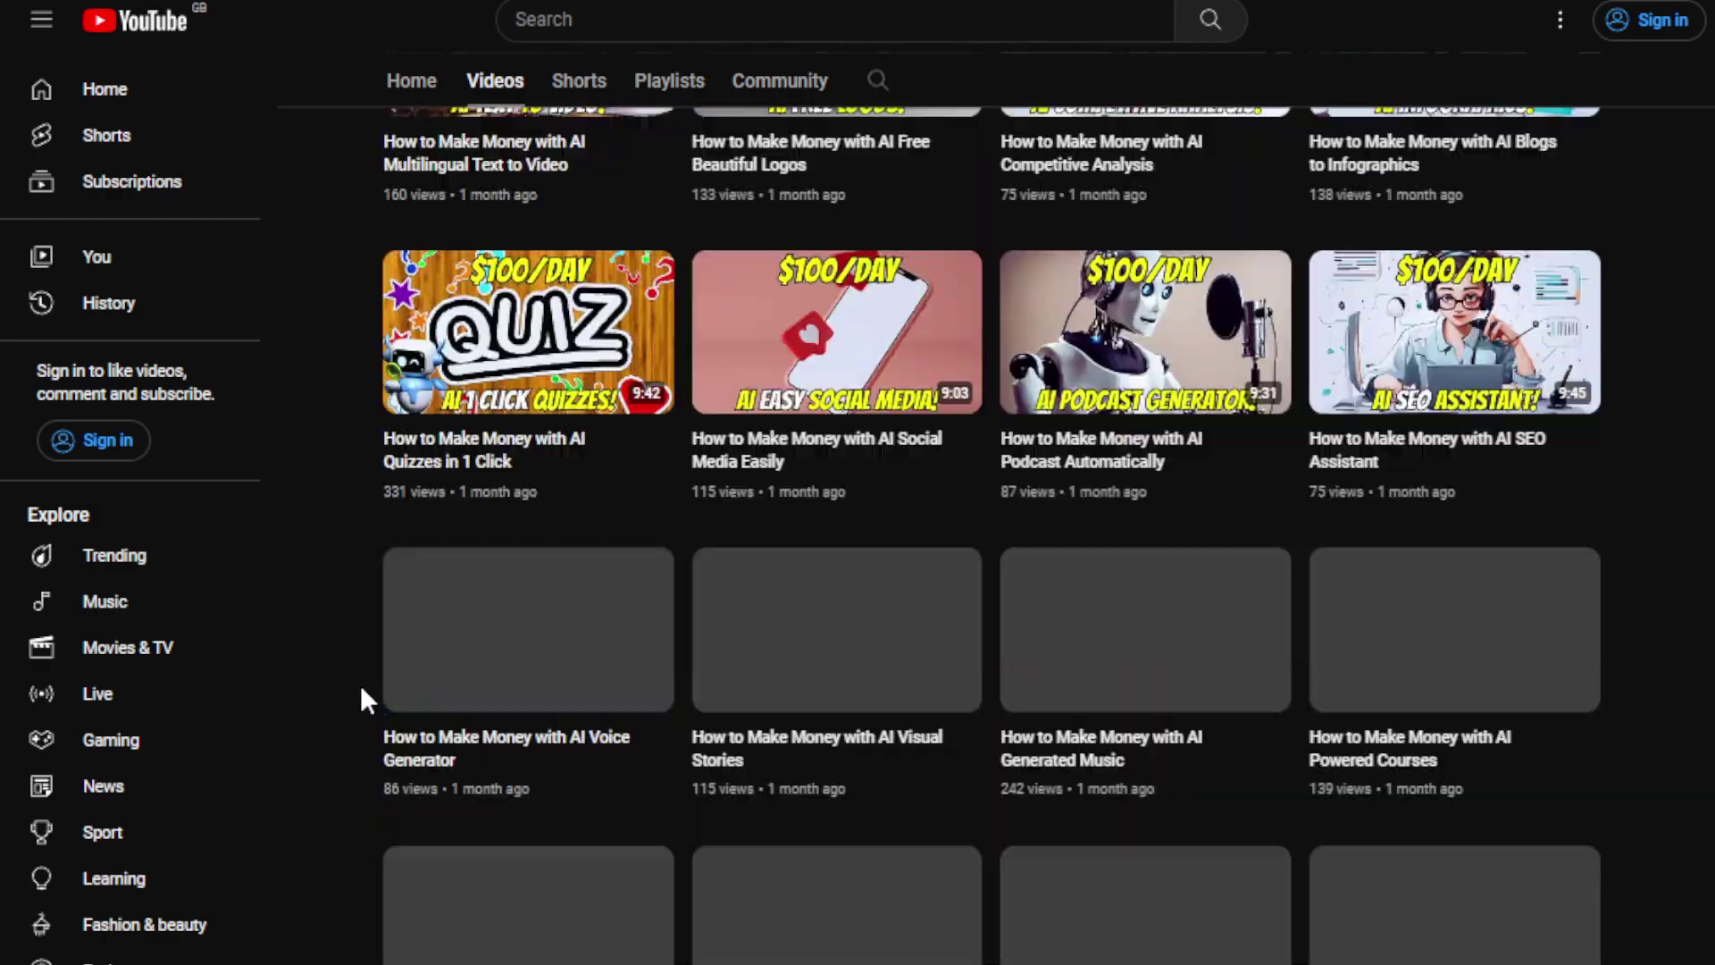
pyautogui.scroll(-4, 360, 689)
pyautogui.click(427, 81)
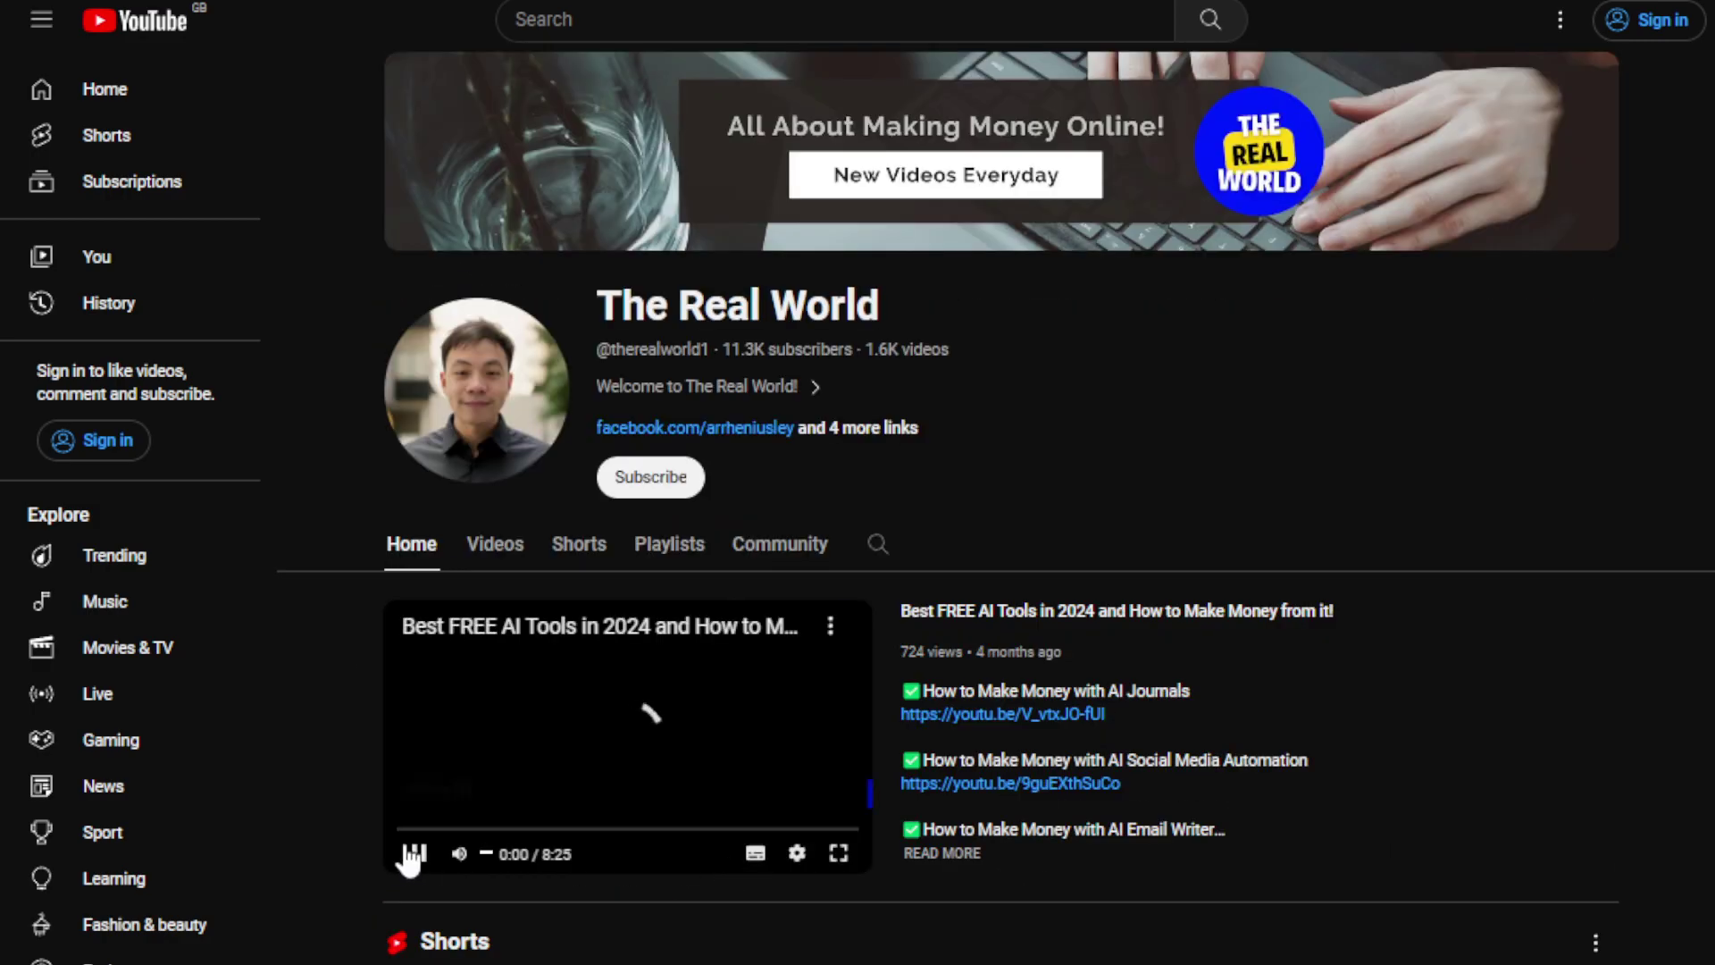
# Pause the featured channel video playing over ComSensei's domain search page.
pyautogui.click(415, 853)
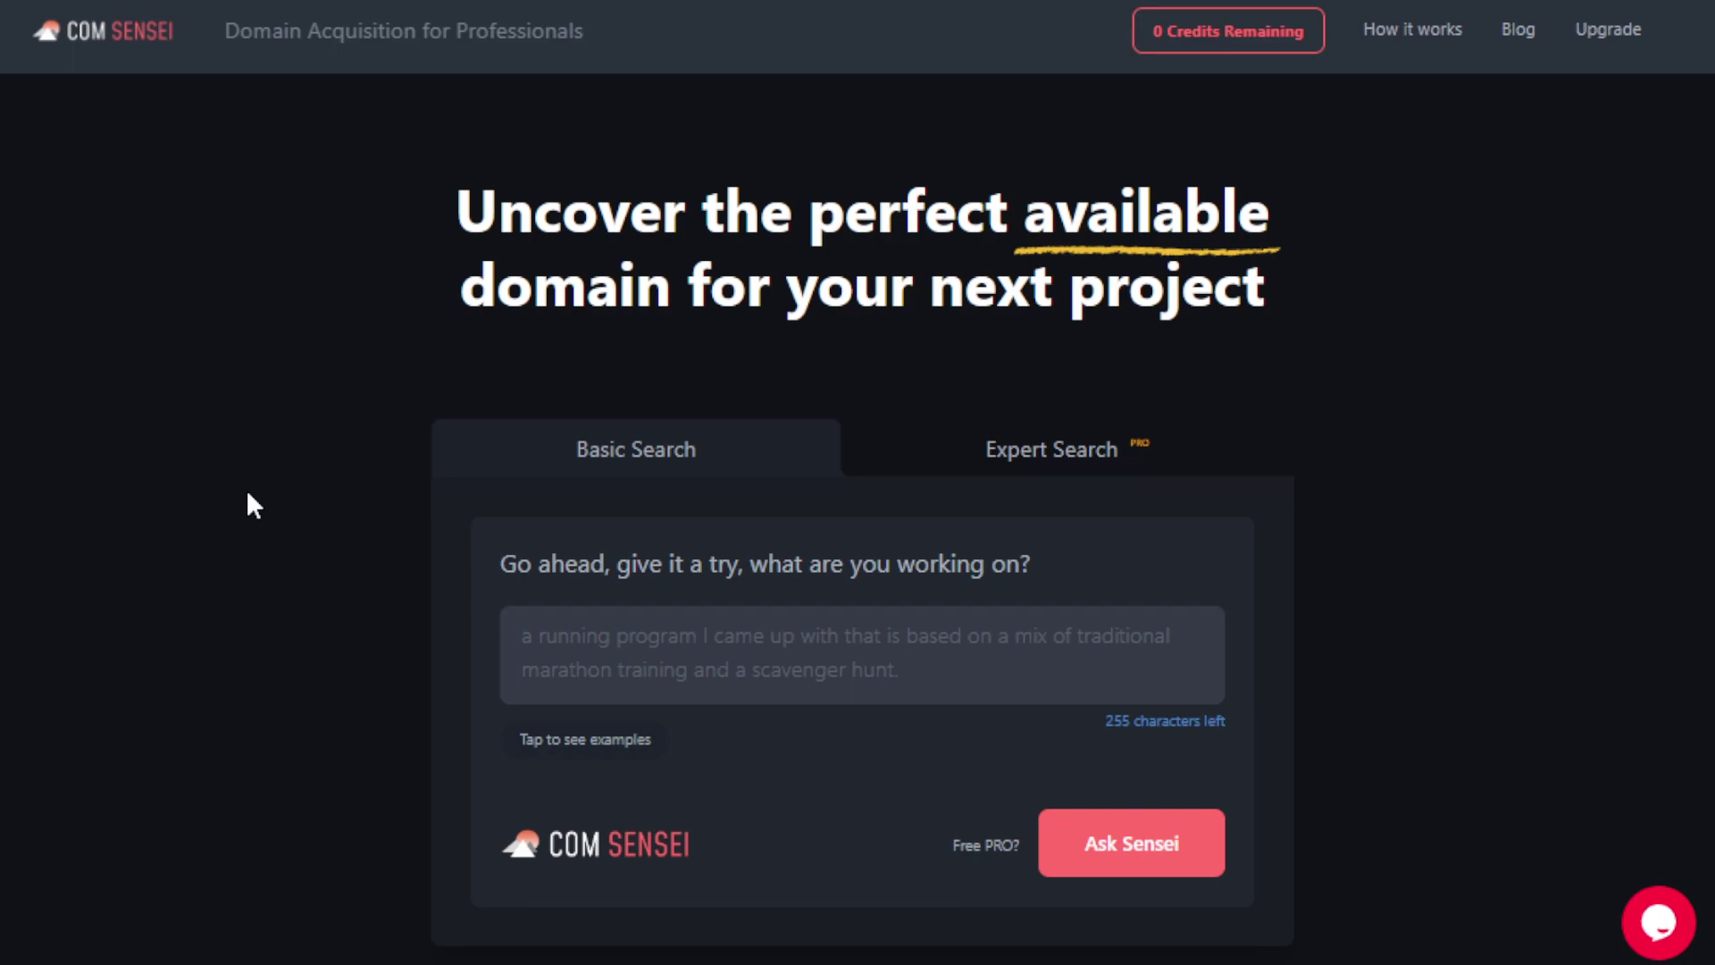
pyautogui.scroll(-4, 314, 531)
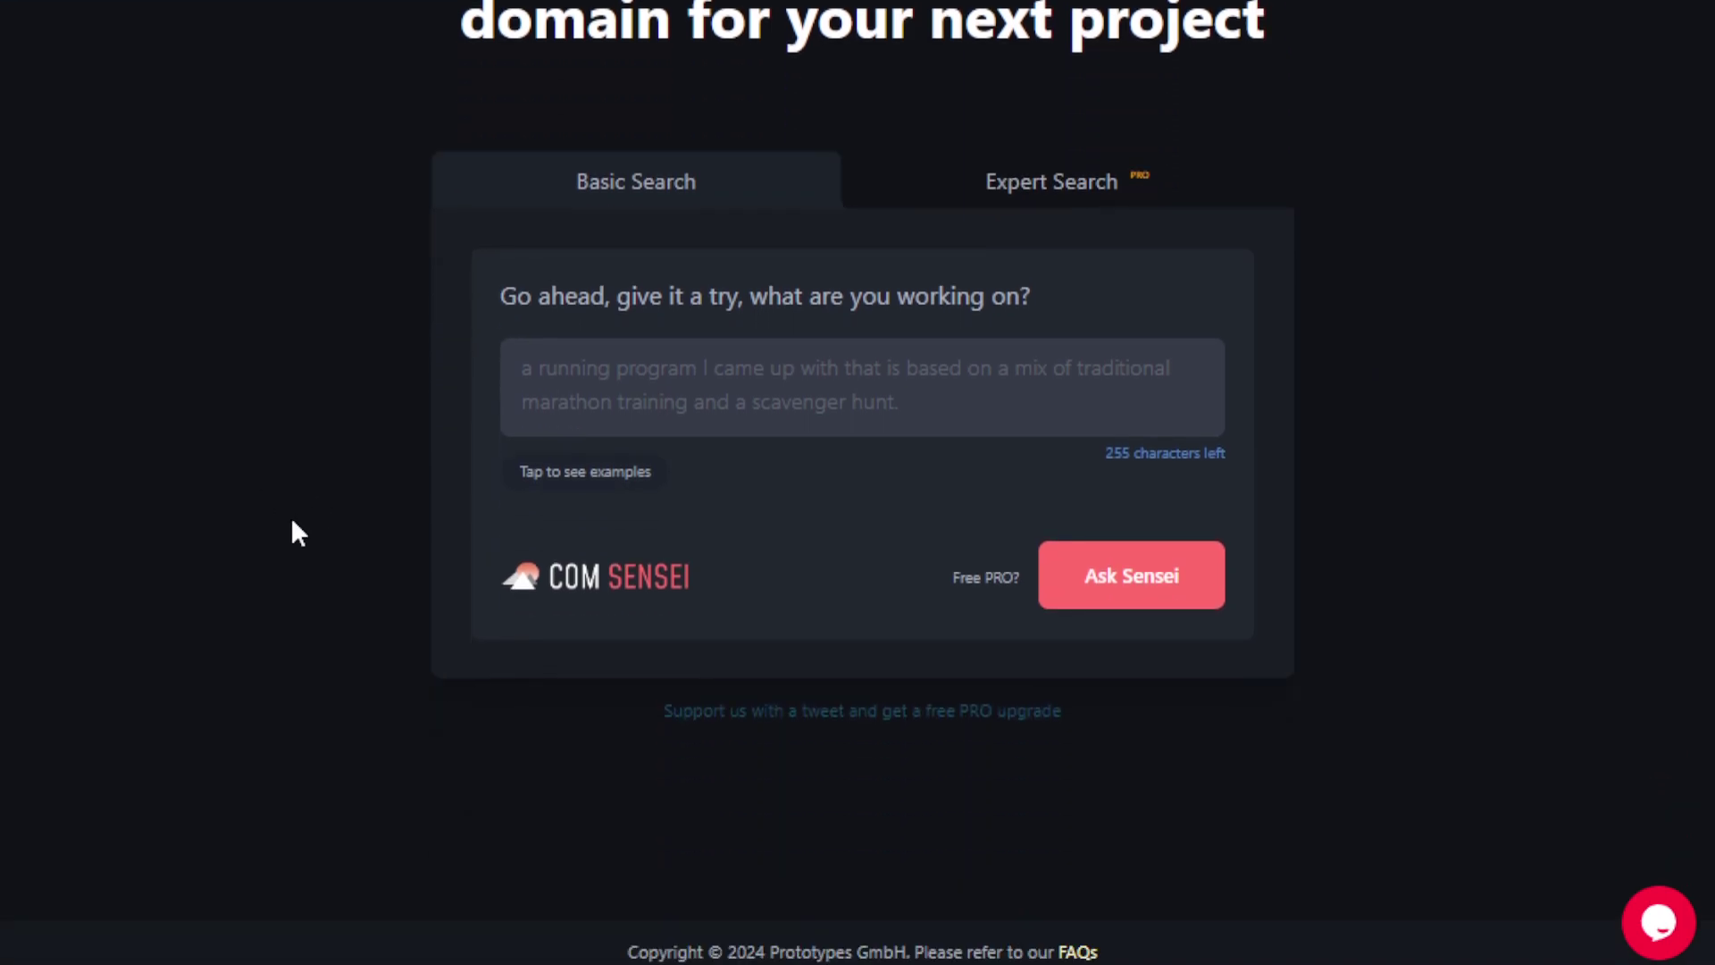
pyautogui.scroll(2, 290, 516)
pyautogui.scroll(1, 297, 505)
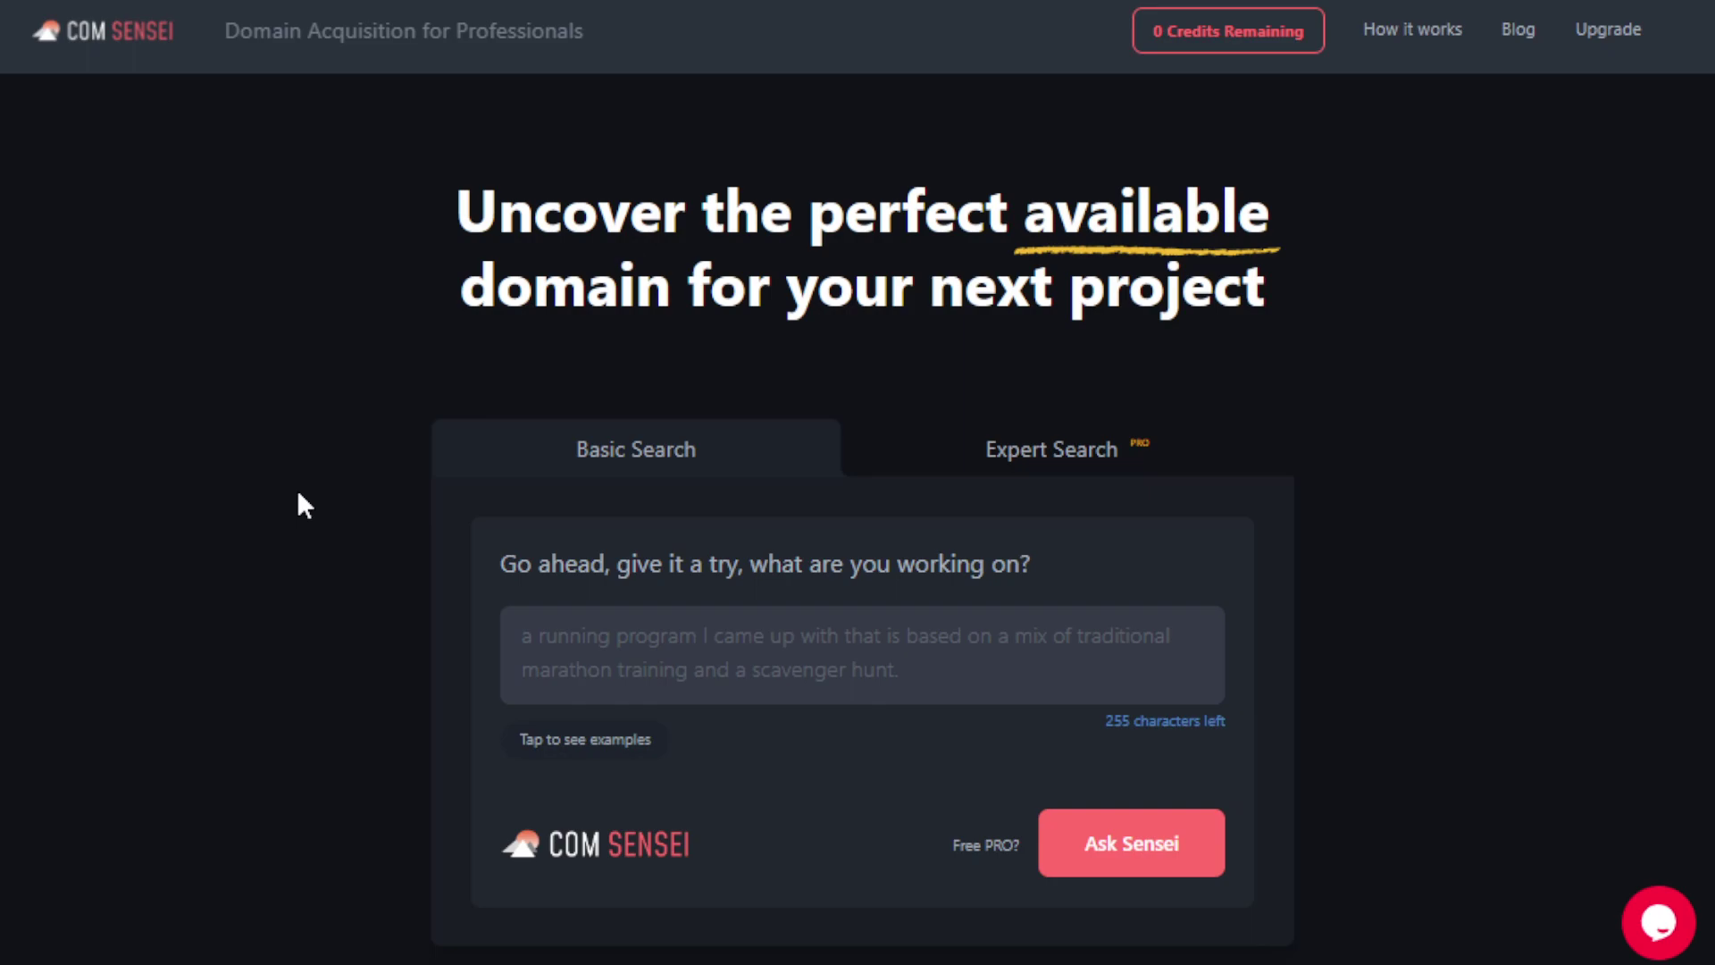
pyautogui.scroll(-2, 316, 475)
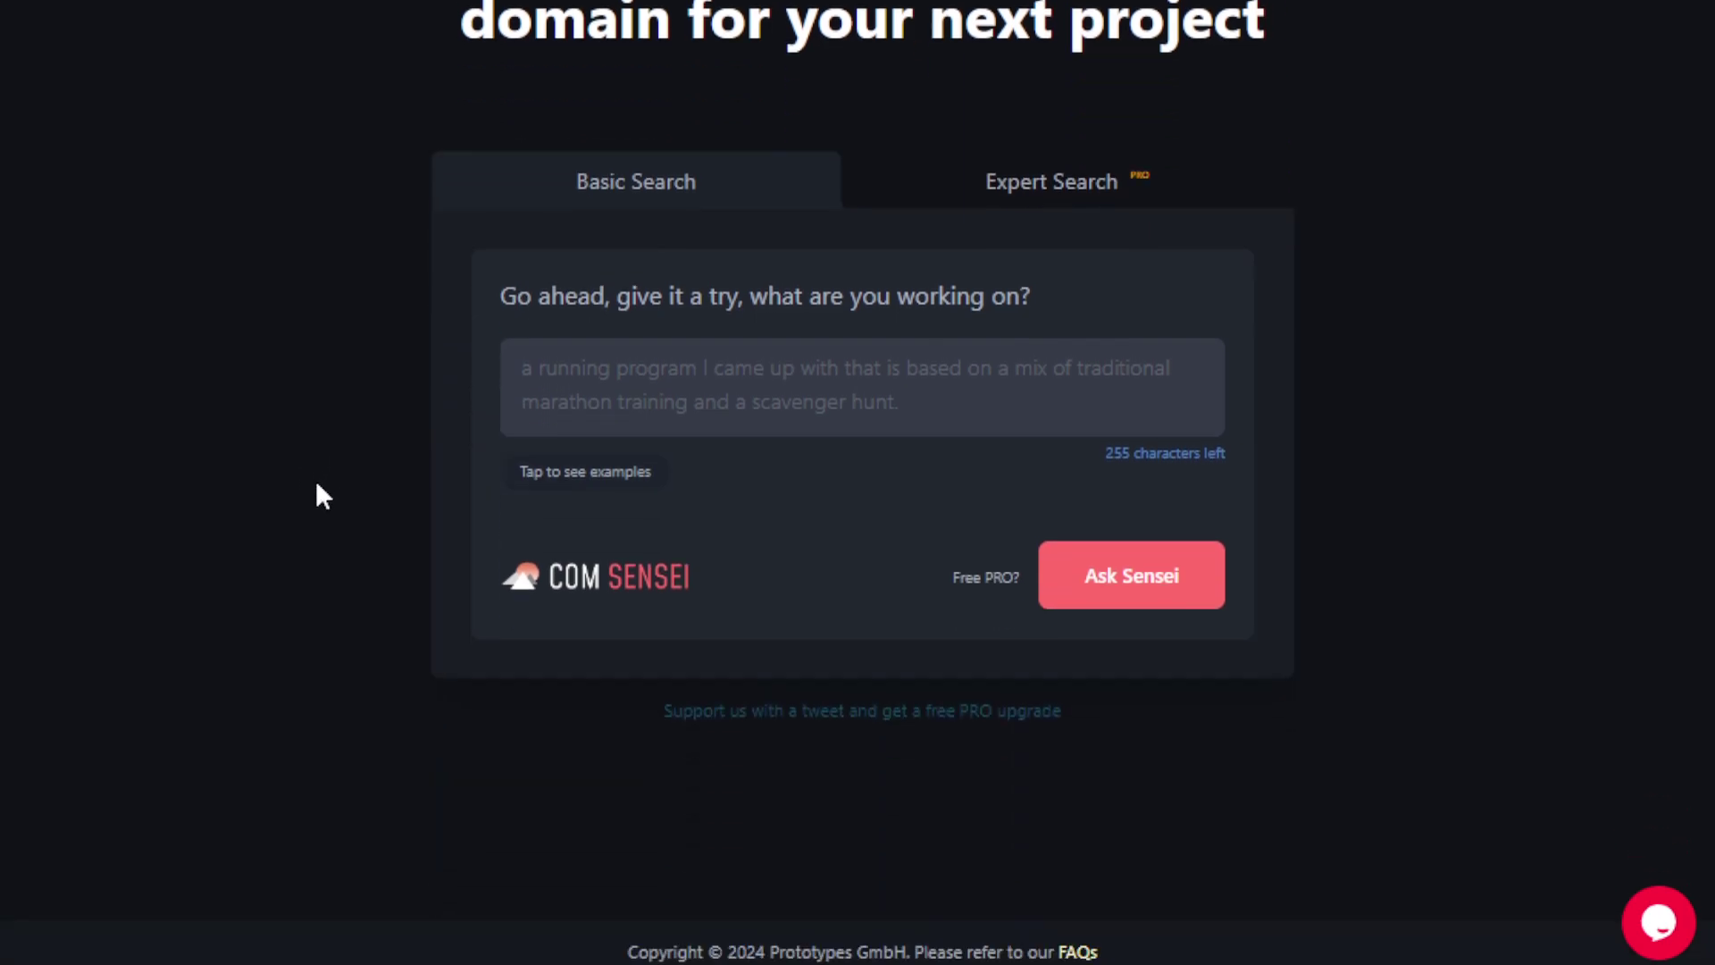
pyautogui.scroll(2, 314, 495)
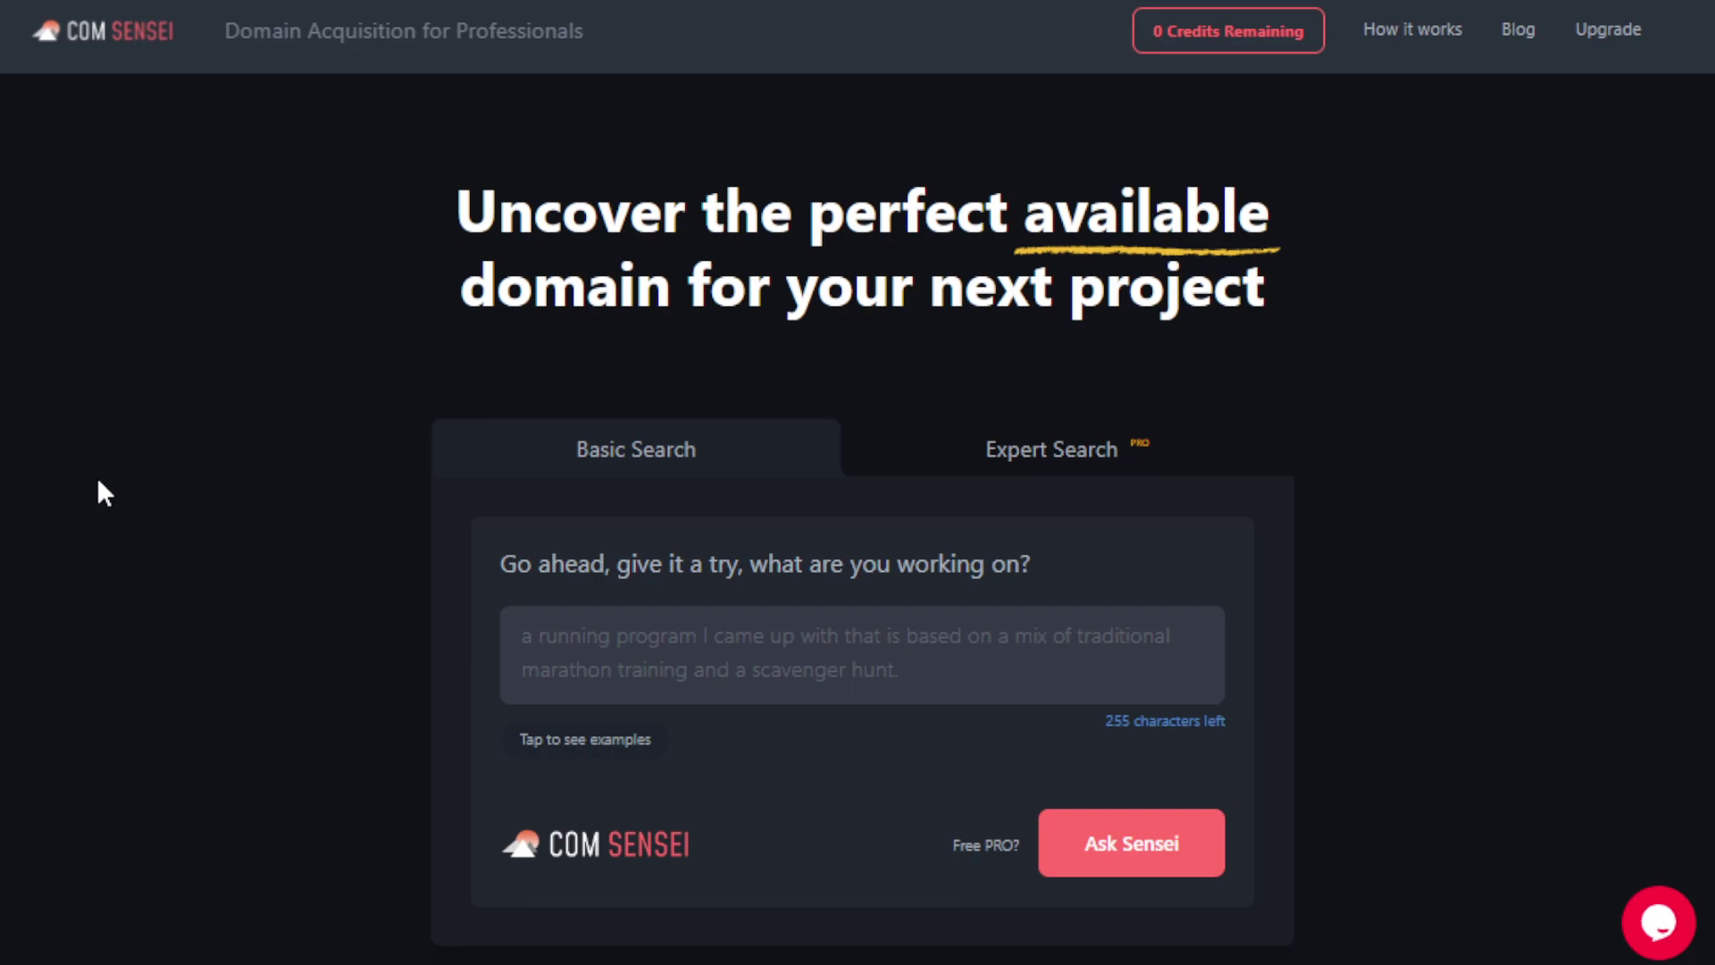
pyautogui.scroll(-2, 280, 459)
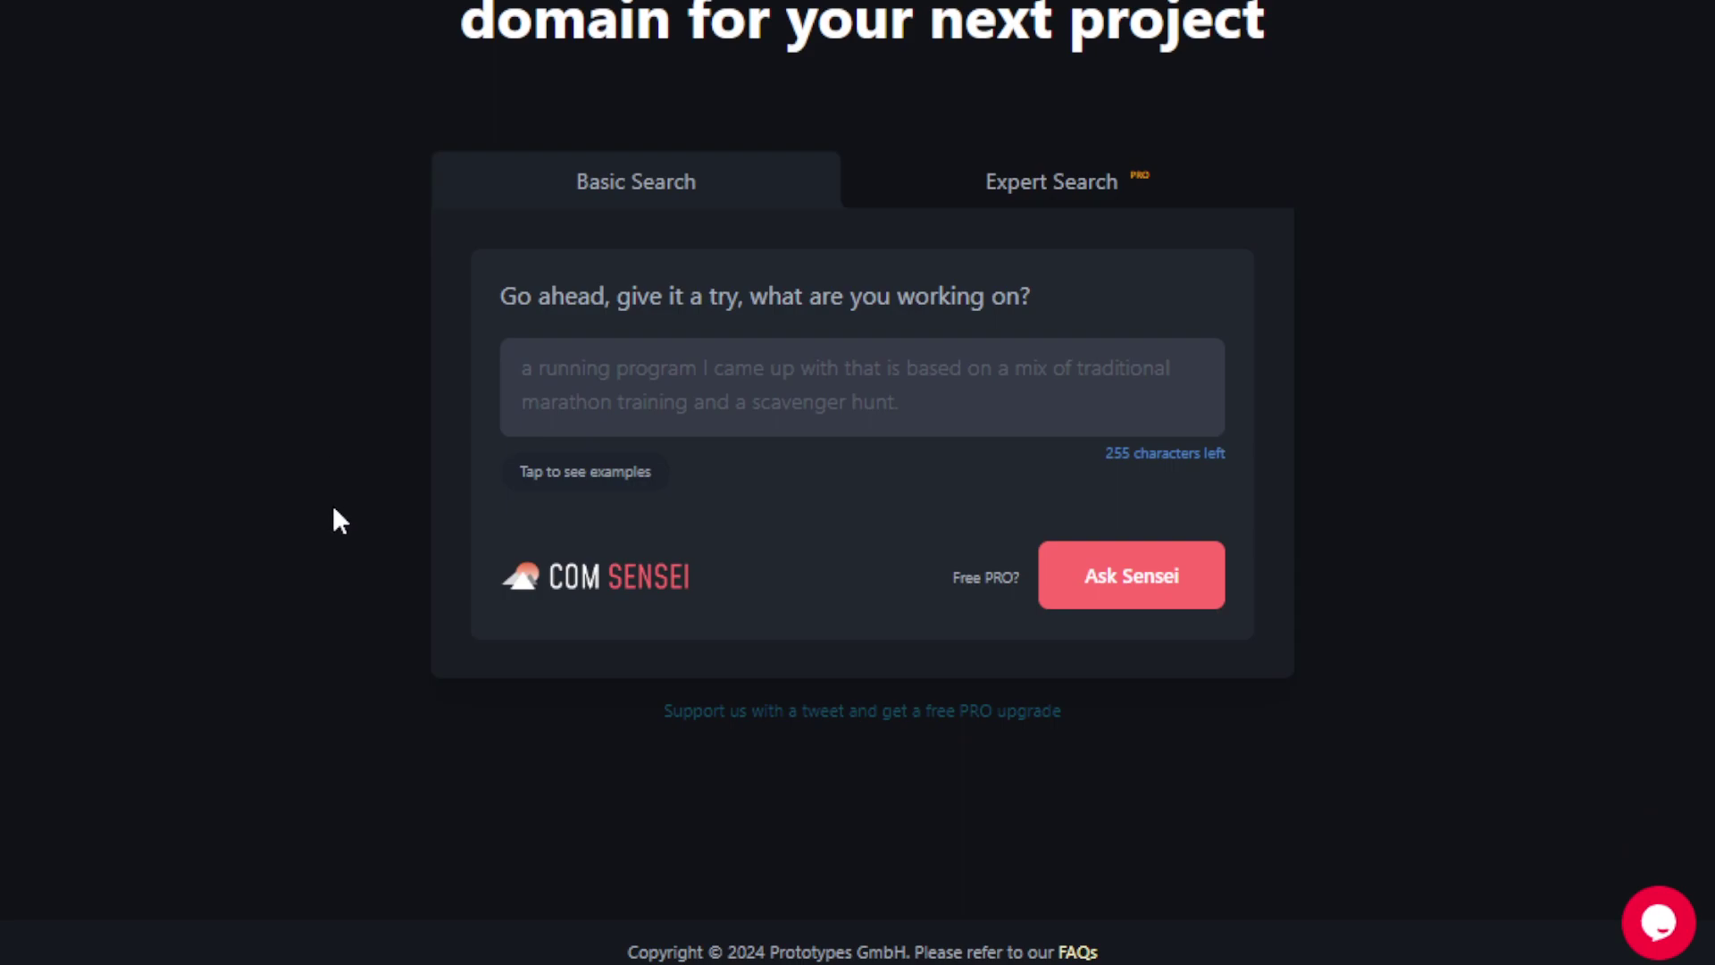
pyautogui.scroll(2, 335, 521)
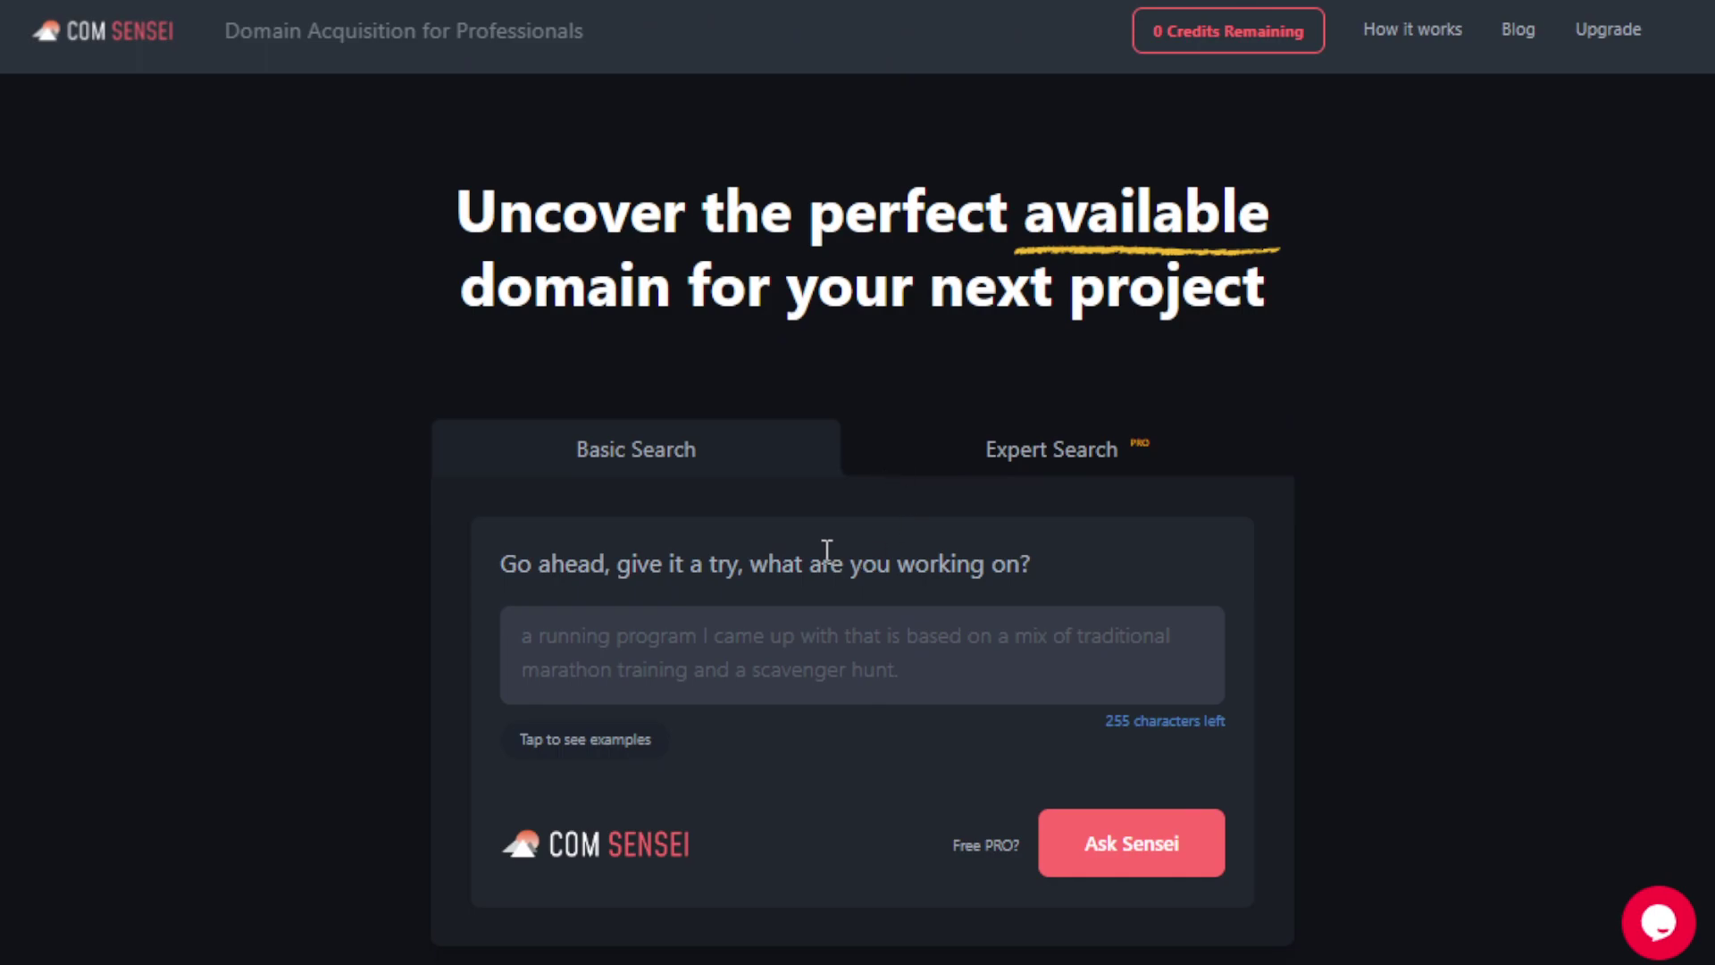
# Fill the description with the 'Make-up brand' lipstick example and run Ask Sensei.
pyautogui.click(812, 648)
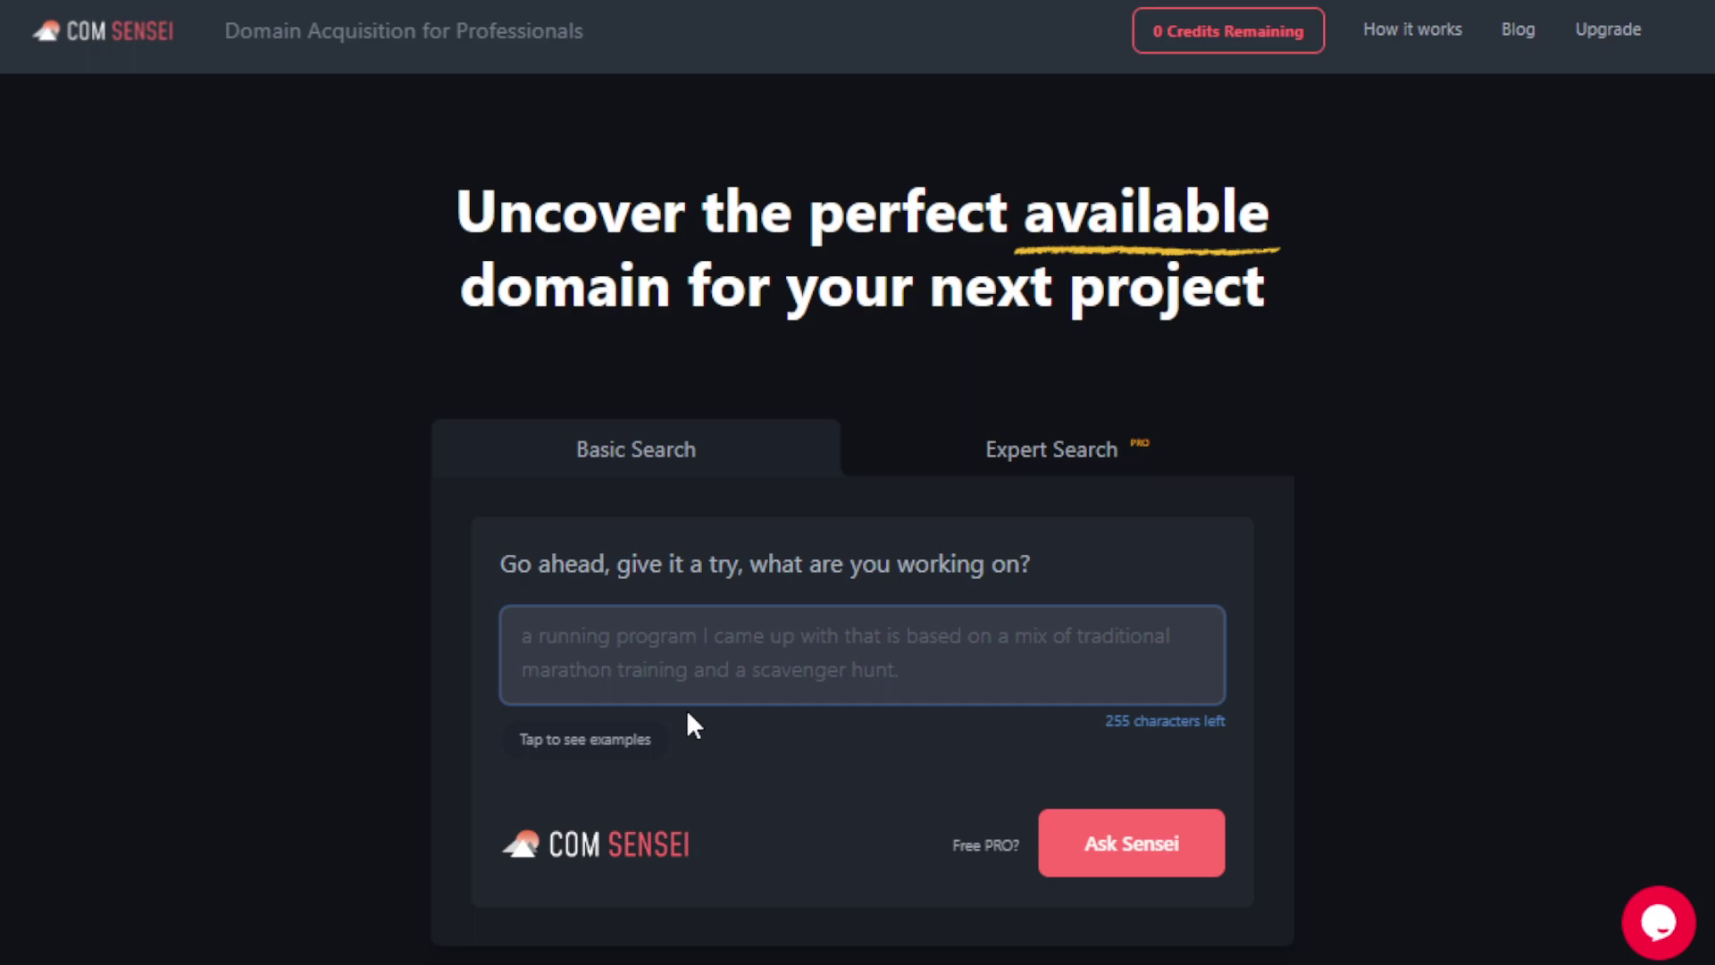
pyautogui.click(586, 740)
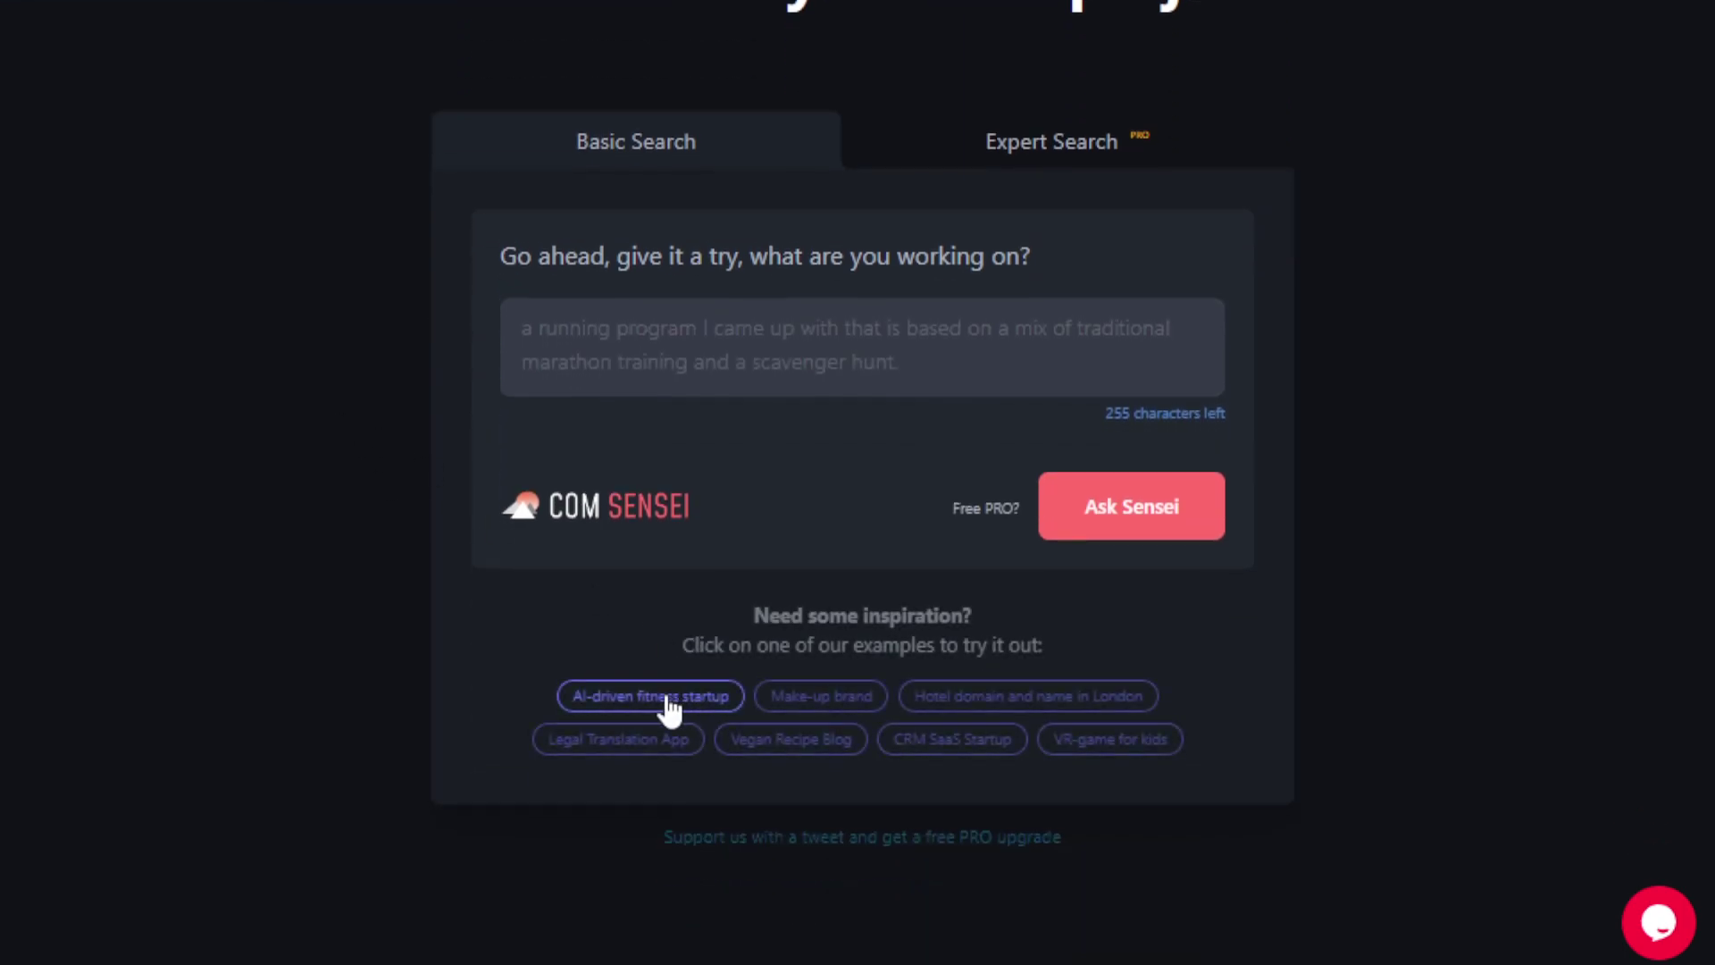
pyautogui.click(678, 708)
pyautogui.click(795, 717)
pyautogui.scroll(2, 467, 536)
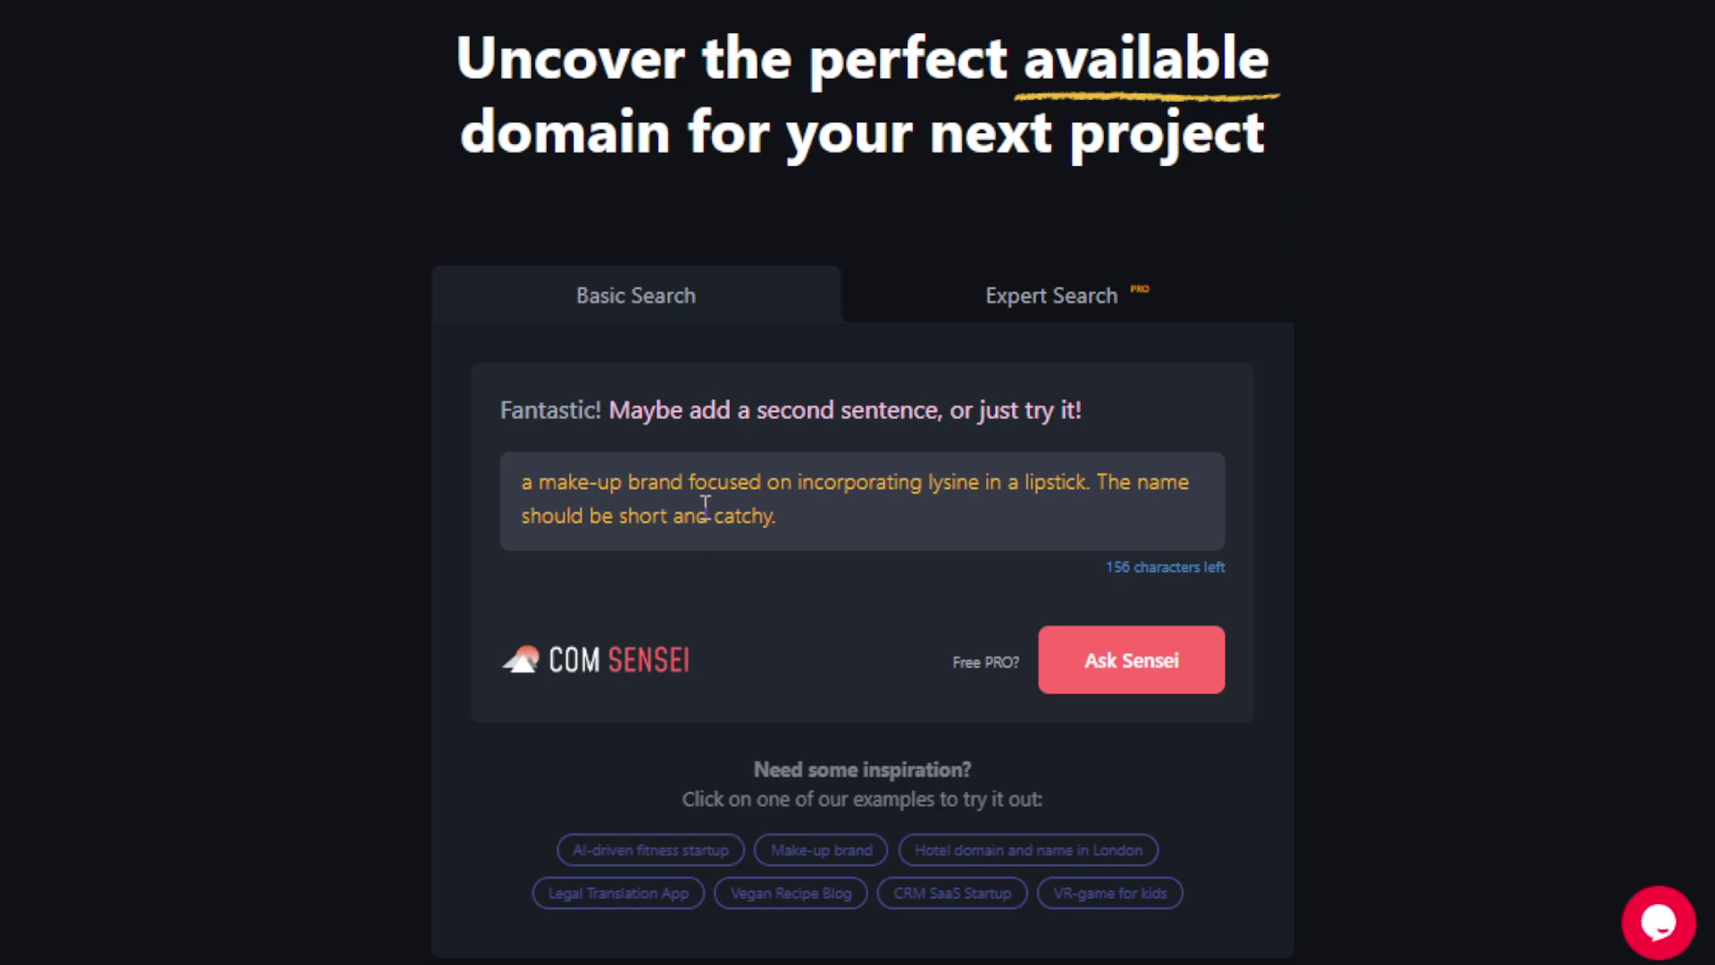
pyautogui.click(1108, 680)
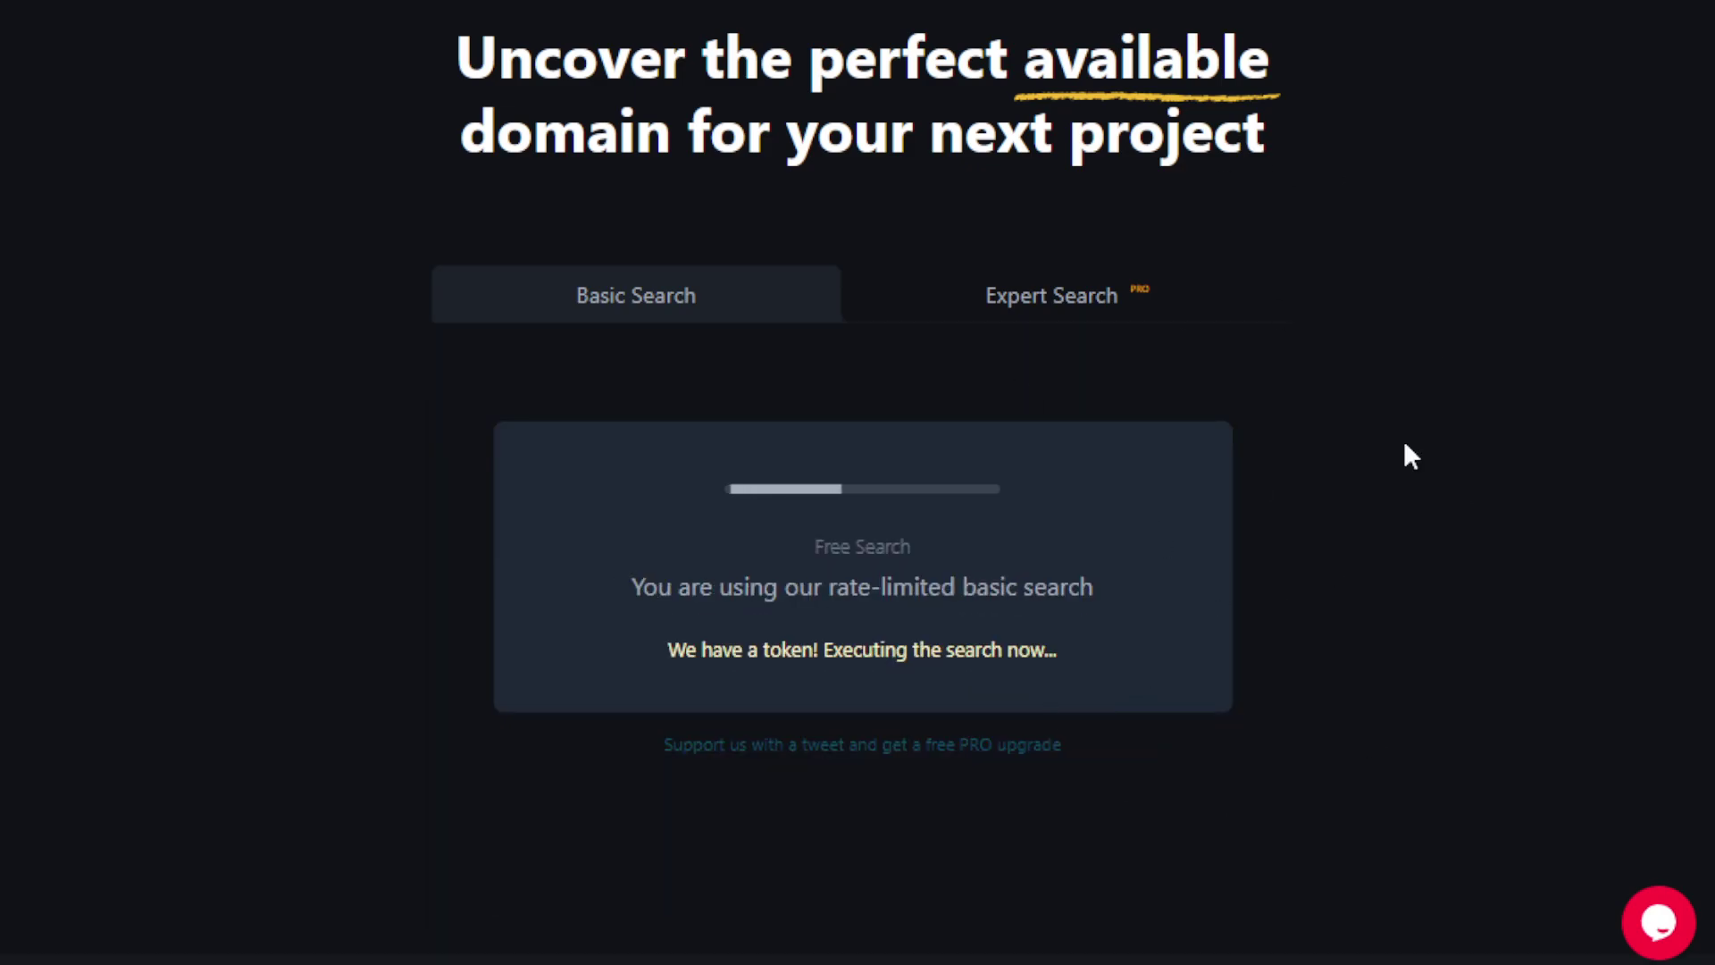
pyautogui.scroll(2, 1406, 452)
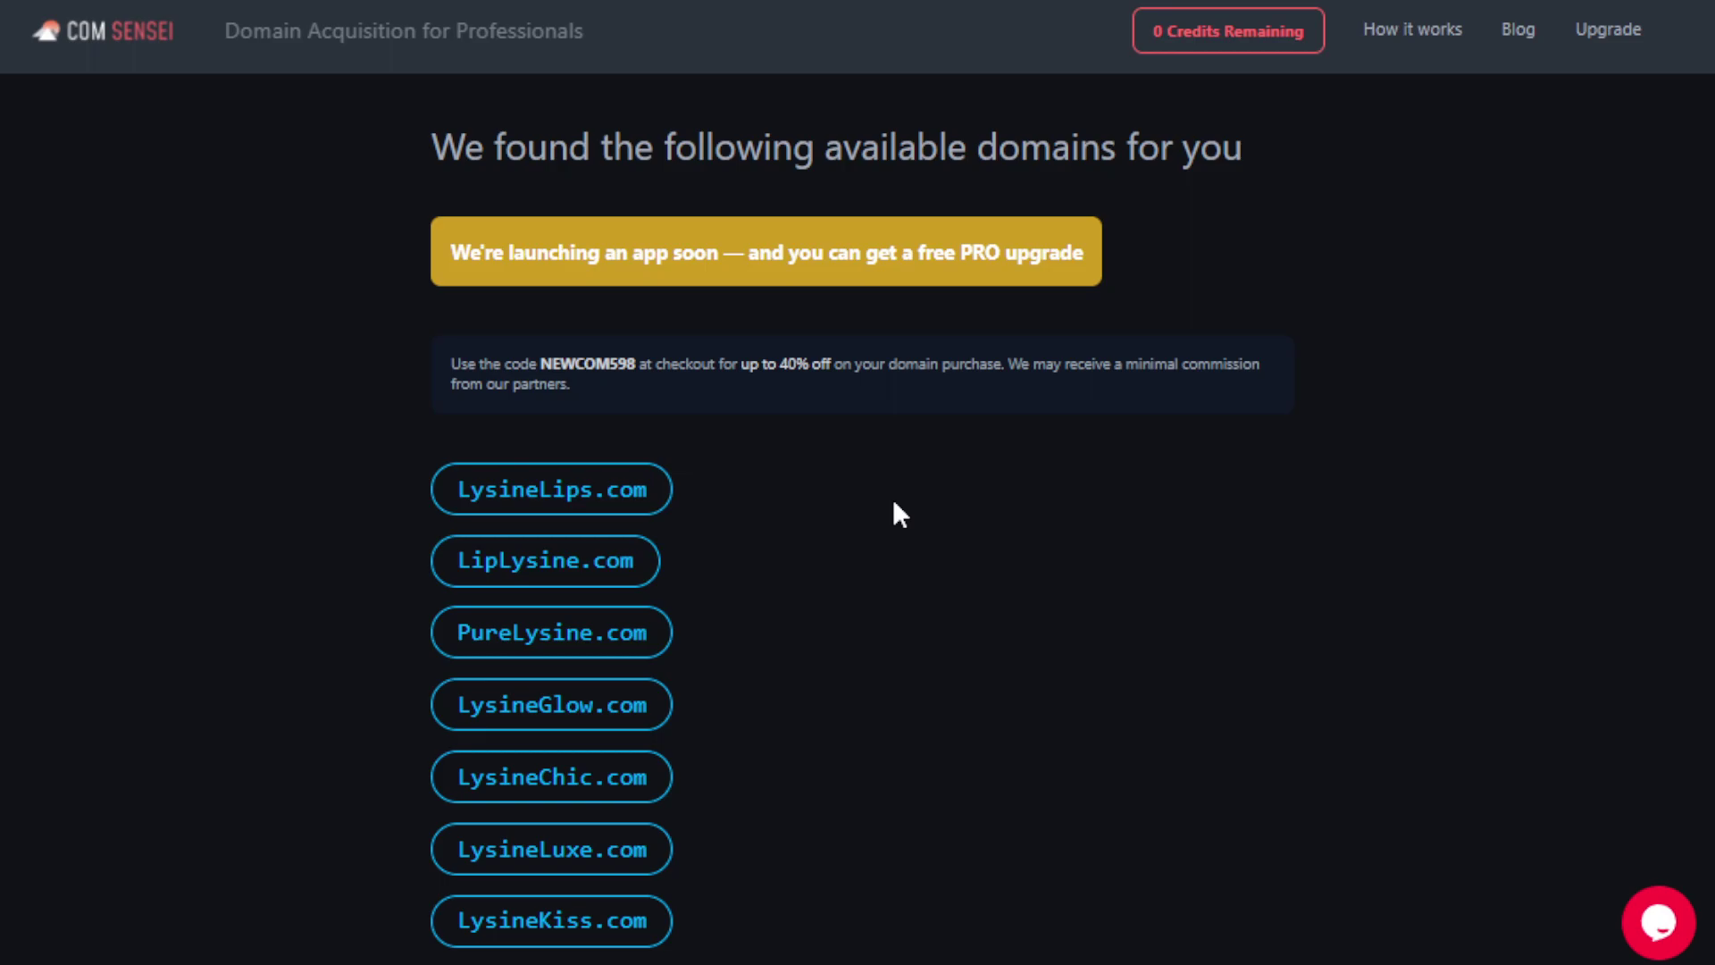
pyautogui.scroll(-5, 895, 507)
pyautogui.scroll(-6, 893, 508)
pyautogui.scroll(1, 893, 539)
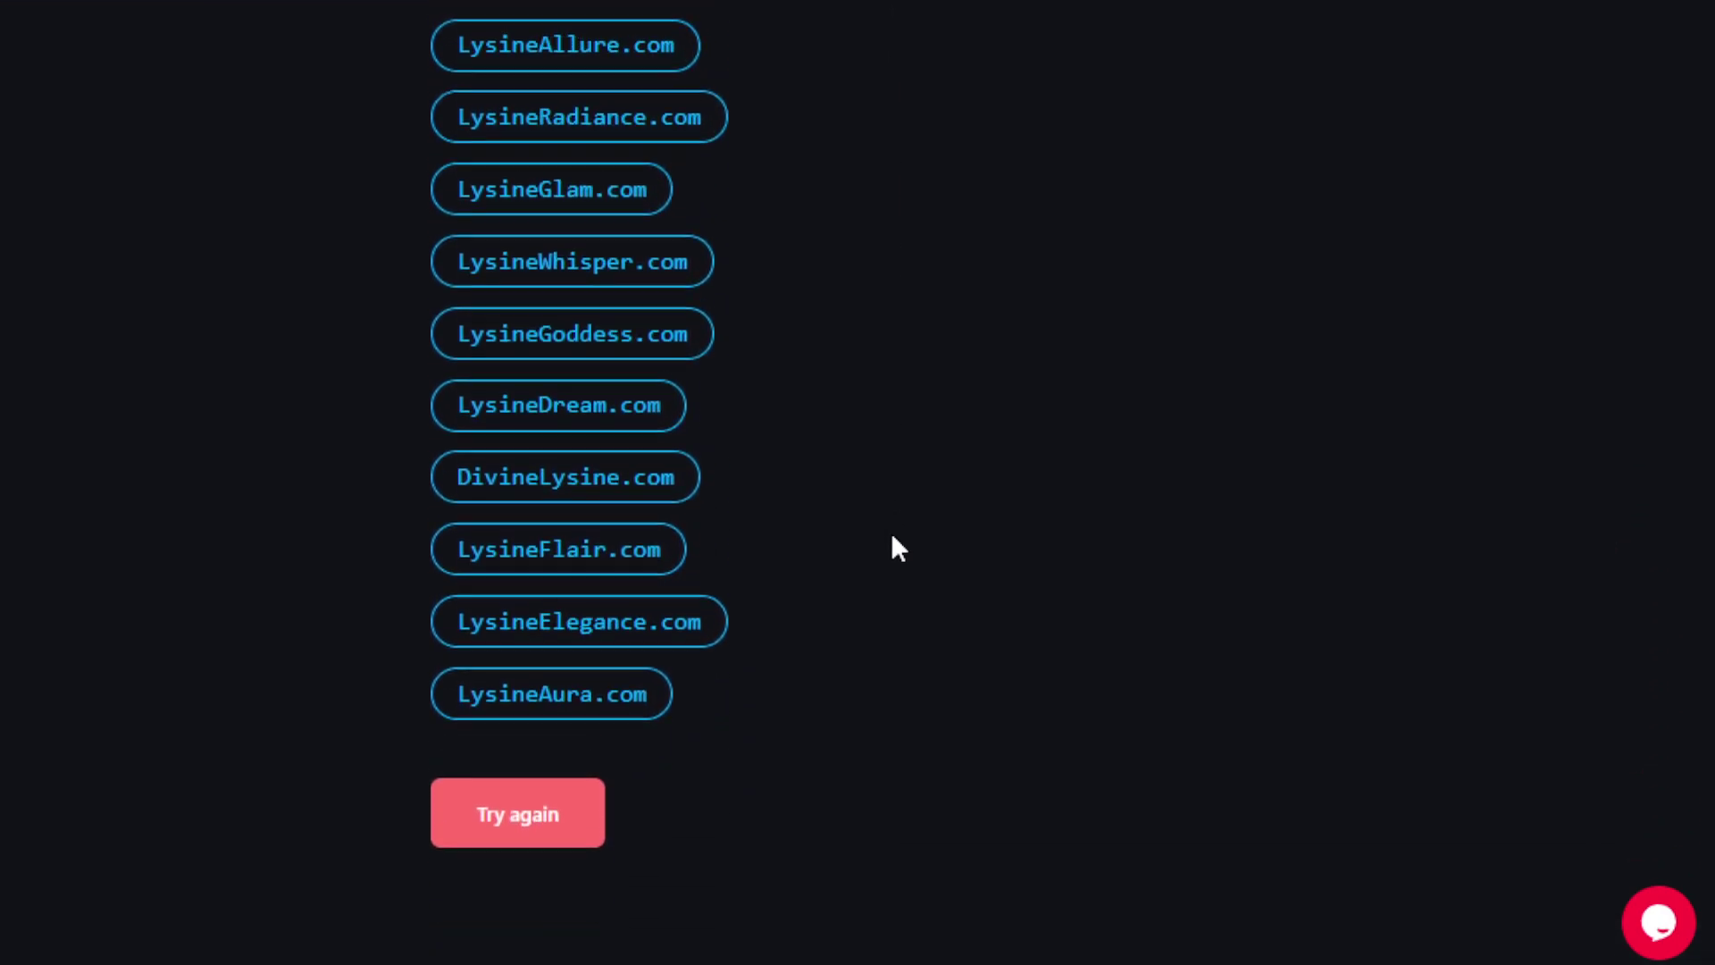
pyautogui.scroll(5, 898, 671)
pyautogui.scroll(3, 900, 738)
pyautogui.scroll(1, 804, 602)
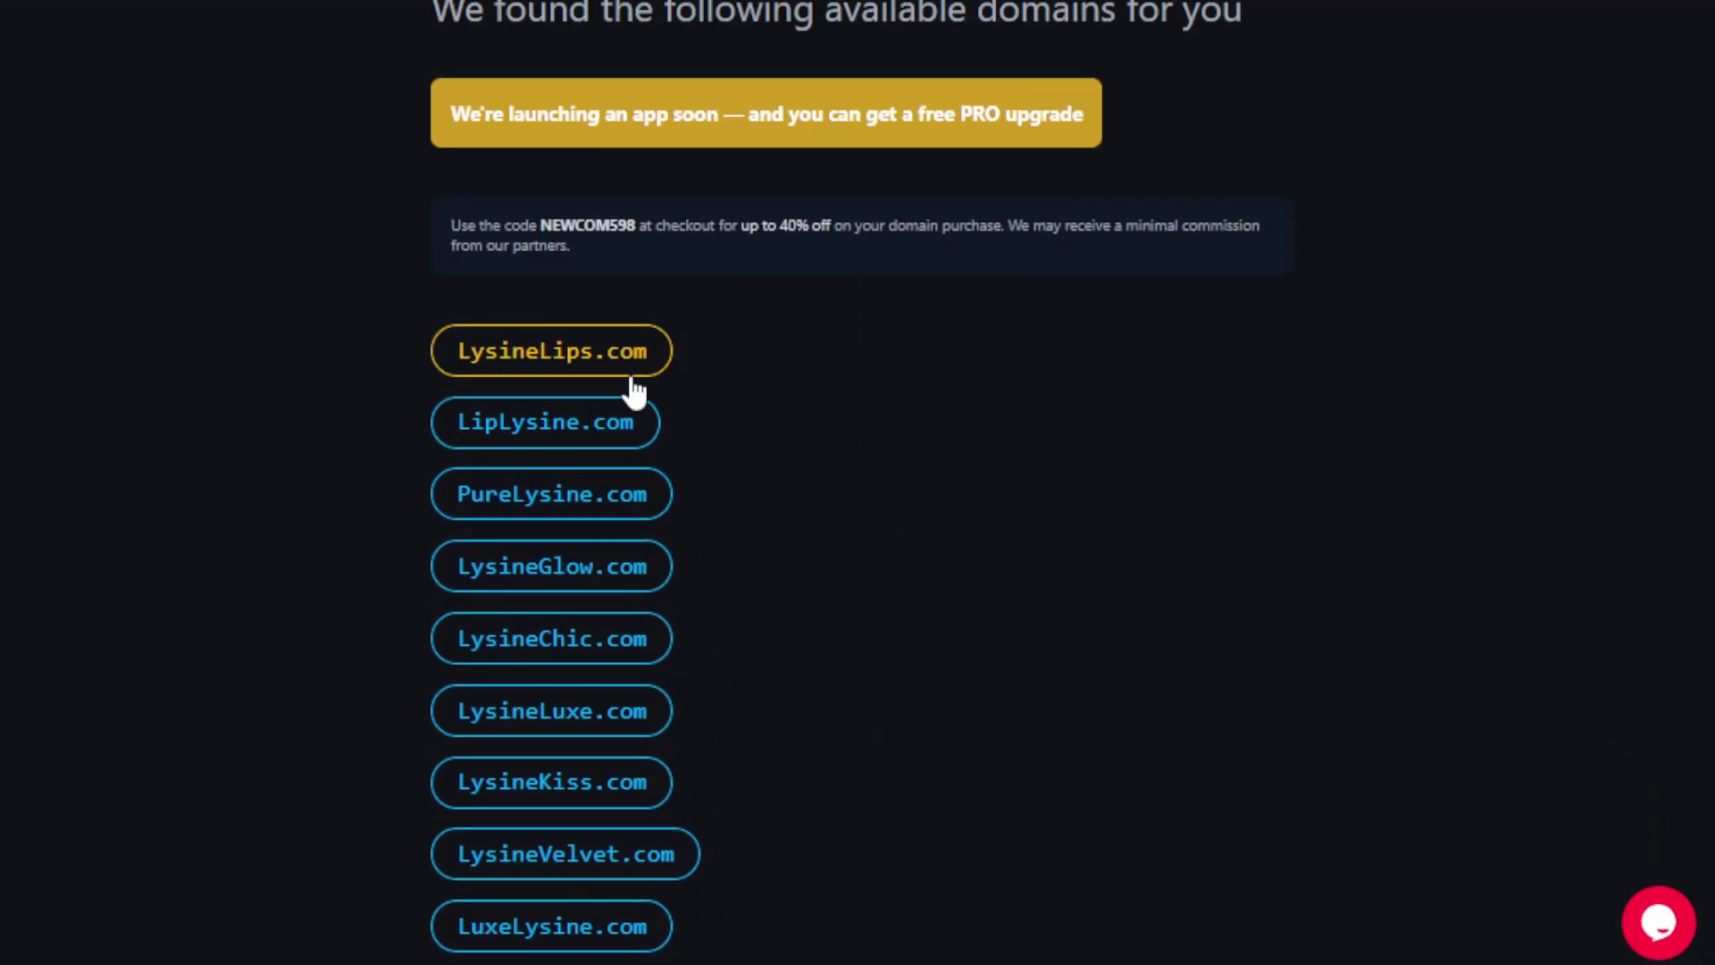
pyautogui.scroll(-6, 697, 468)
pyautogui.scroll(-3, 804, 617)
pyautogui.scroll(3, 837, 685)
pyautogui.scroll(4, 844, 694)
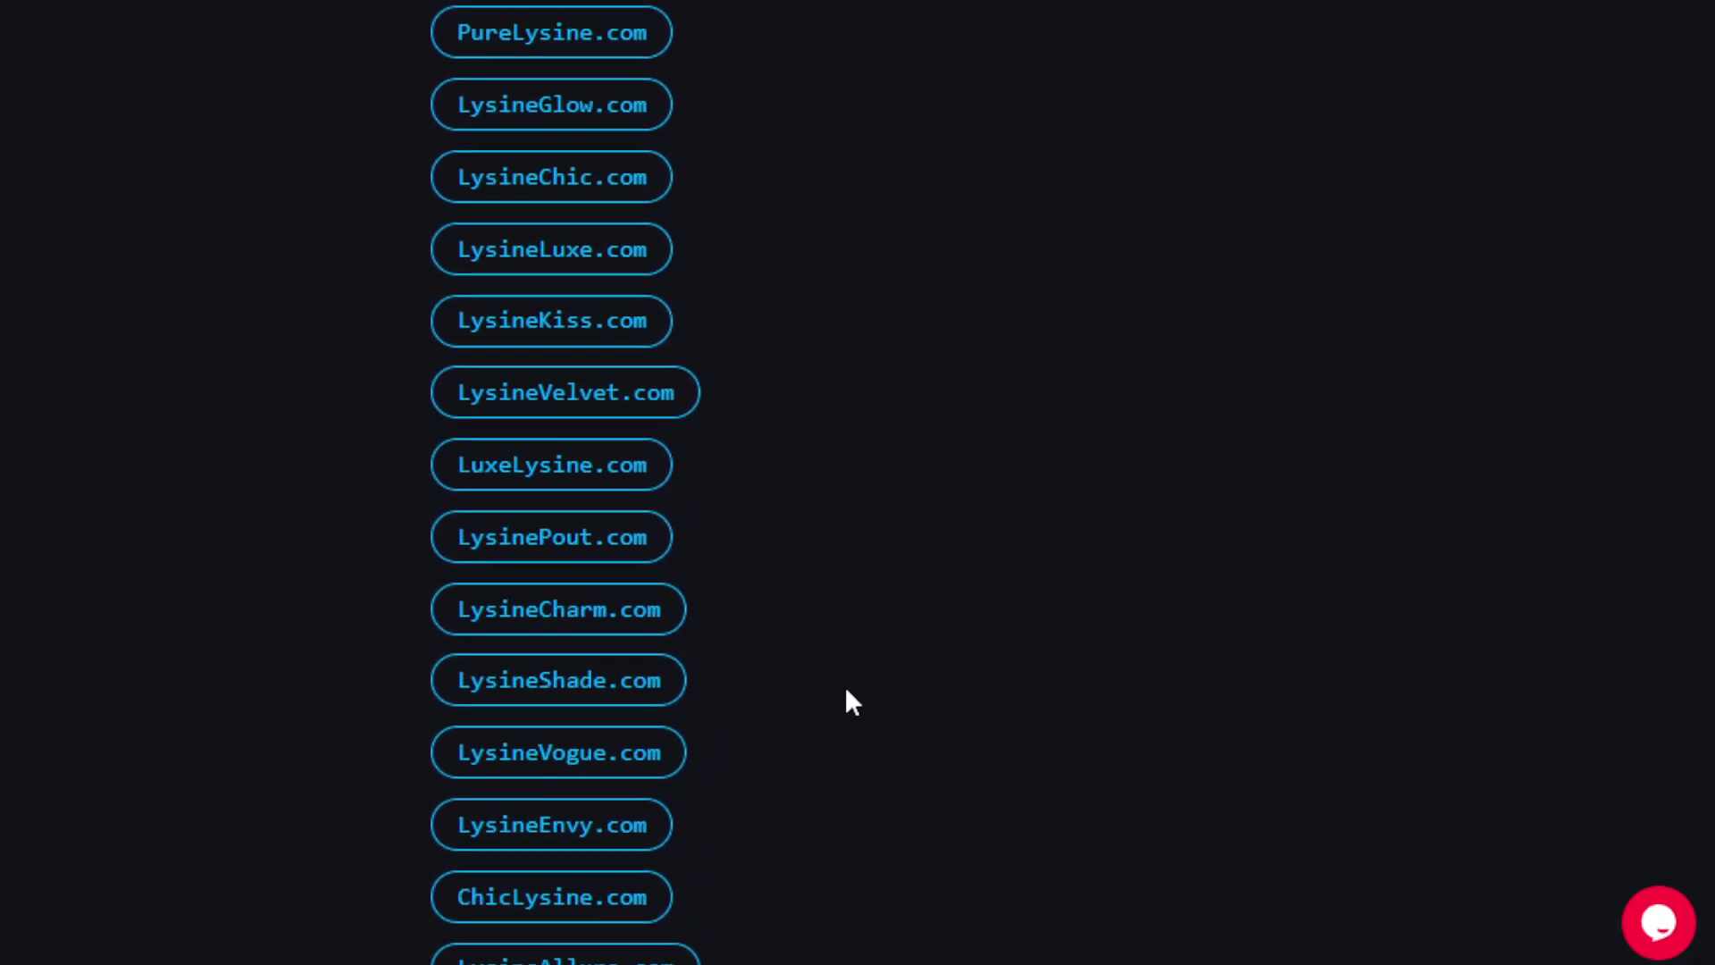
pyautogui.scroll(2, 845, 690)
pyautogui.scroll(3, 845, 697)
pyautogui.scroll(-1, 846, 702)
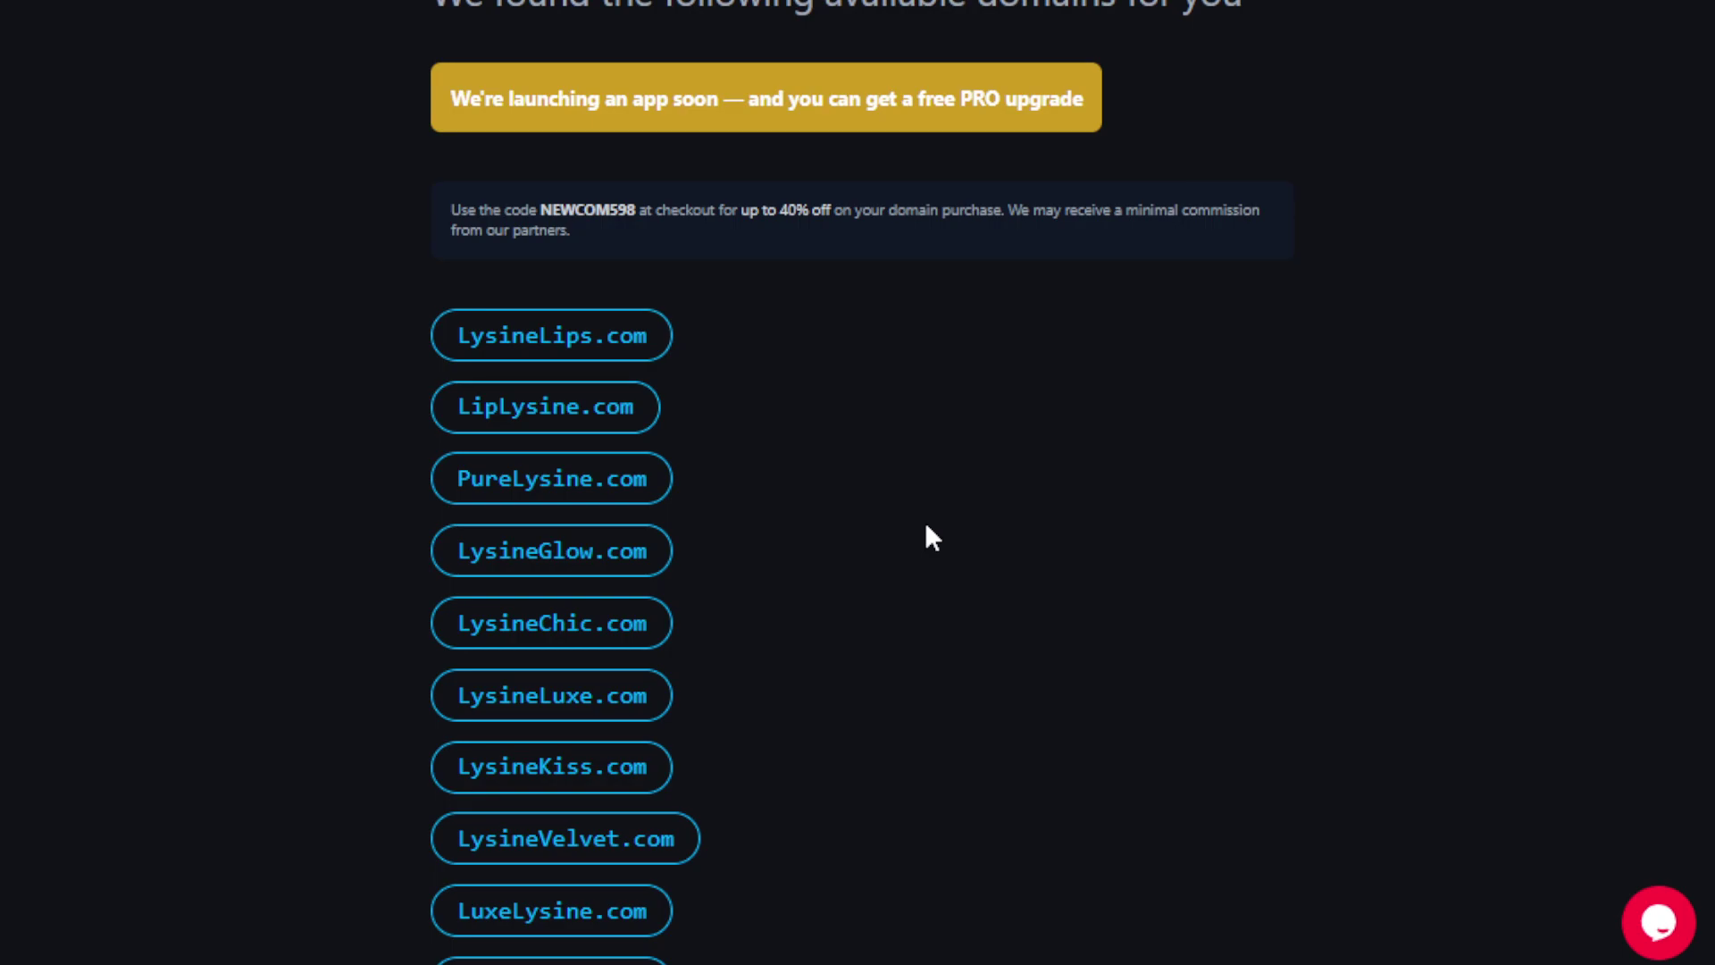
pyautogui.scroll(-2, 889, 489)
pyautogui.scroll(-2, 884, 476)
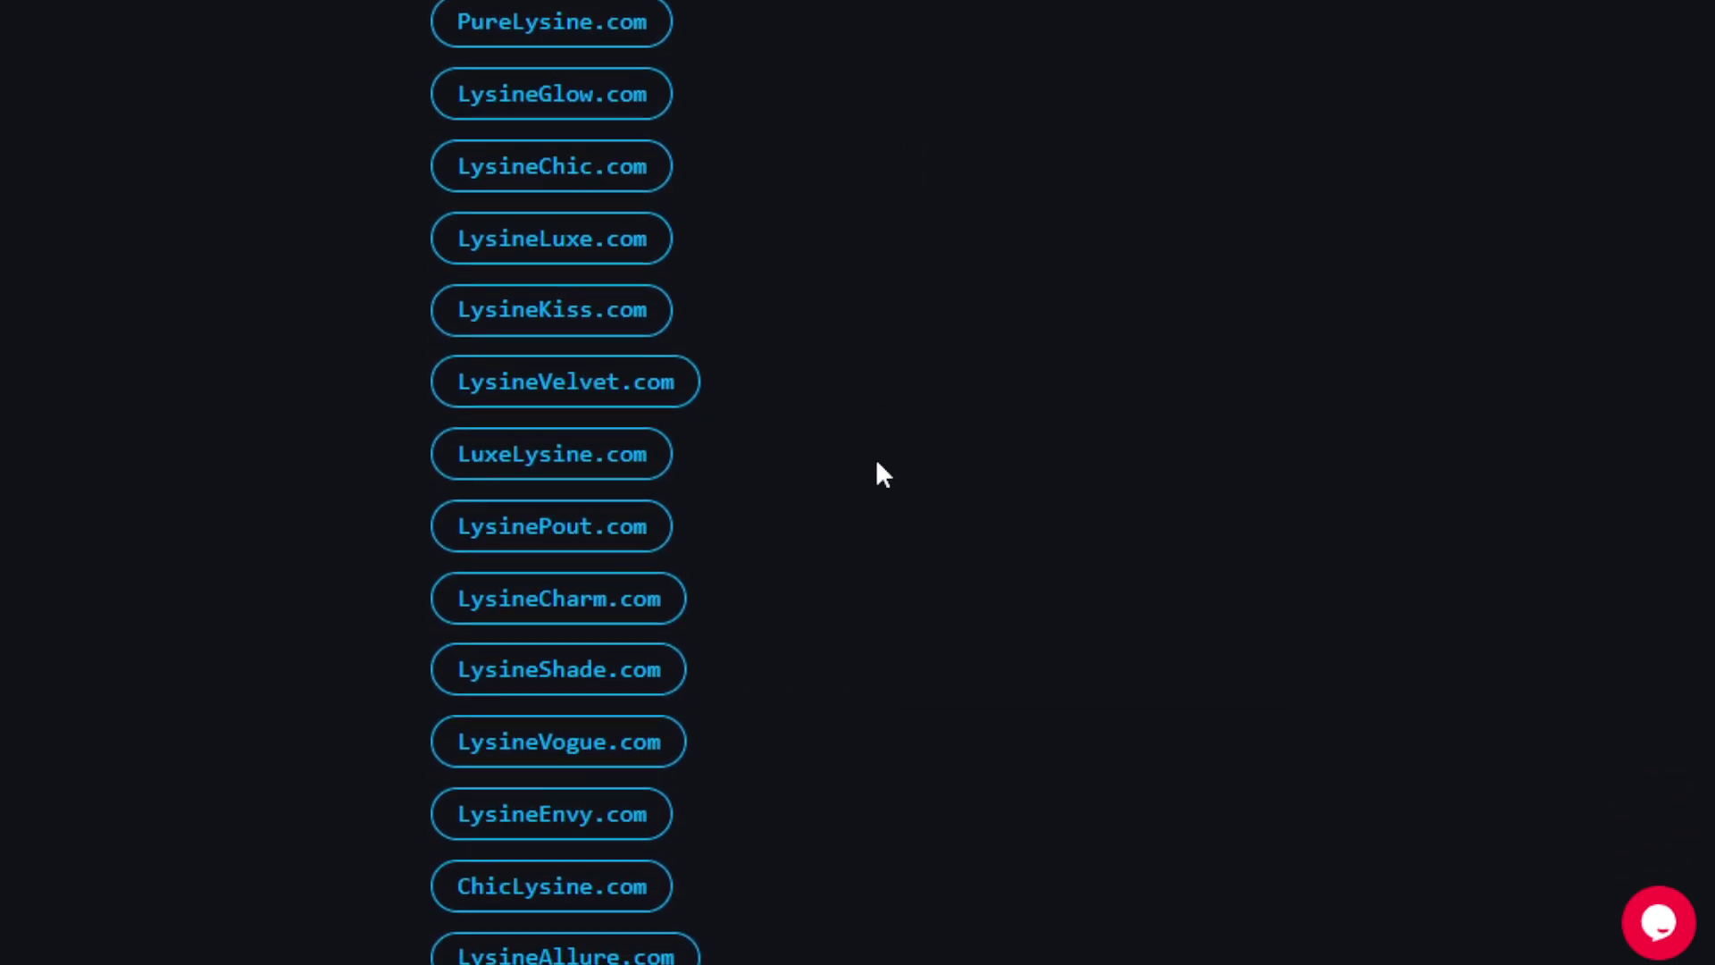
pyautogui.scroll(-1, 602, 609)
pyautogui.scroll(-1, 755, 736)
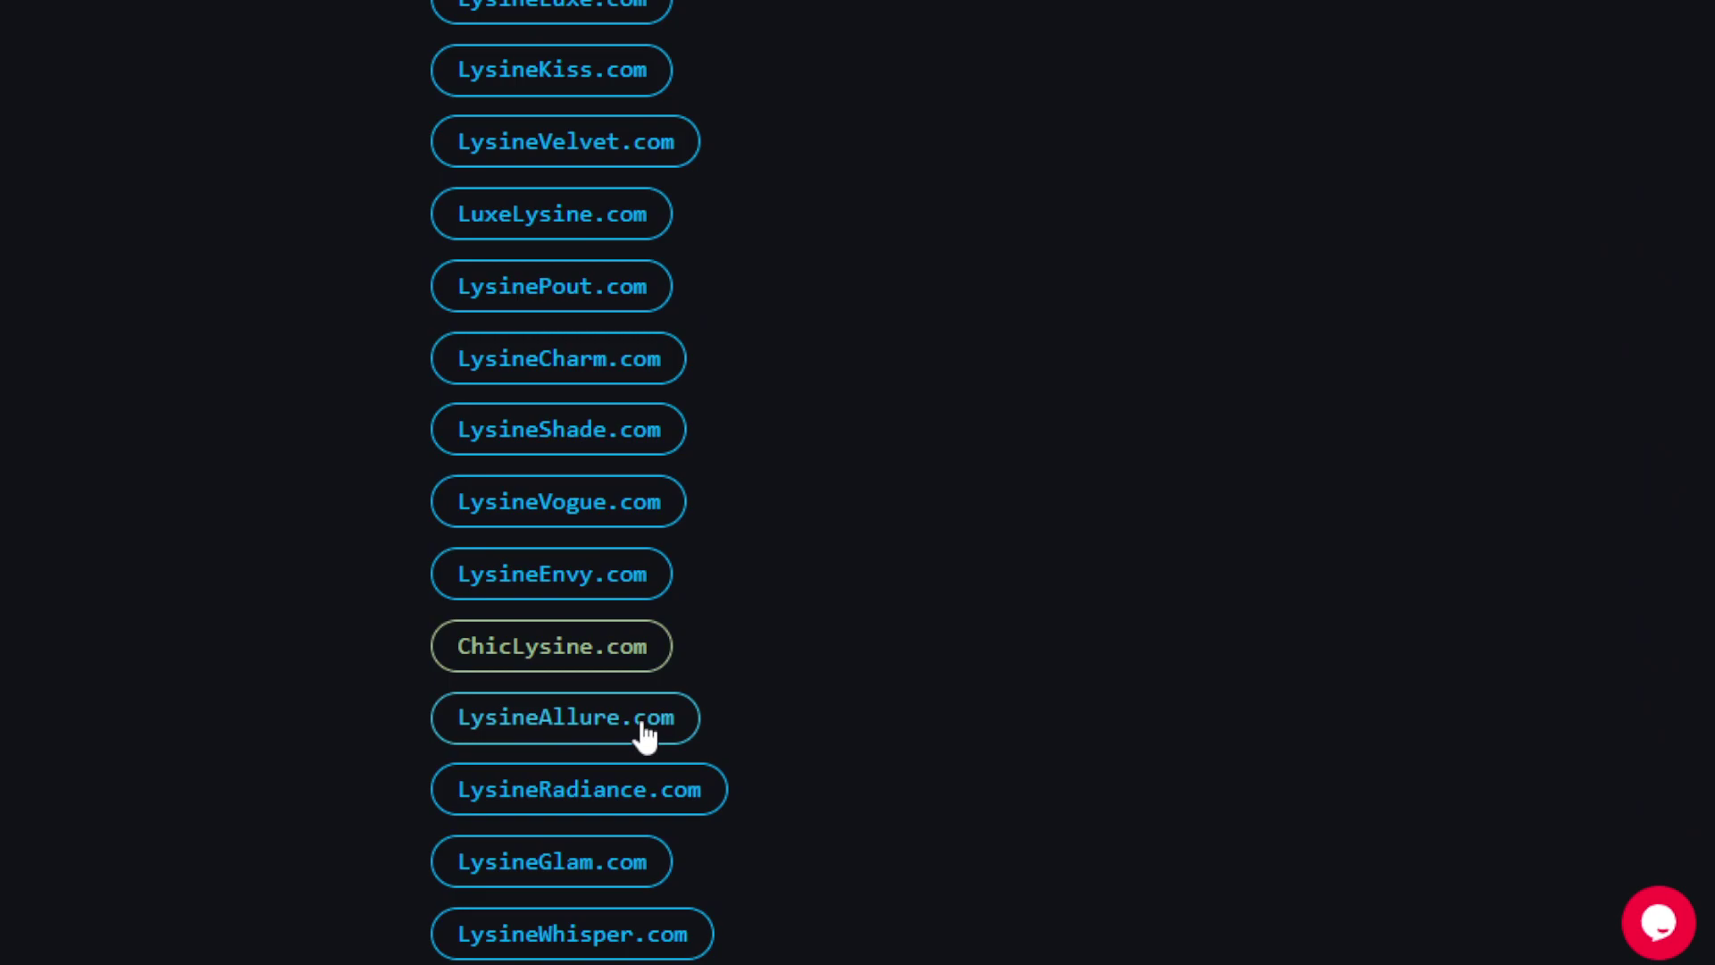
pyautogui.scroll(-1, 768, 636)
pyautogui.scroll(-1, 769, 623)
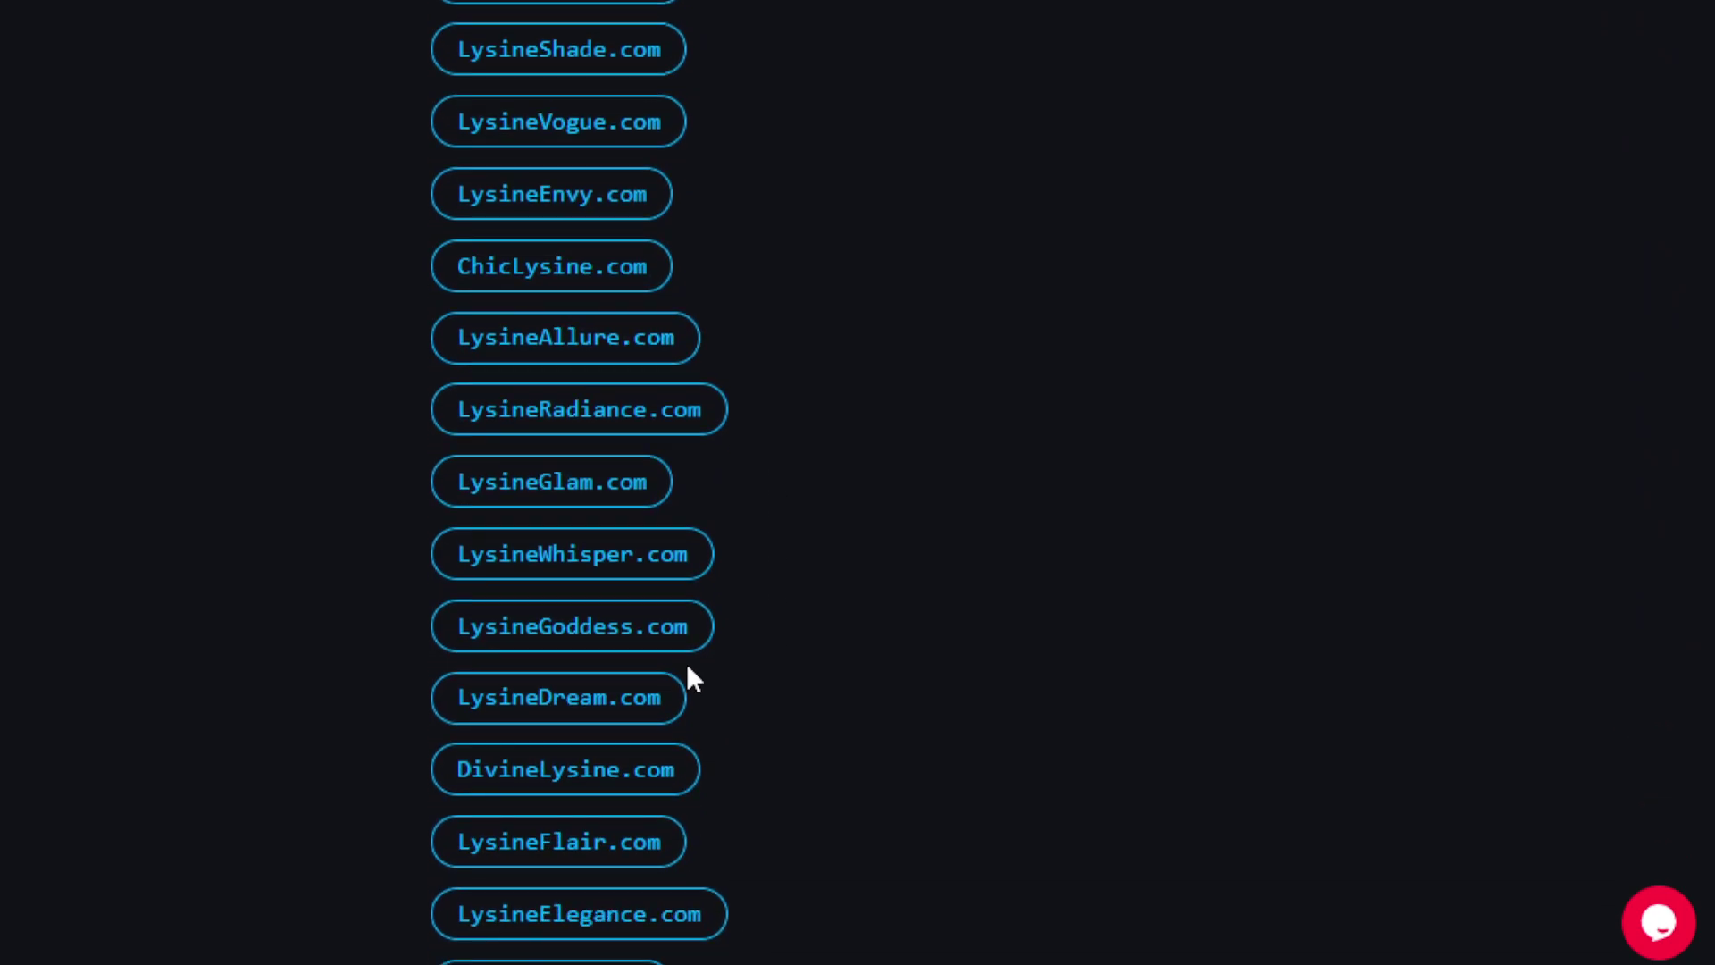
pyautogui.scroll(-2, 724, 690)
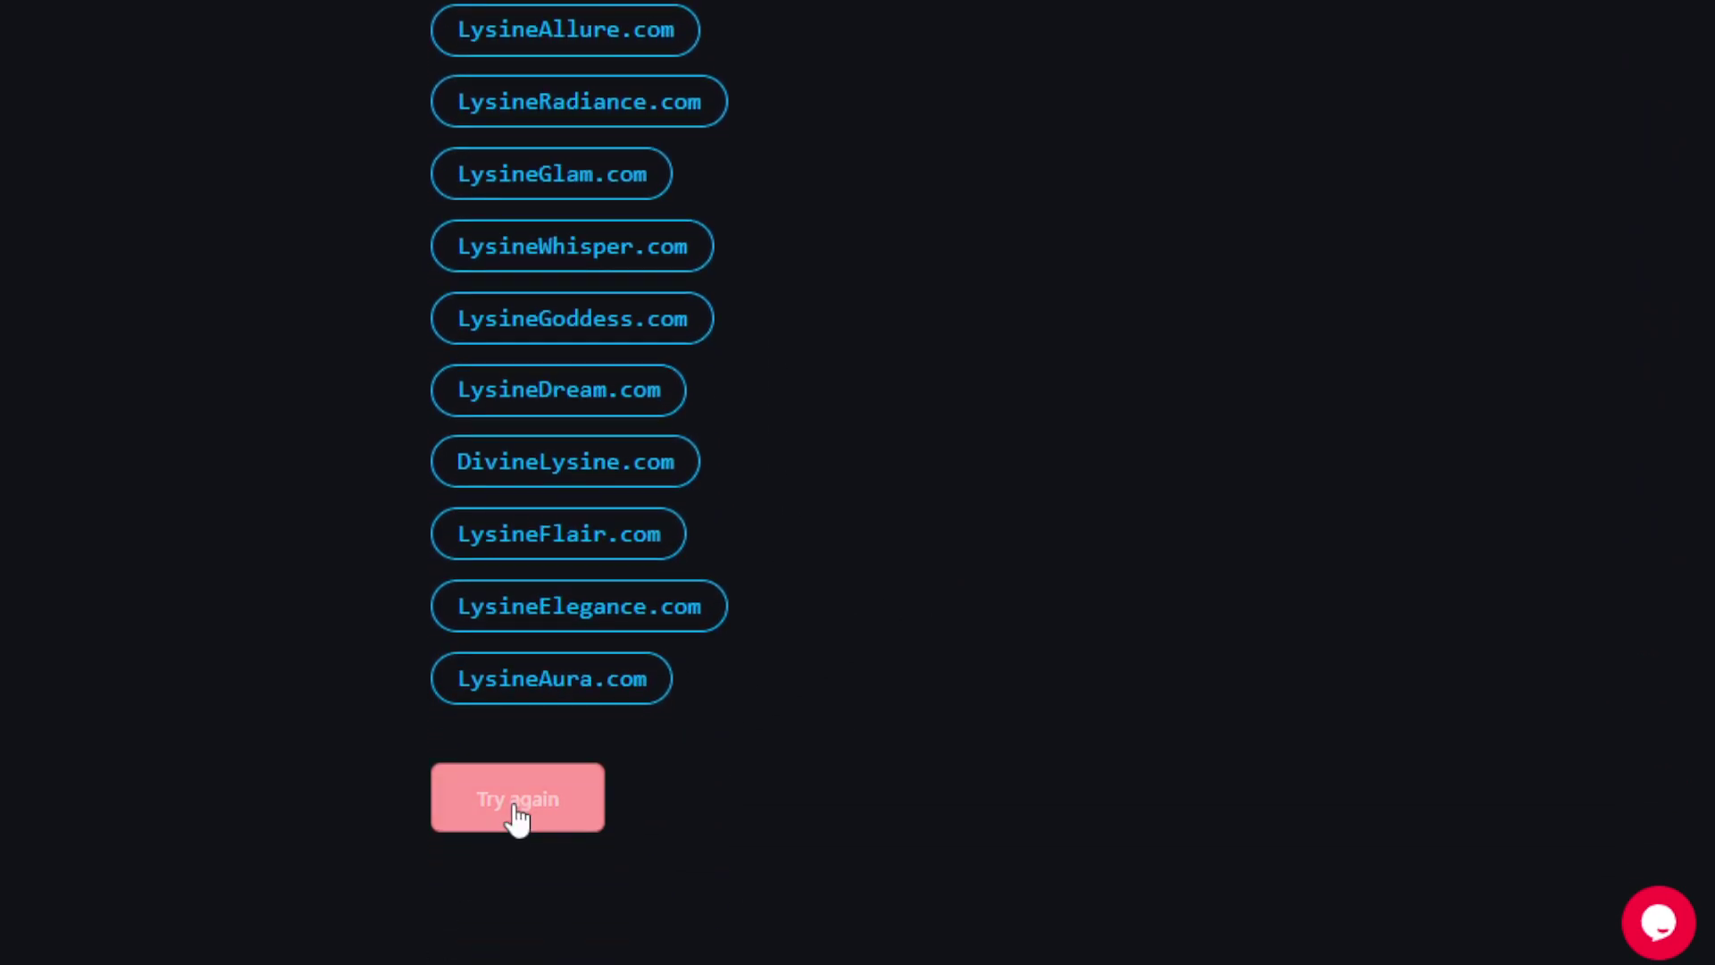
pyautogui.scroll(2, 873, 735)
pyautogui.scroll(3, 871, 737)
pyautogui.scroll(3, 870, 736)
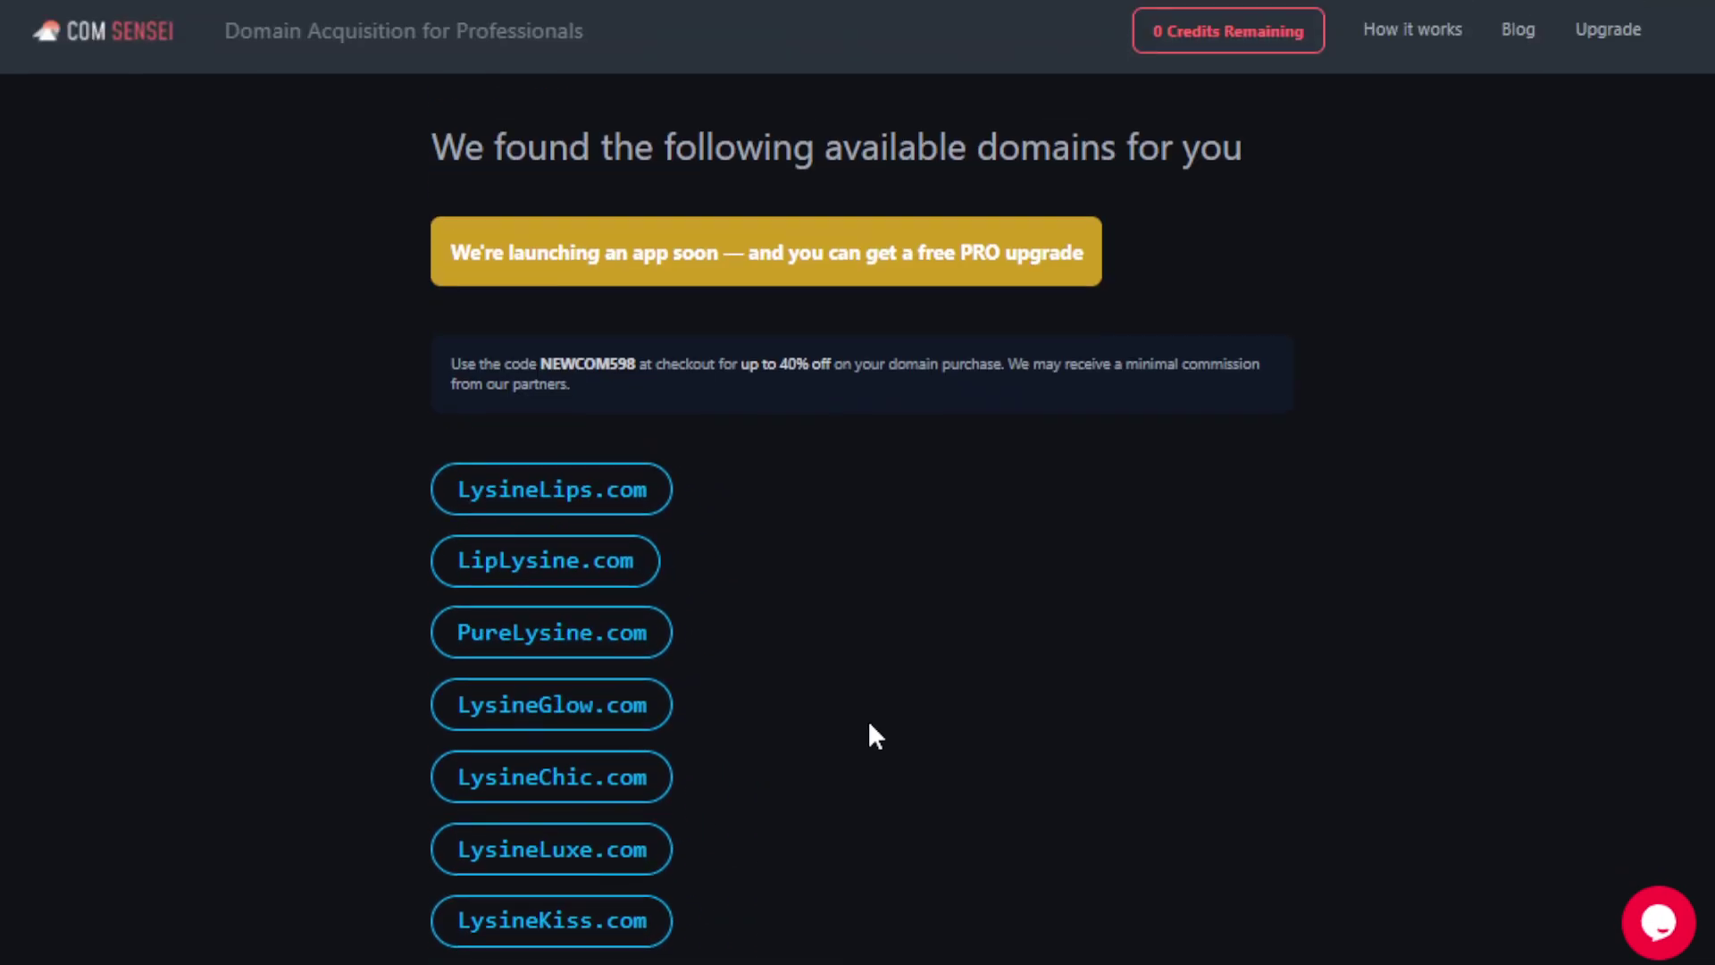
# Return to the search home, load the 'VR-game for kids' example and run the search.
pyautogui.click(127, 40)
pyautogui.scroll(-1, 1148, 524)
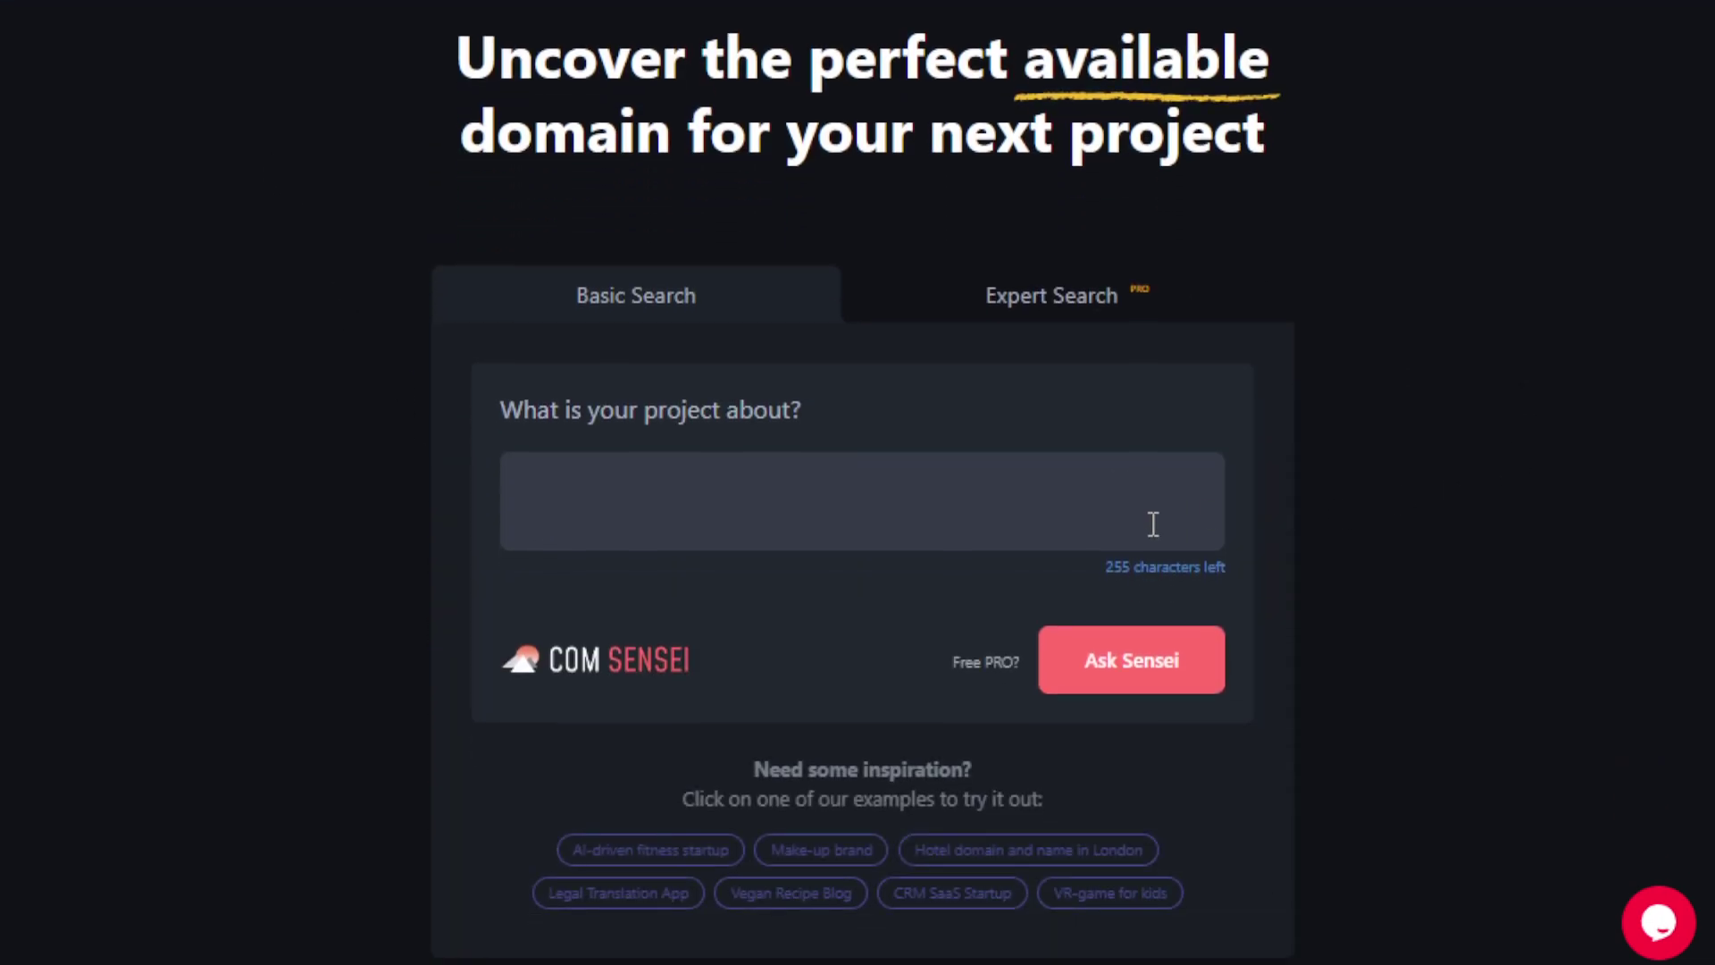
pyautogui.scroll(-2, 1095, 412)
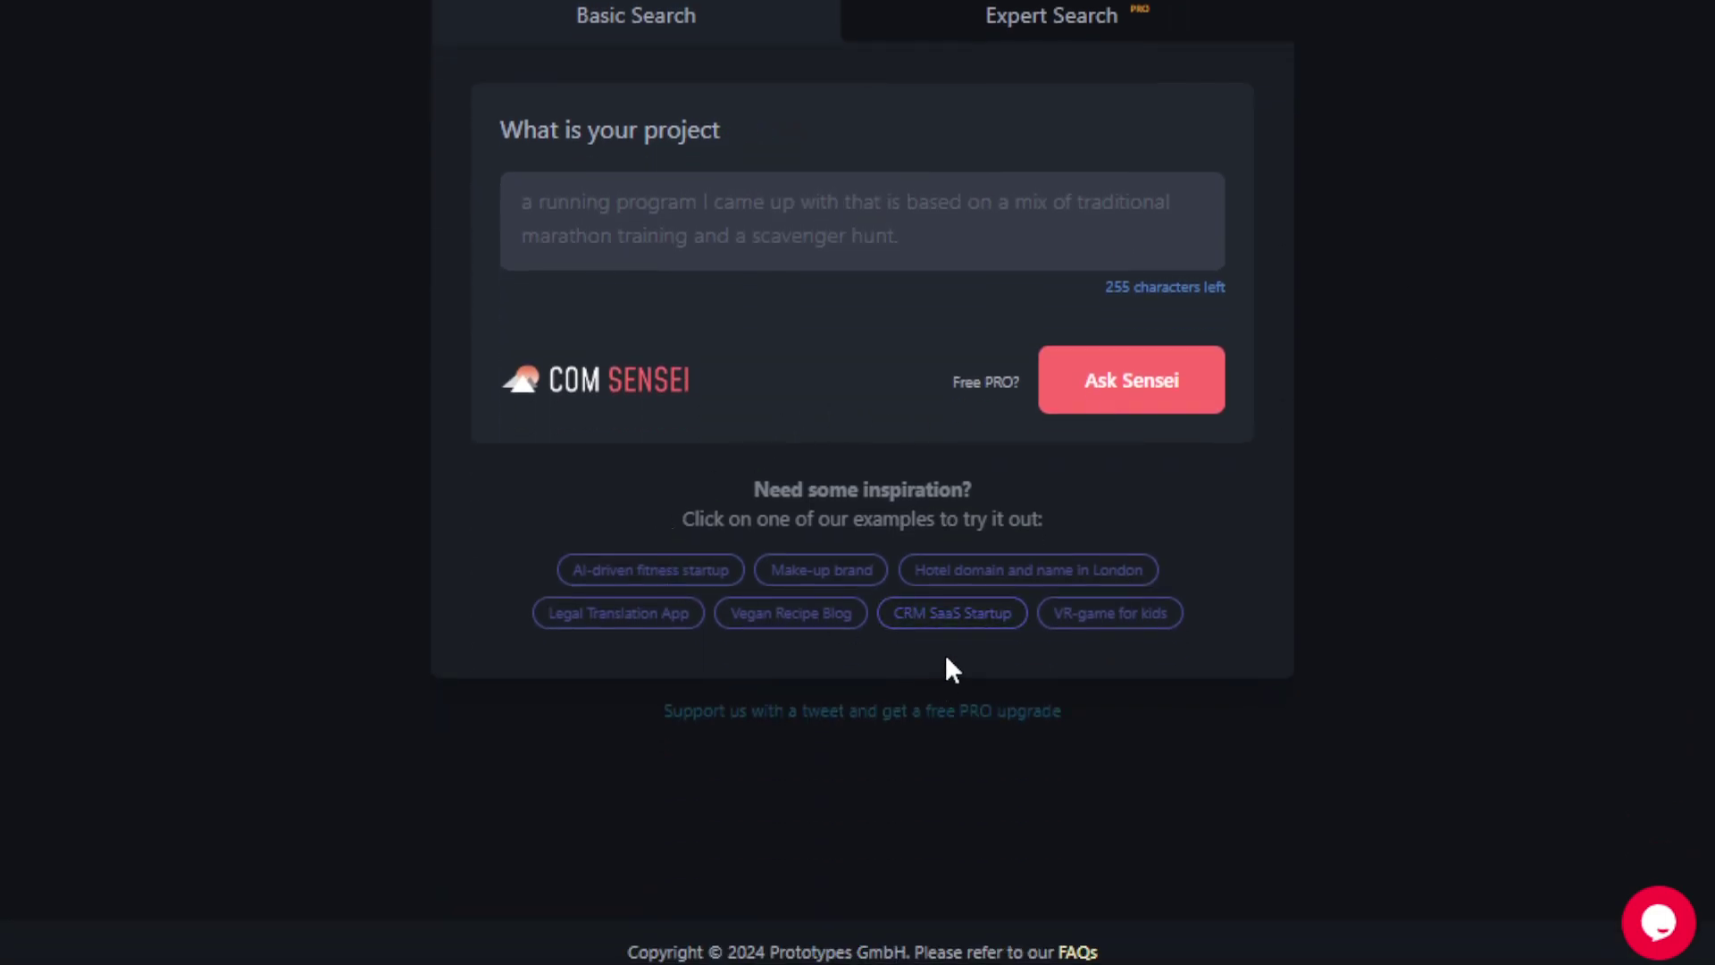
pyautogui.click(1079, 617)
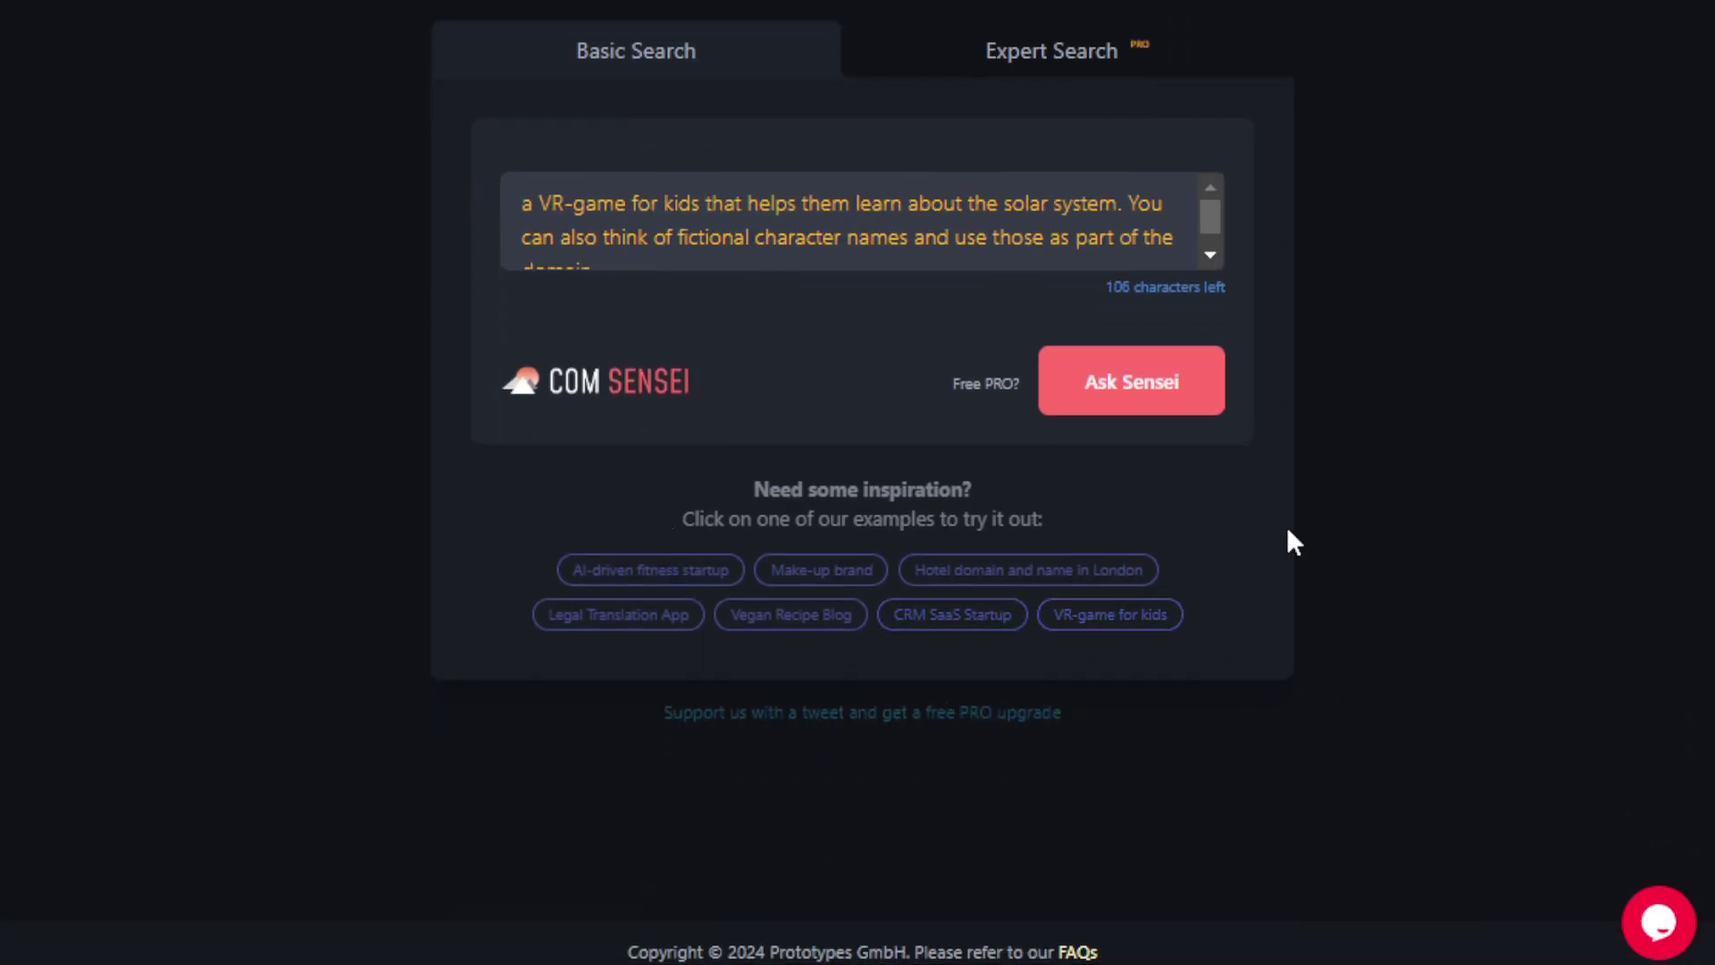
pyautogui.click(1168, 403)
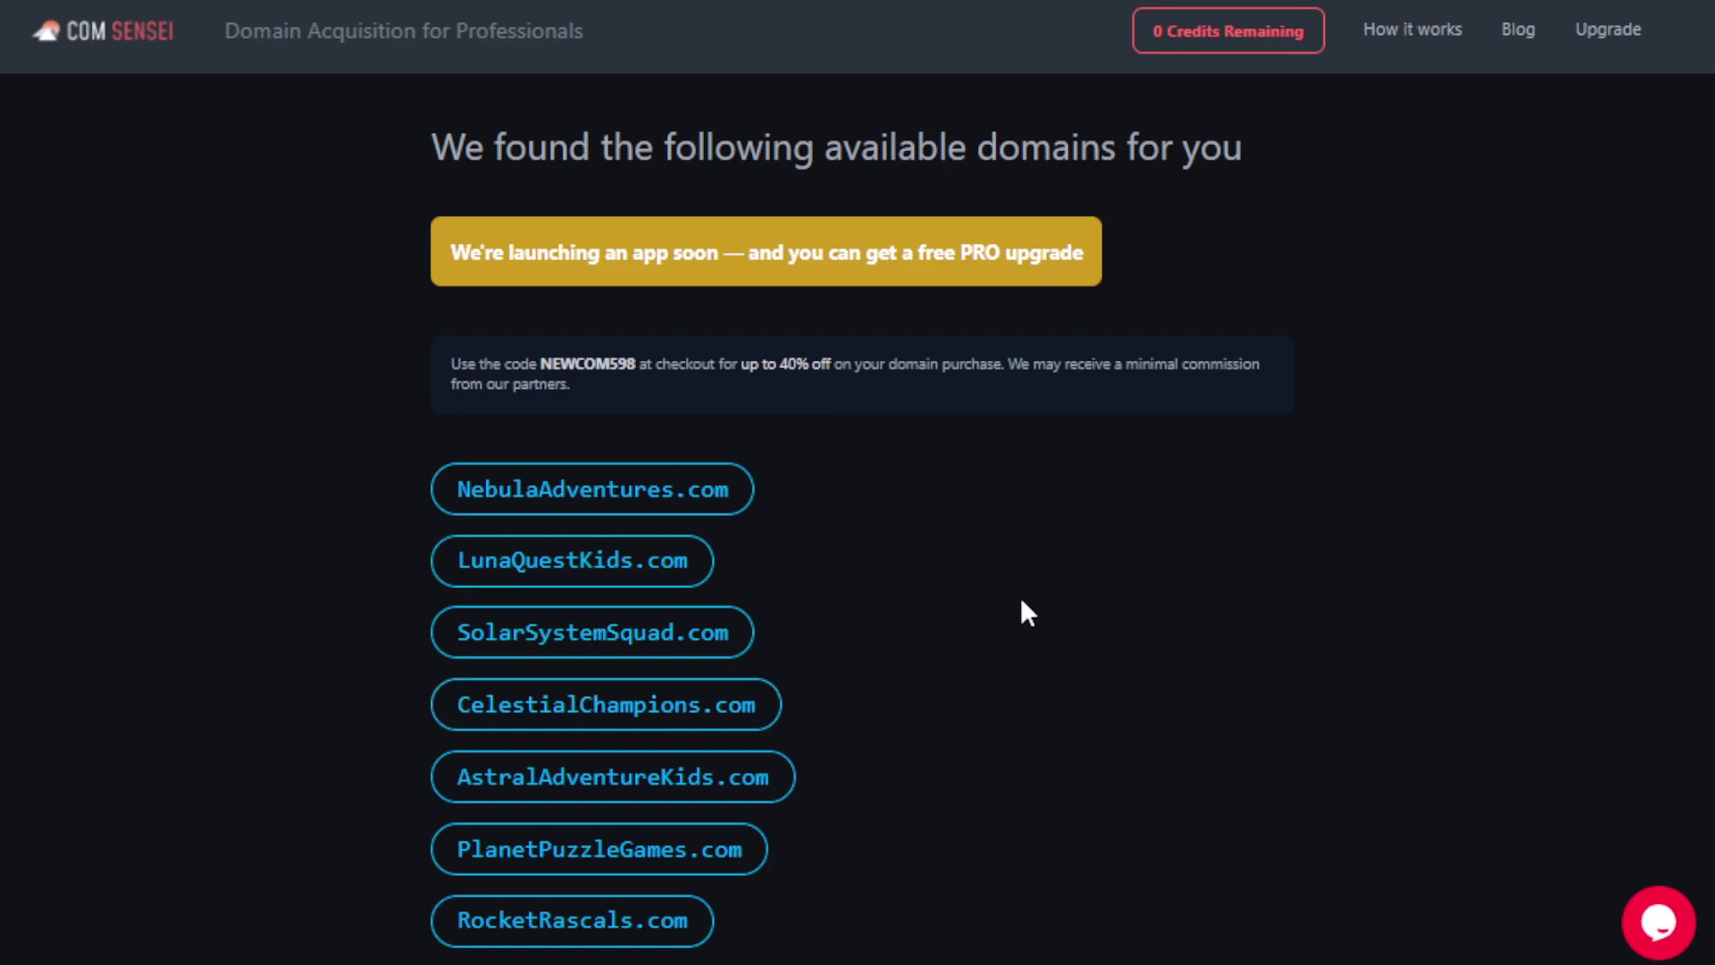
pyautogui.scroll(-1, 1020, 600)
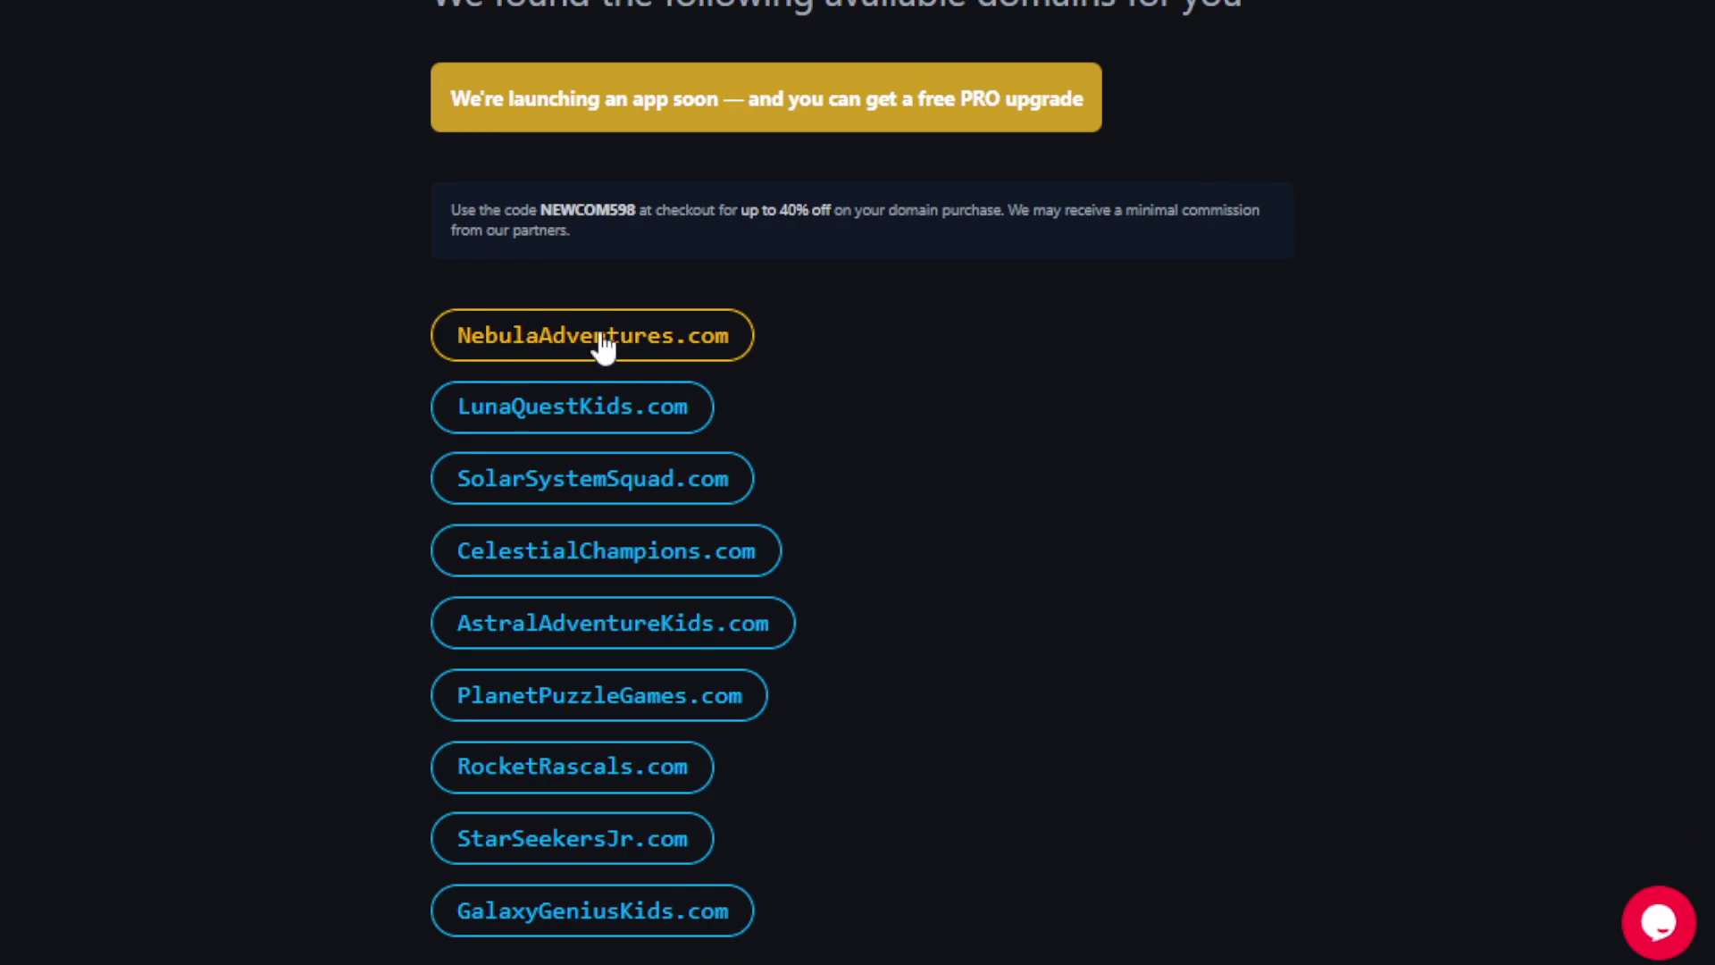
pyautogui.scroll(-1, 1007, 426)
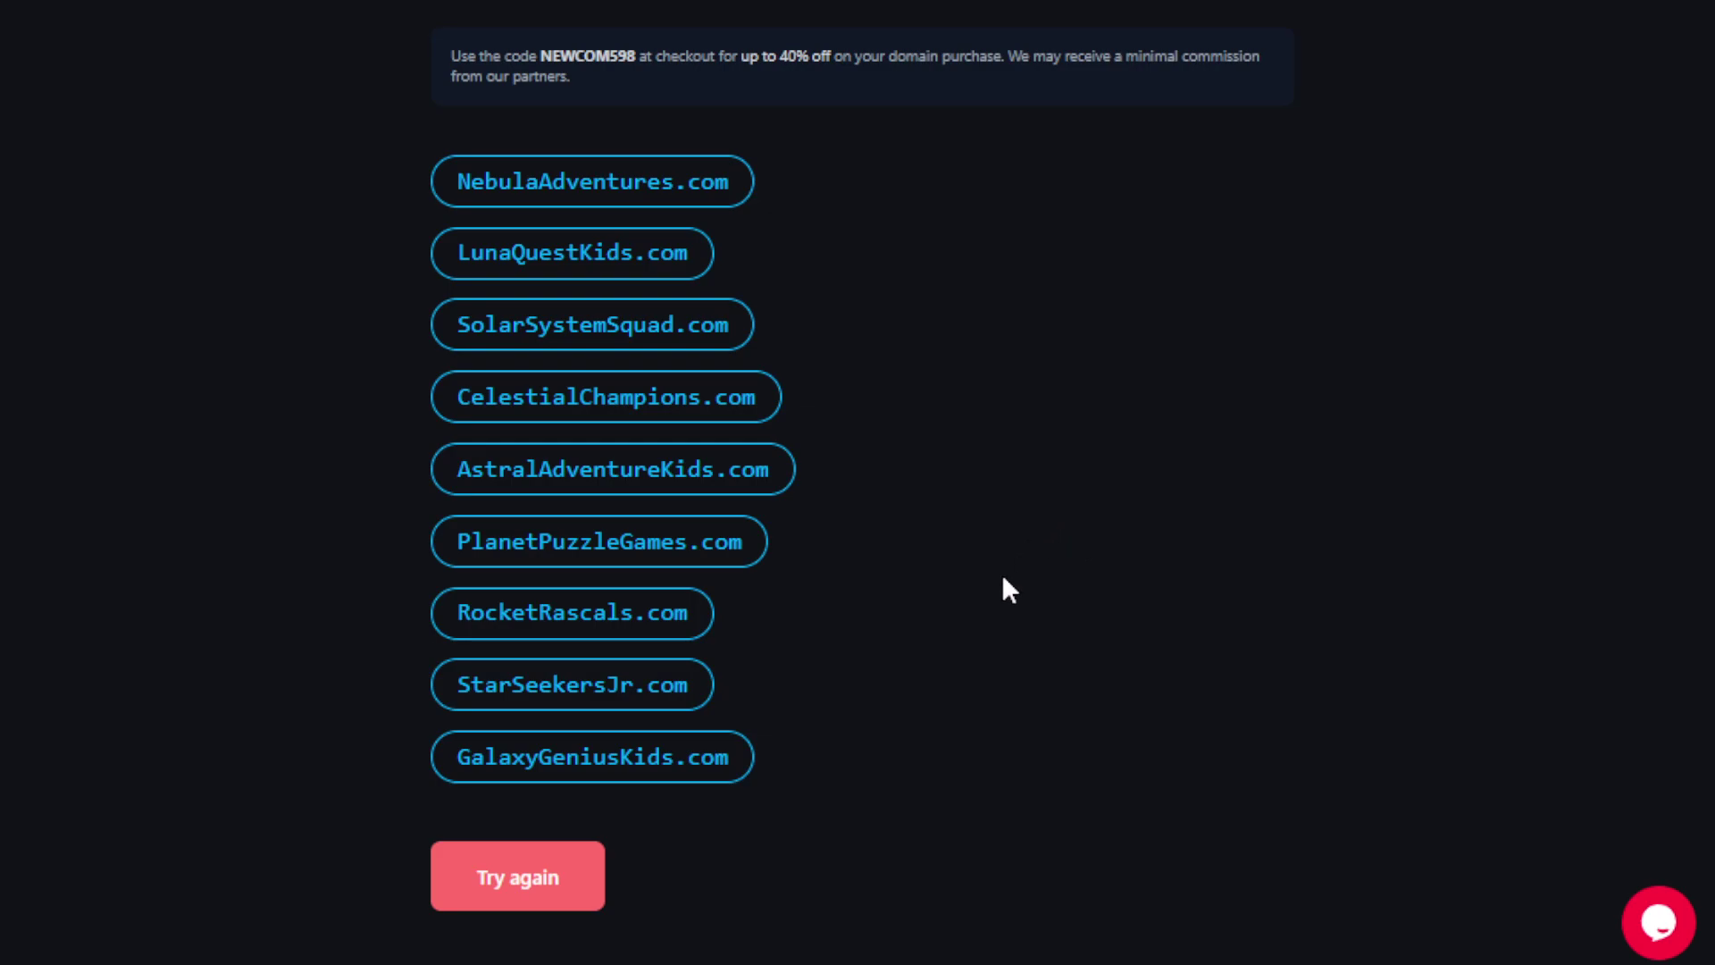
pyautogui.scroll(3, 1000, 509)
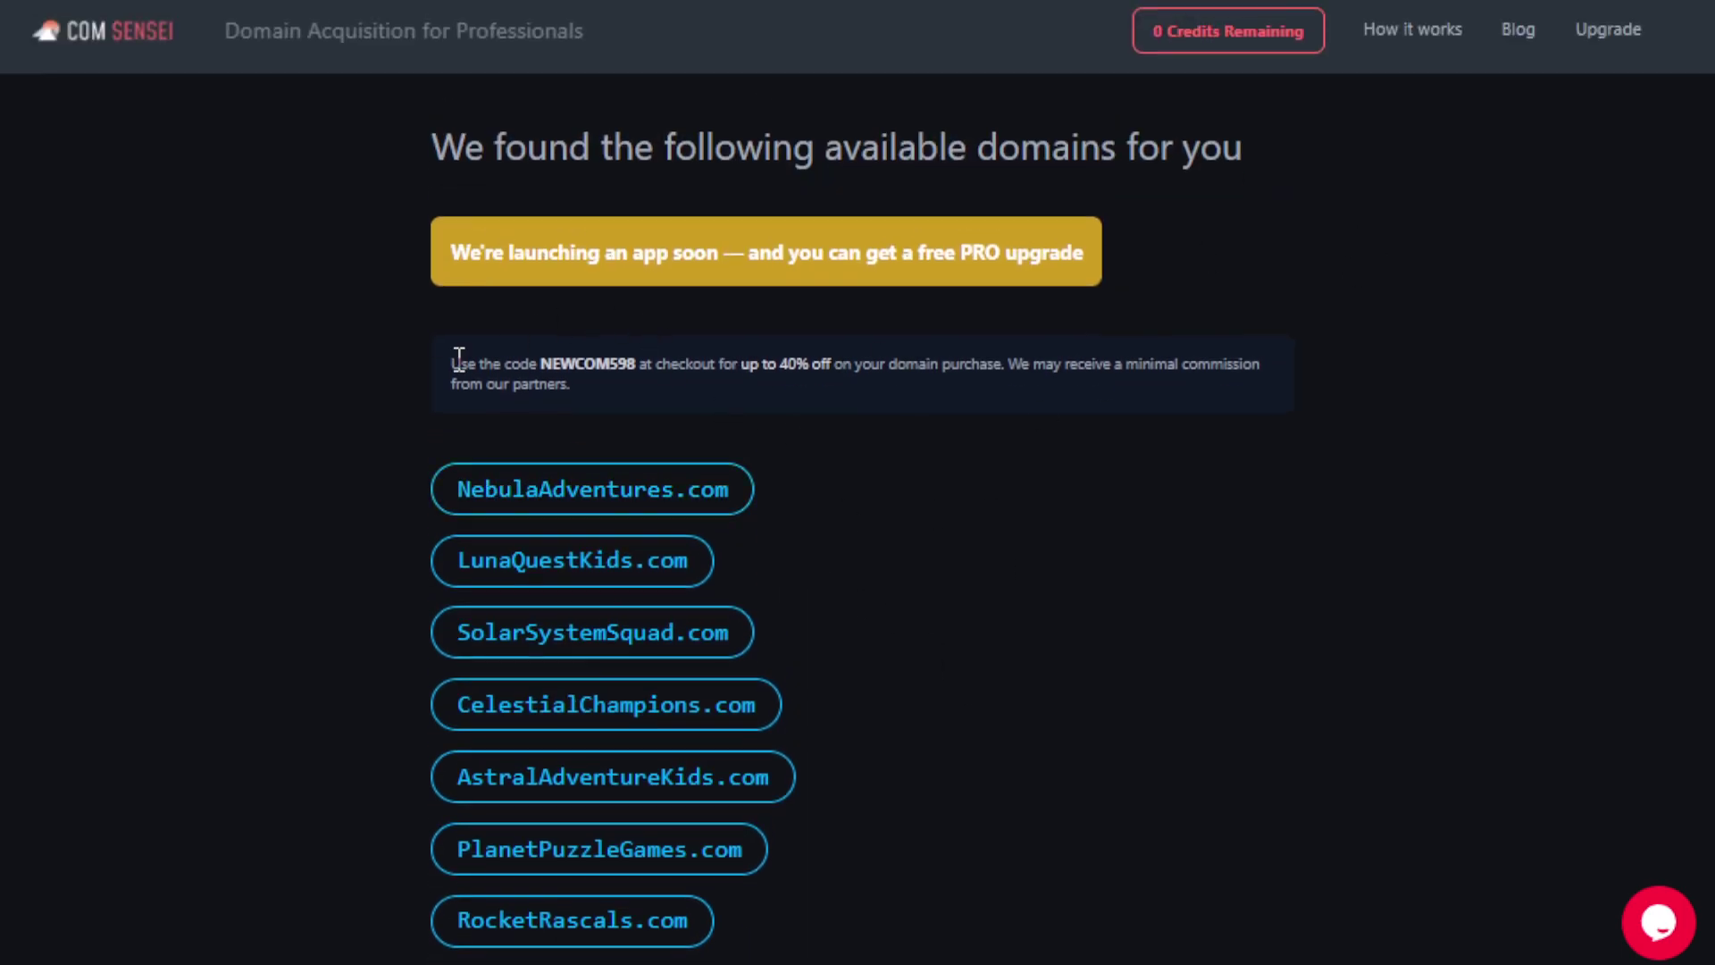
pyautogui.scroll(-1, 310, 379)
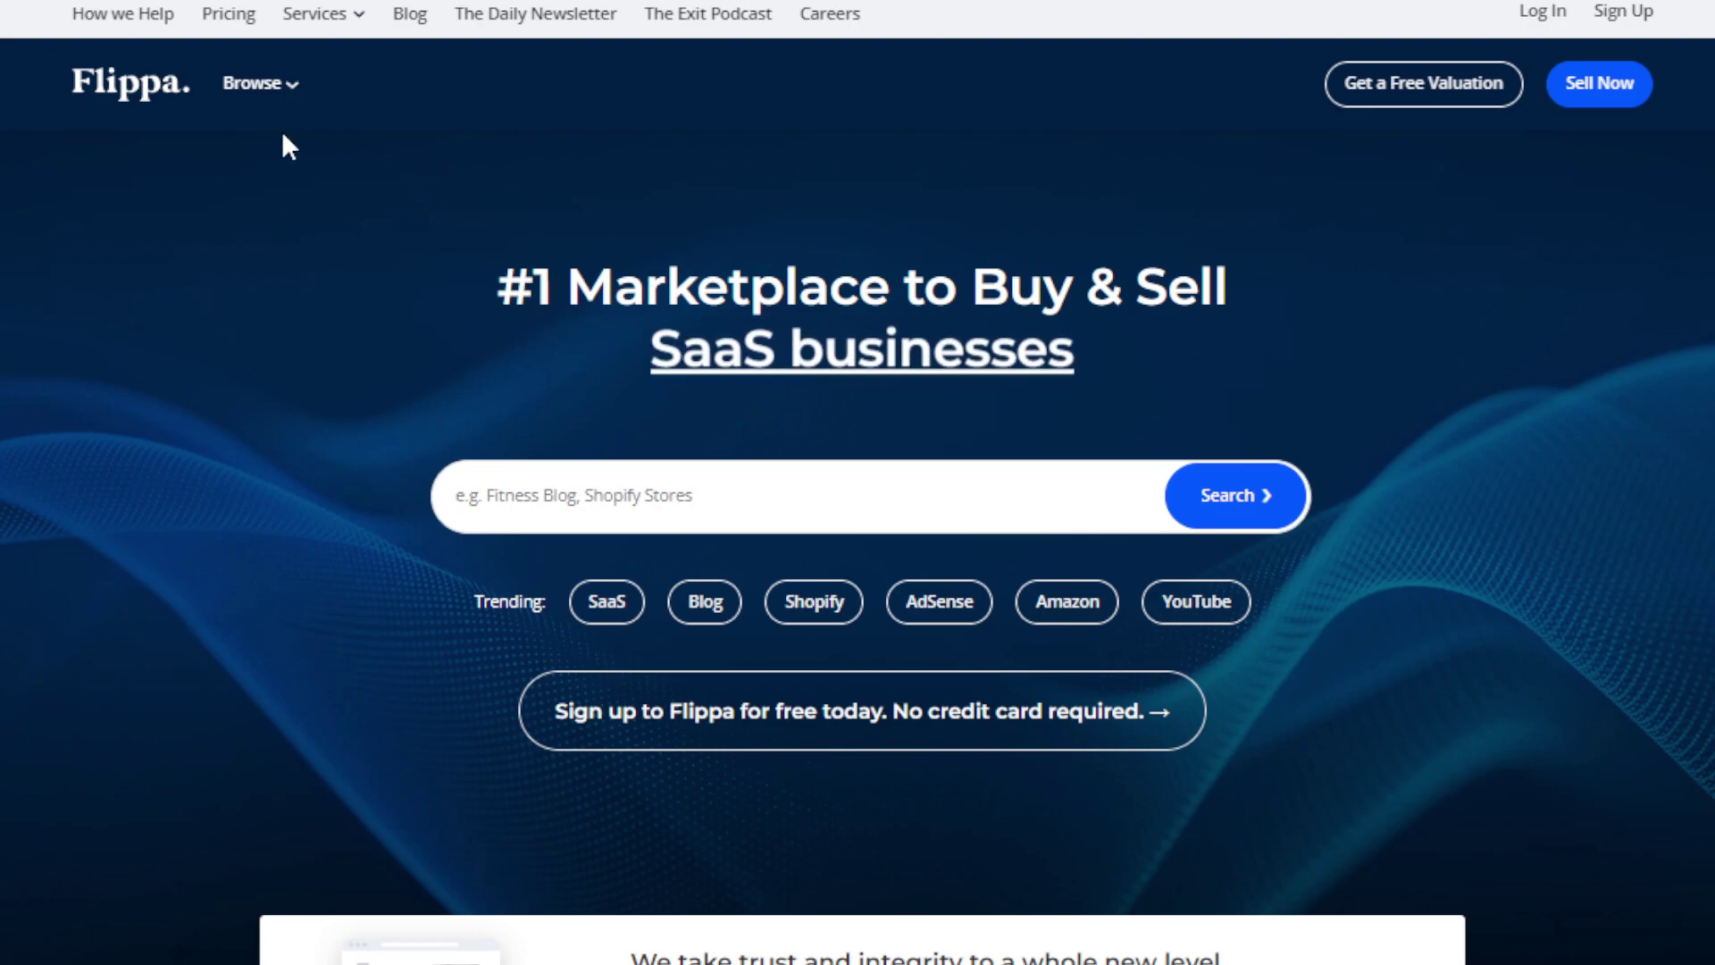
pyautogui.moveTo(258, 84)
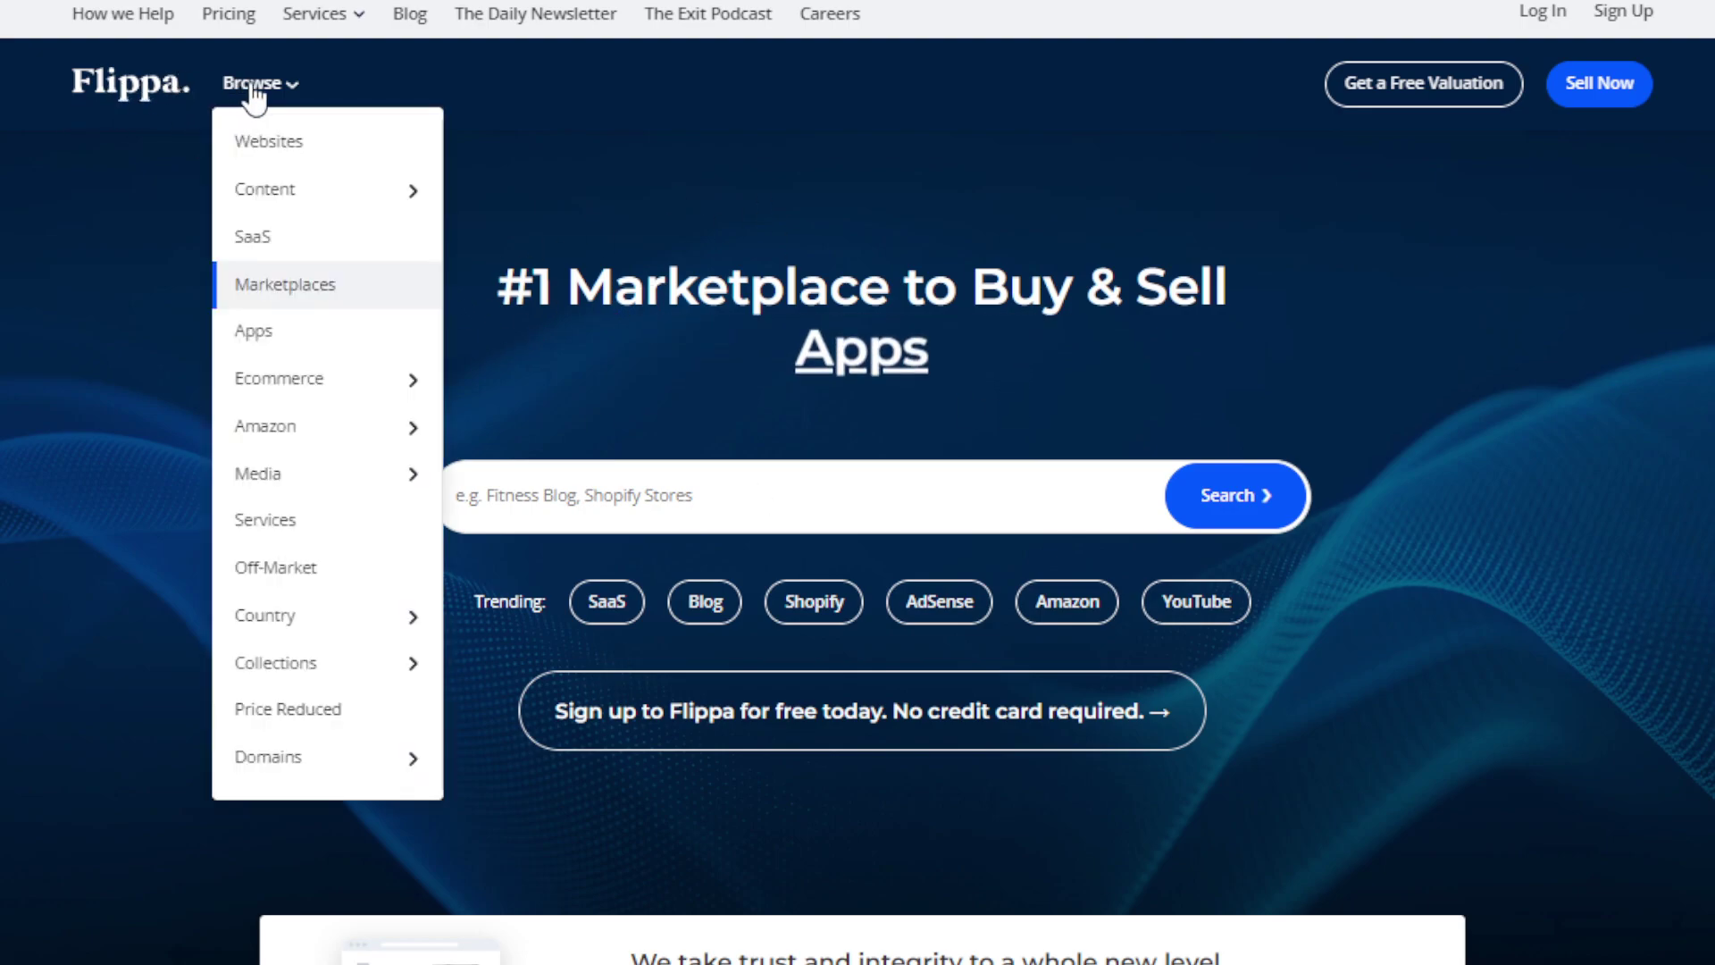
# Open Flippa's listings of websites for sale.
pyautogui.click(270, 140)
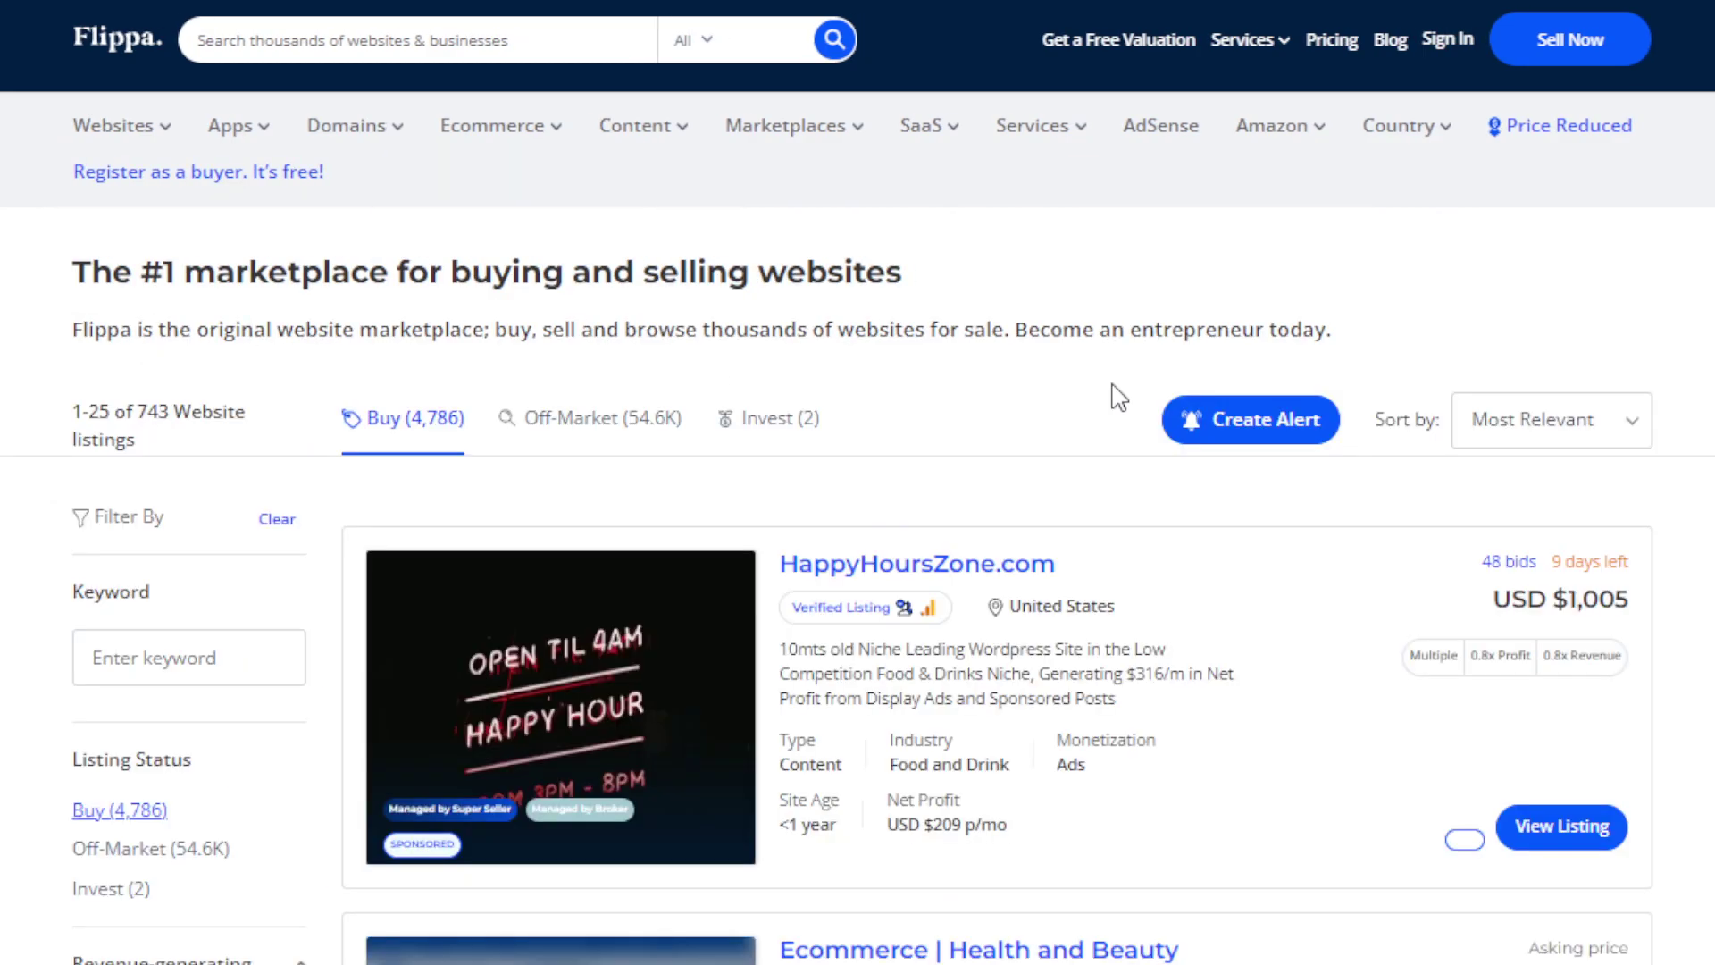
pyautogui.scroll(-2, 1685, 468)
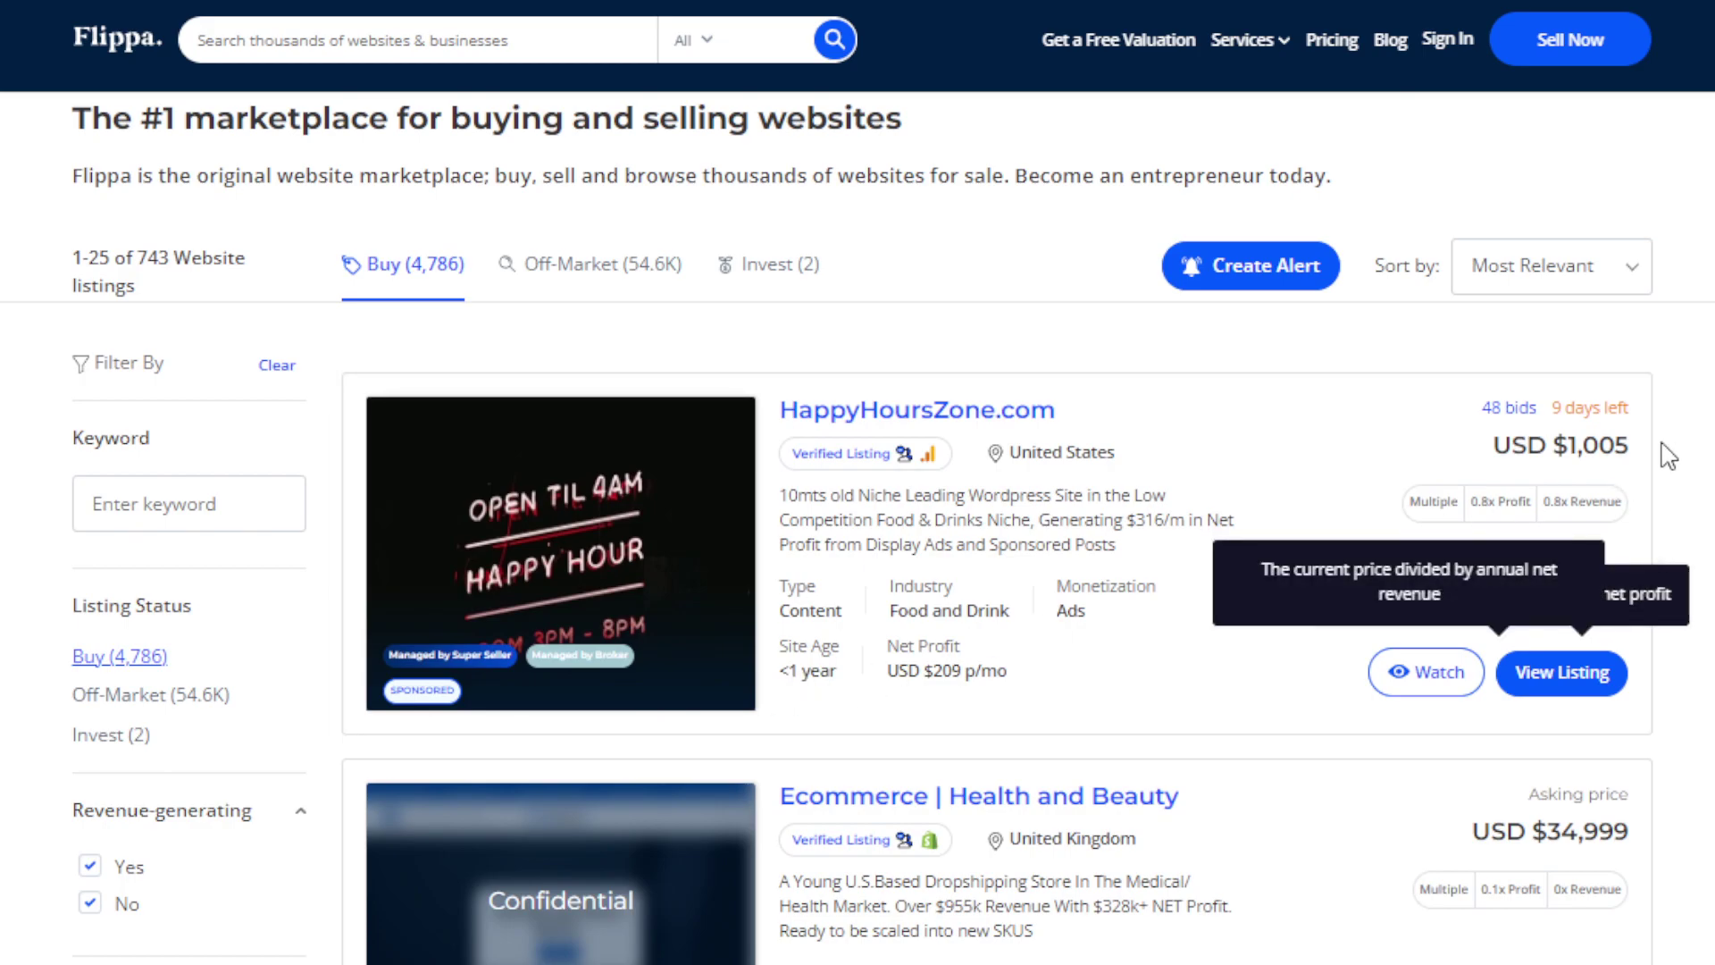
pyautogui.scroll(-2, 1684, 425)
pyautogui.scroll(-4, 1687, 423)
pyautogui.scroll(3, 1686, 423)
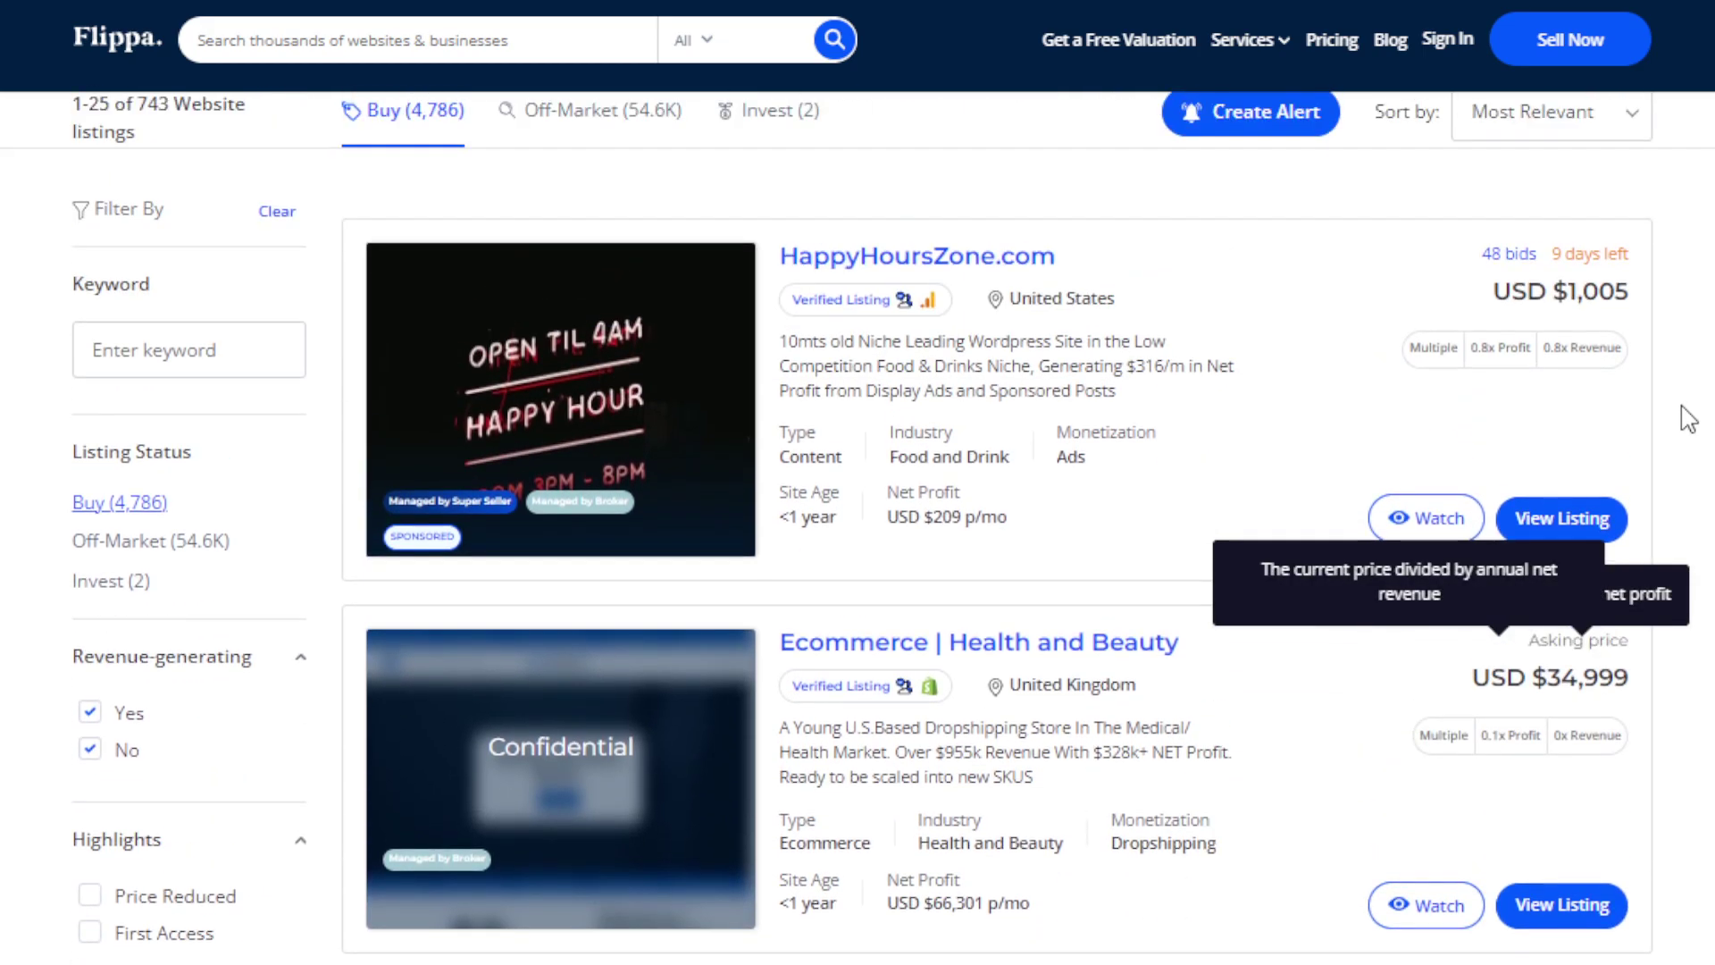
pyautogui.scroll(-6, 1685, 422)
pyautogui.scroll(-6, 1685, 421)
pyautogui.scroll(-3, 1686, 419)
pyautogui.scroll(-2, 1686, 420)
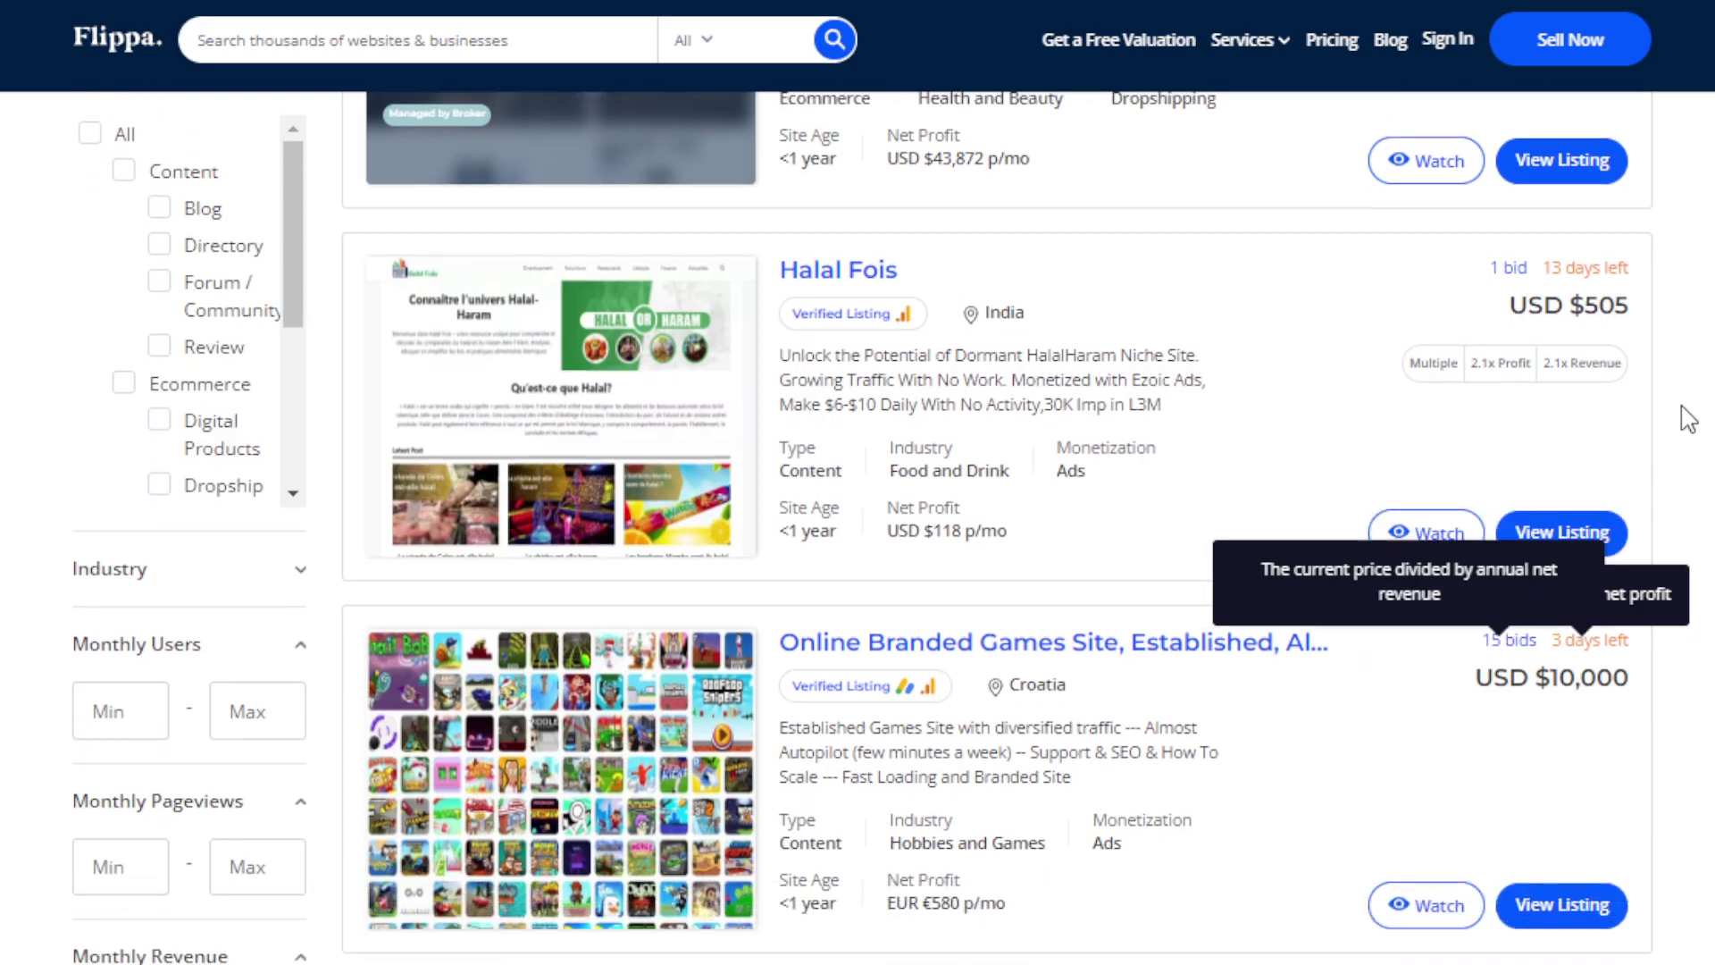
pyautogui.scroll(-6, 1687, 420)
pyautogui.scroll(-3, 1686, 419)
pyautogui.scroll(-8, 1686, 419)
pyautogui.scroll(3, 1687, 419)
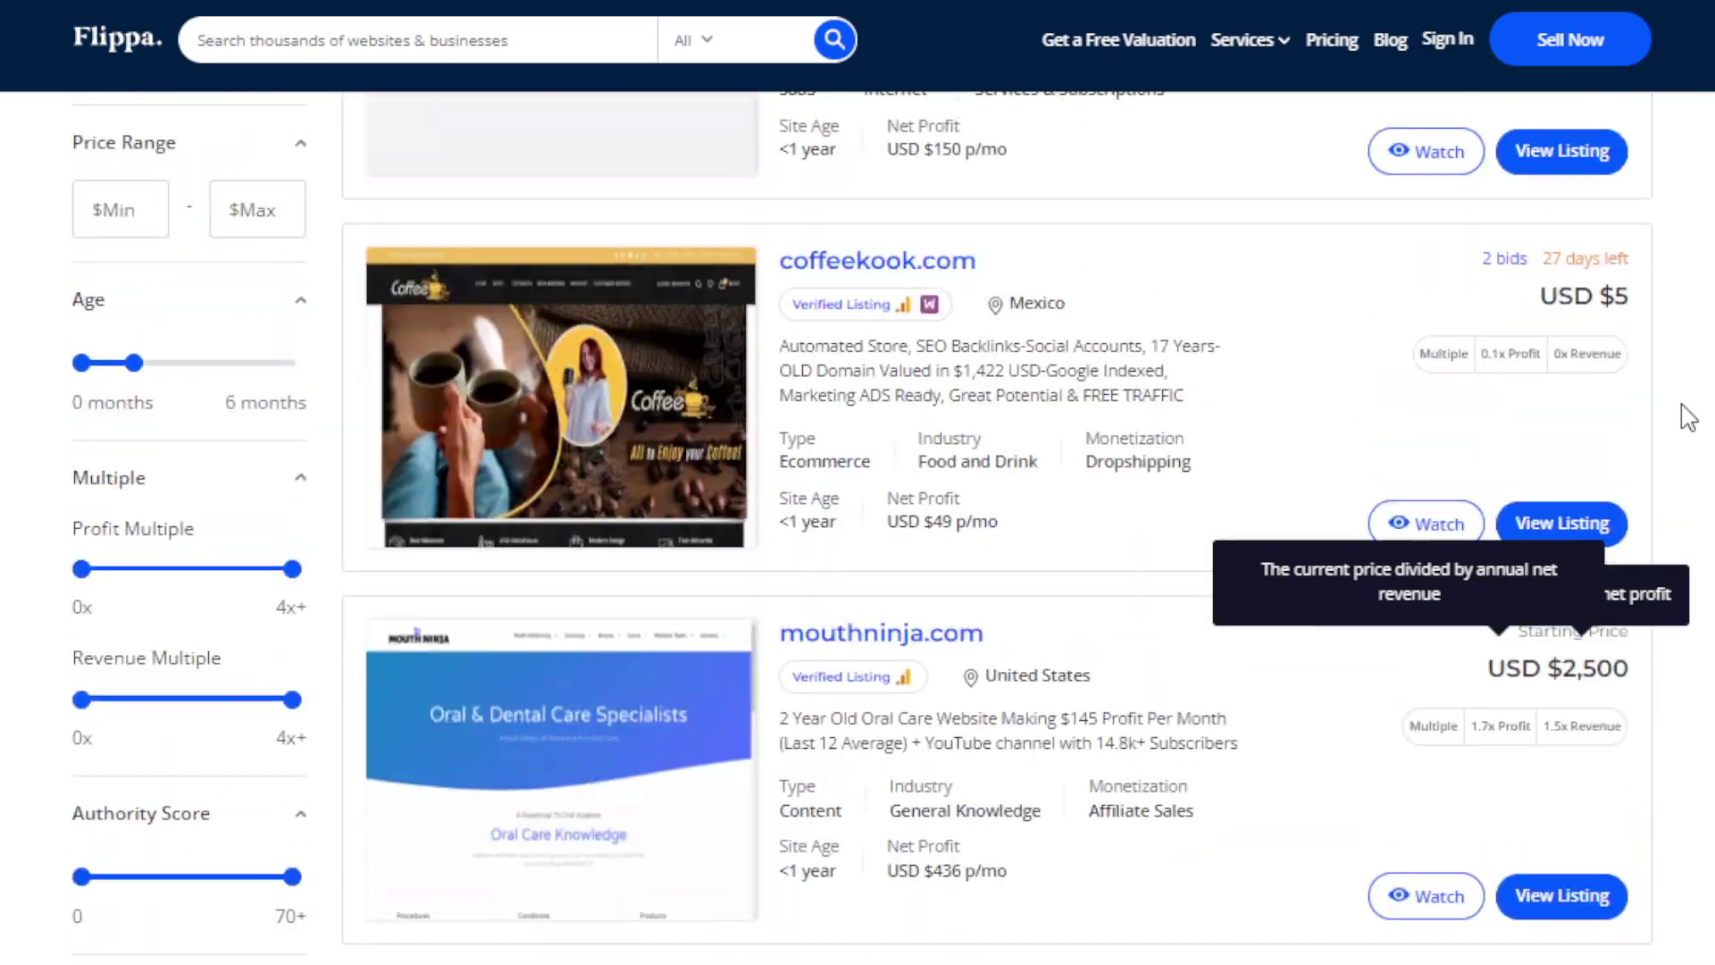
pyautogui.scroll(5, 1686, 420)
pyautogui.scroll(3, 1685, 420)
pyautogui.scroll(2, 1691, 419)
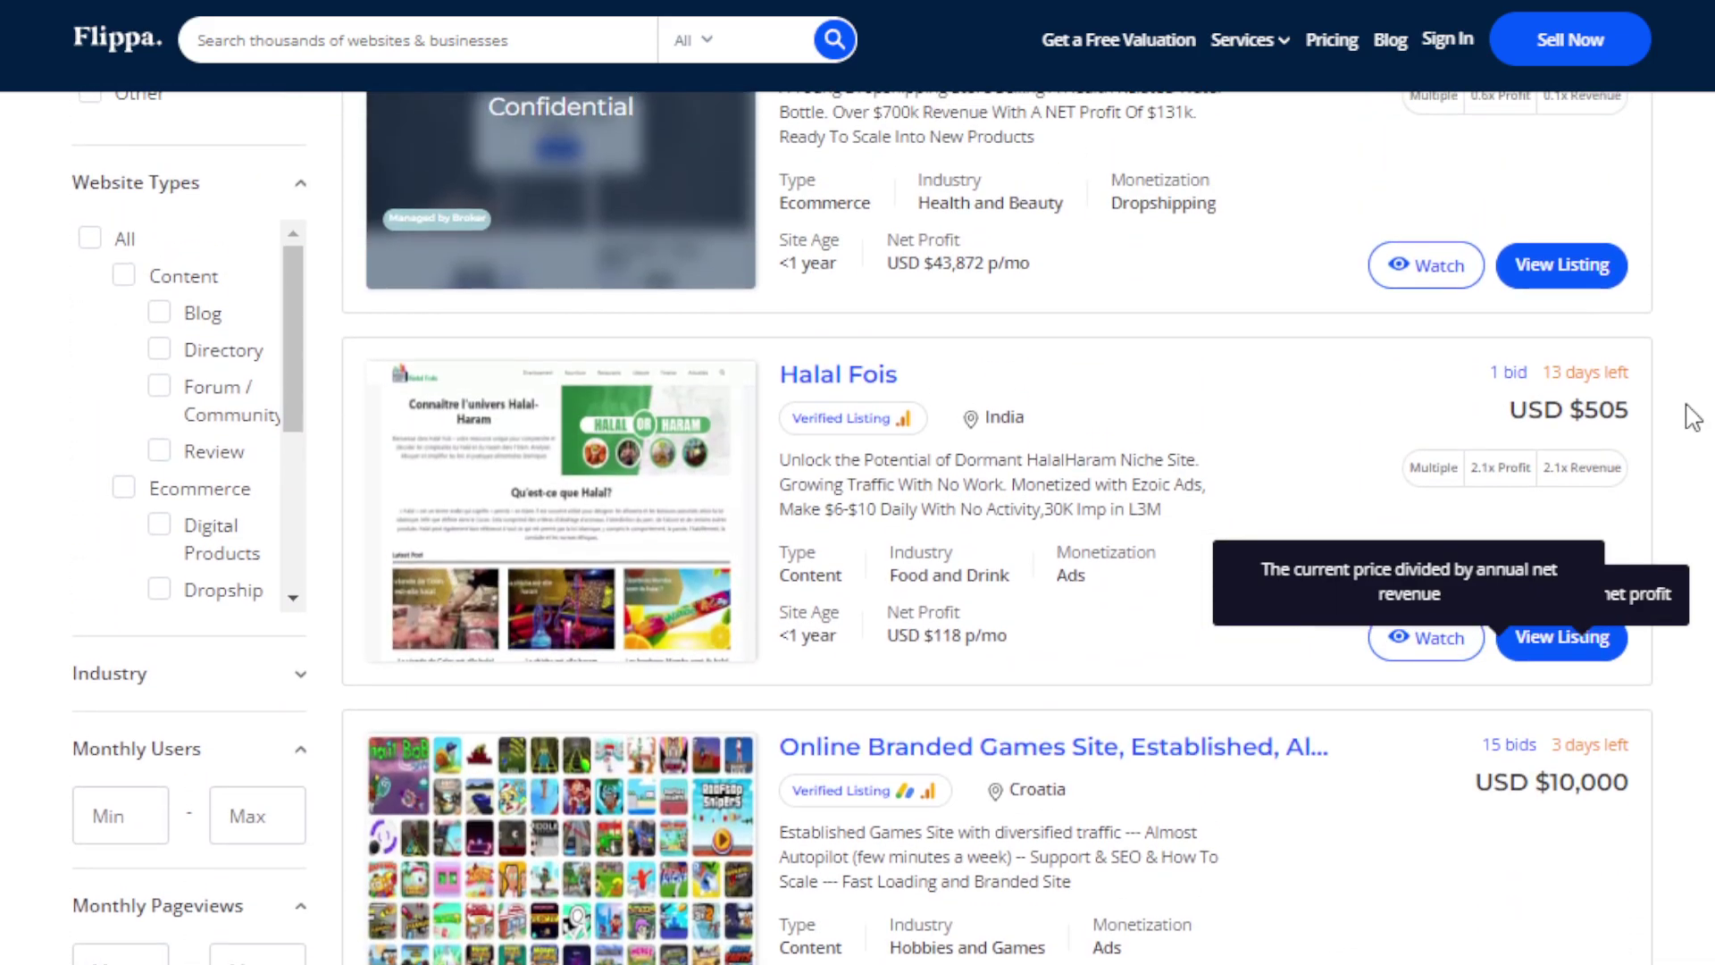
pyautogui.scroll(1, 1691, 419)
pyautogui.scroll(1, 1691, 418)
pyautogui.scroll(1, 1692, 418)
pyautogui.scroll(-5, 1691, 419)
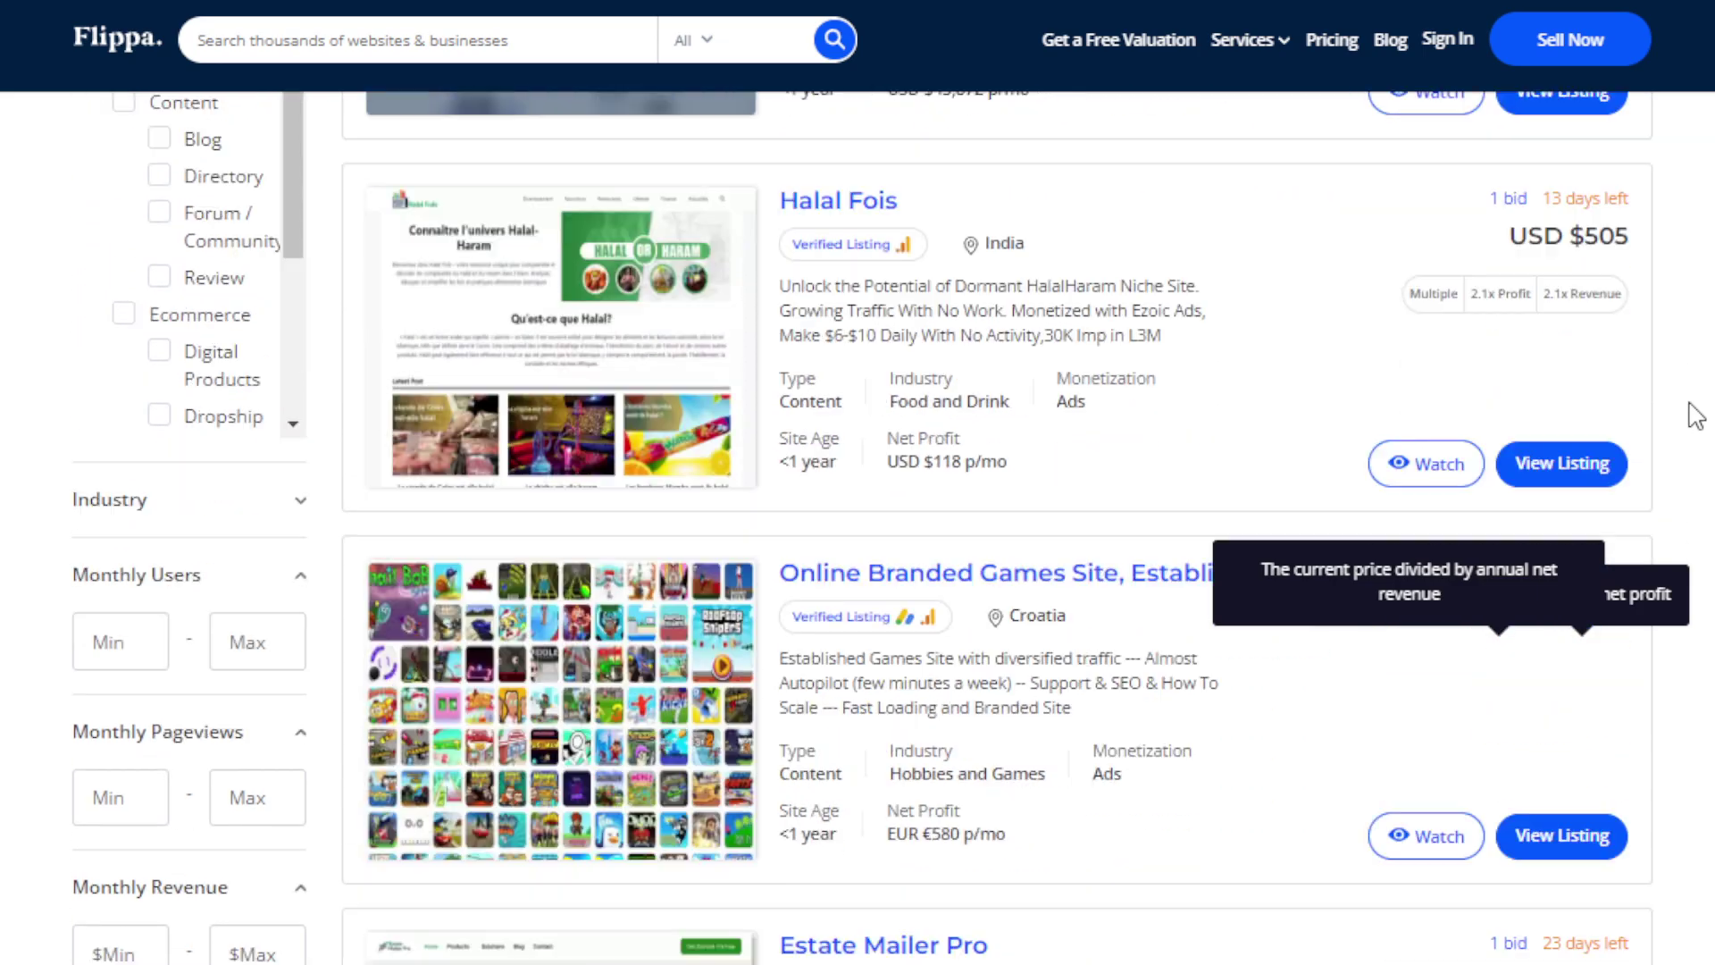
pyautogui.scroll(-11, 1692, 418)
pyautogui.scroll(-2, 1694, 415)
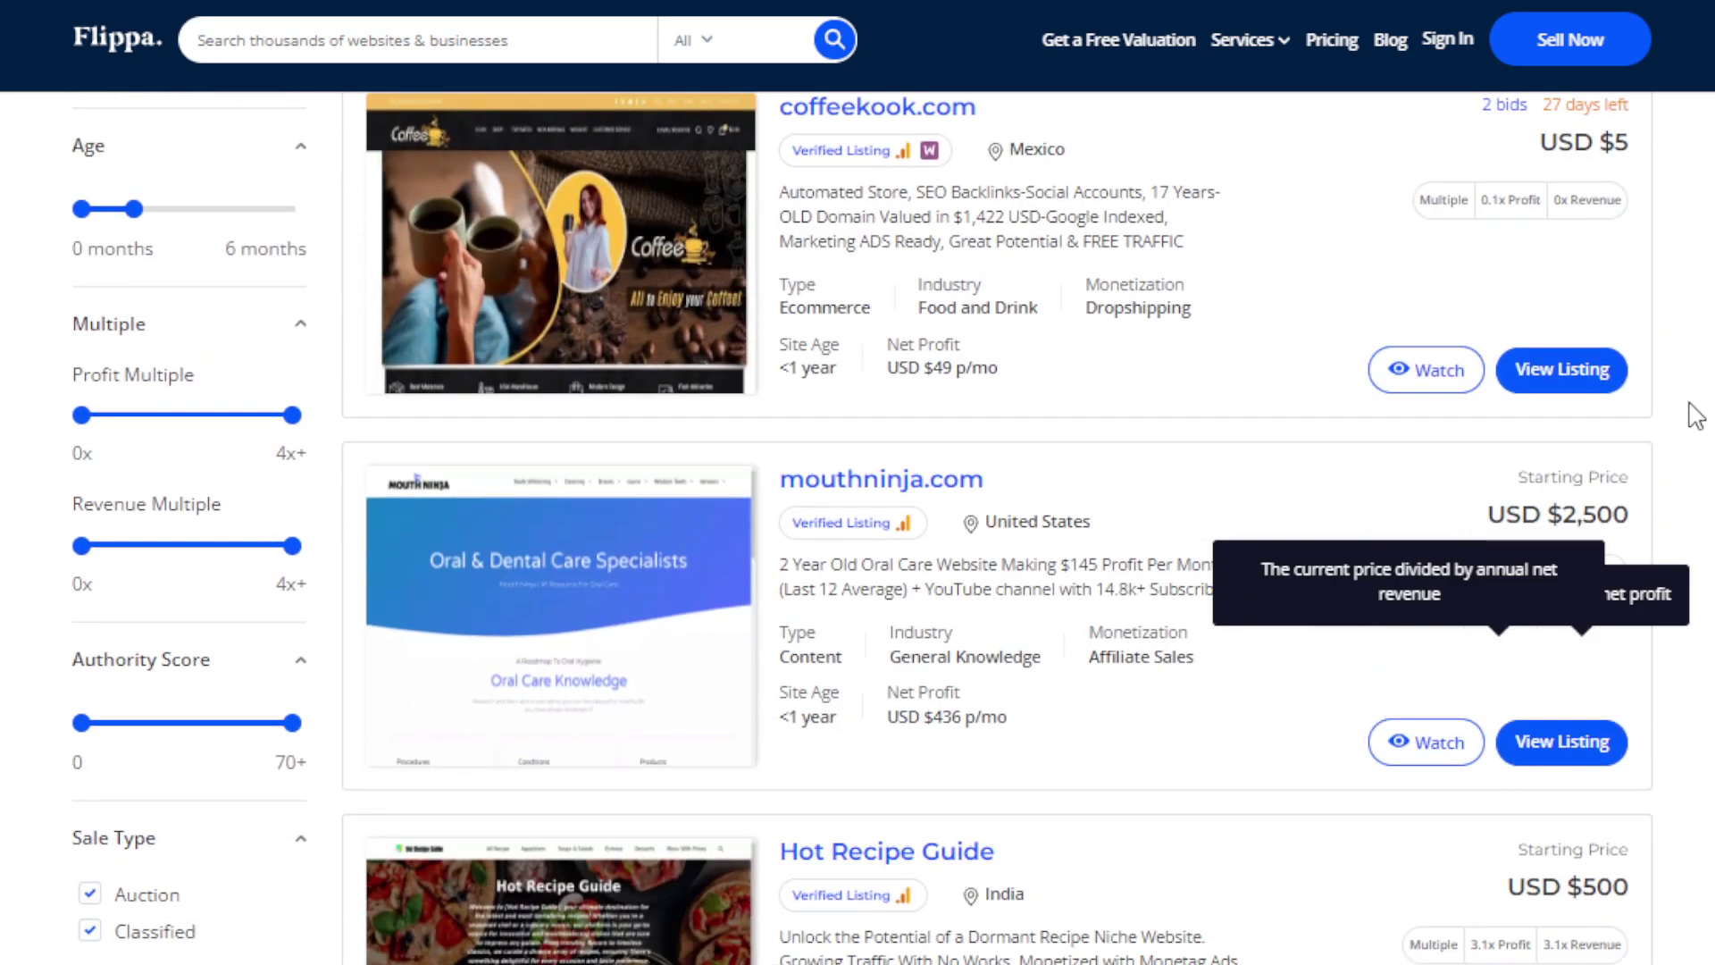
pyautogui.scroll(-3, 1695, 415)
pyautogui.scroll(-2, 1691, 418)
pyautogui.scroll(-1, 1688, 418)
pyautogui.scroll(-2, 1687, 419)
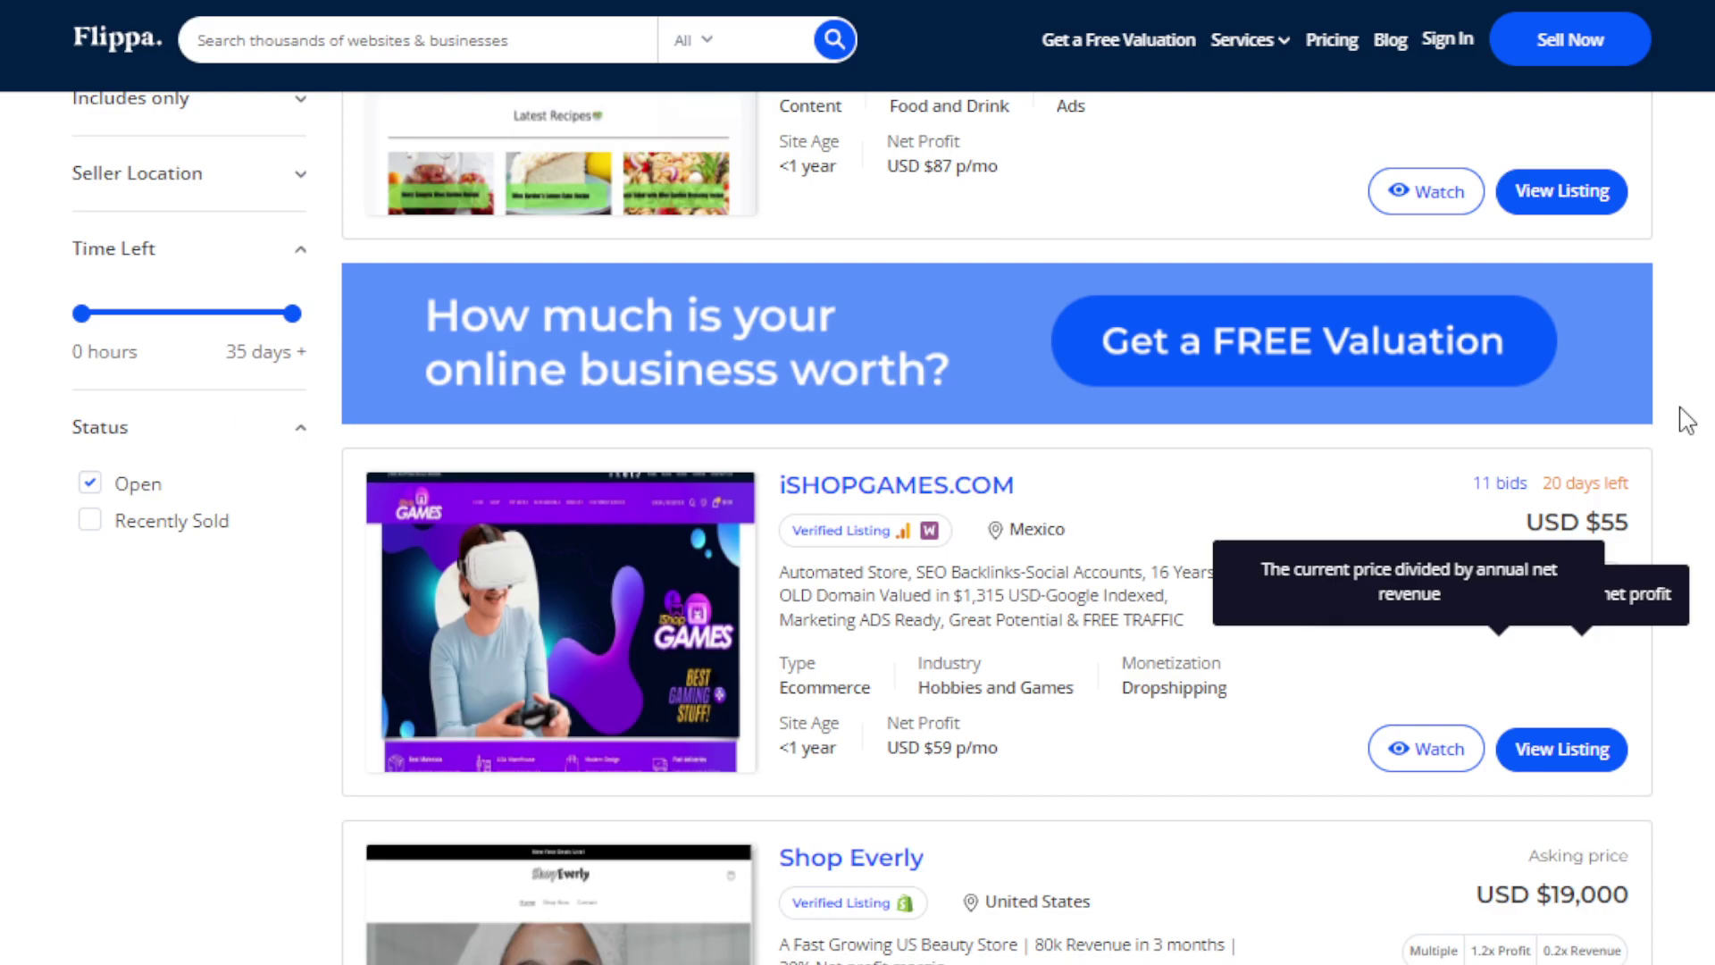
pyautogui.scroll(-5, 1687, 419)
pyautogui.scroll(-5, 1686, 419)
pyautogui.scroll(-6, 1686, 420)
pyautogui.scroll(-6, 1686, 420)
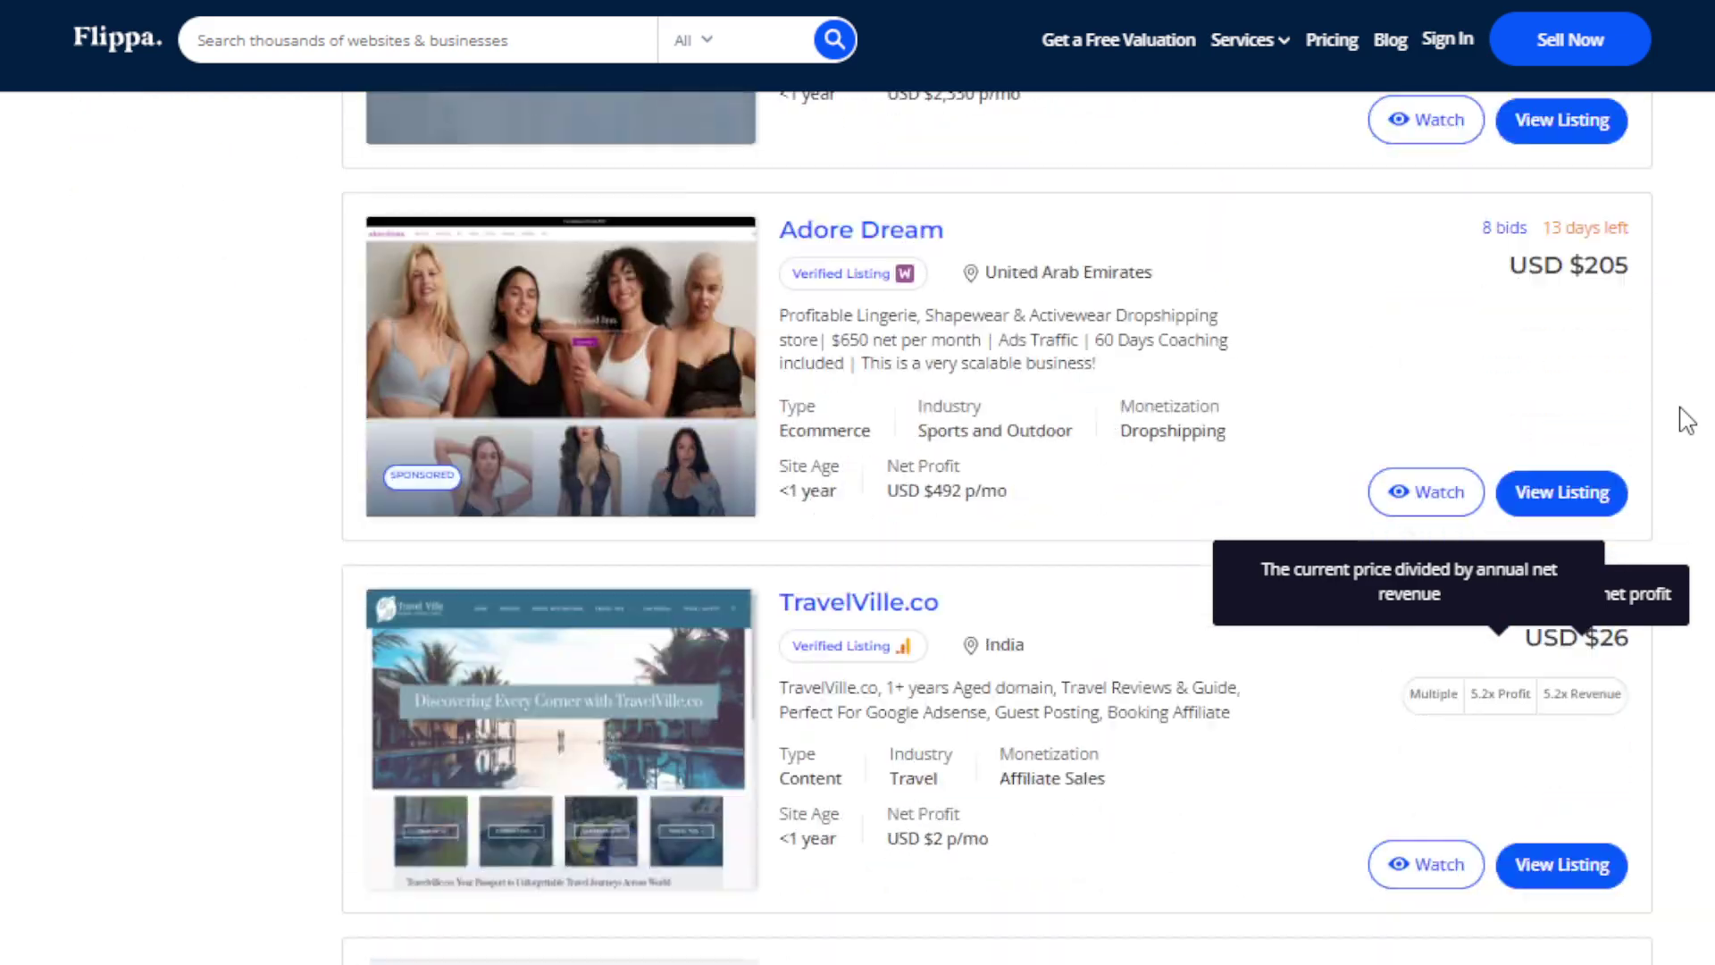
pyautogui.scroll(12, 1686, 420)
pyautogui.scroll(14, 1687, 420)
pyautogui.scroll(14, 1686, 419)
pyautogui.scroll(3, 1687, 419)
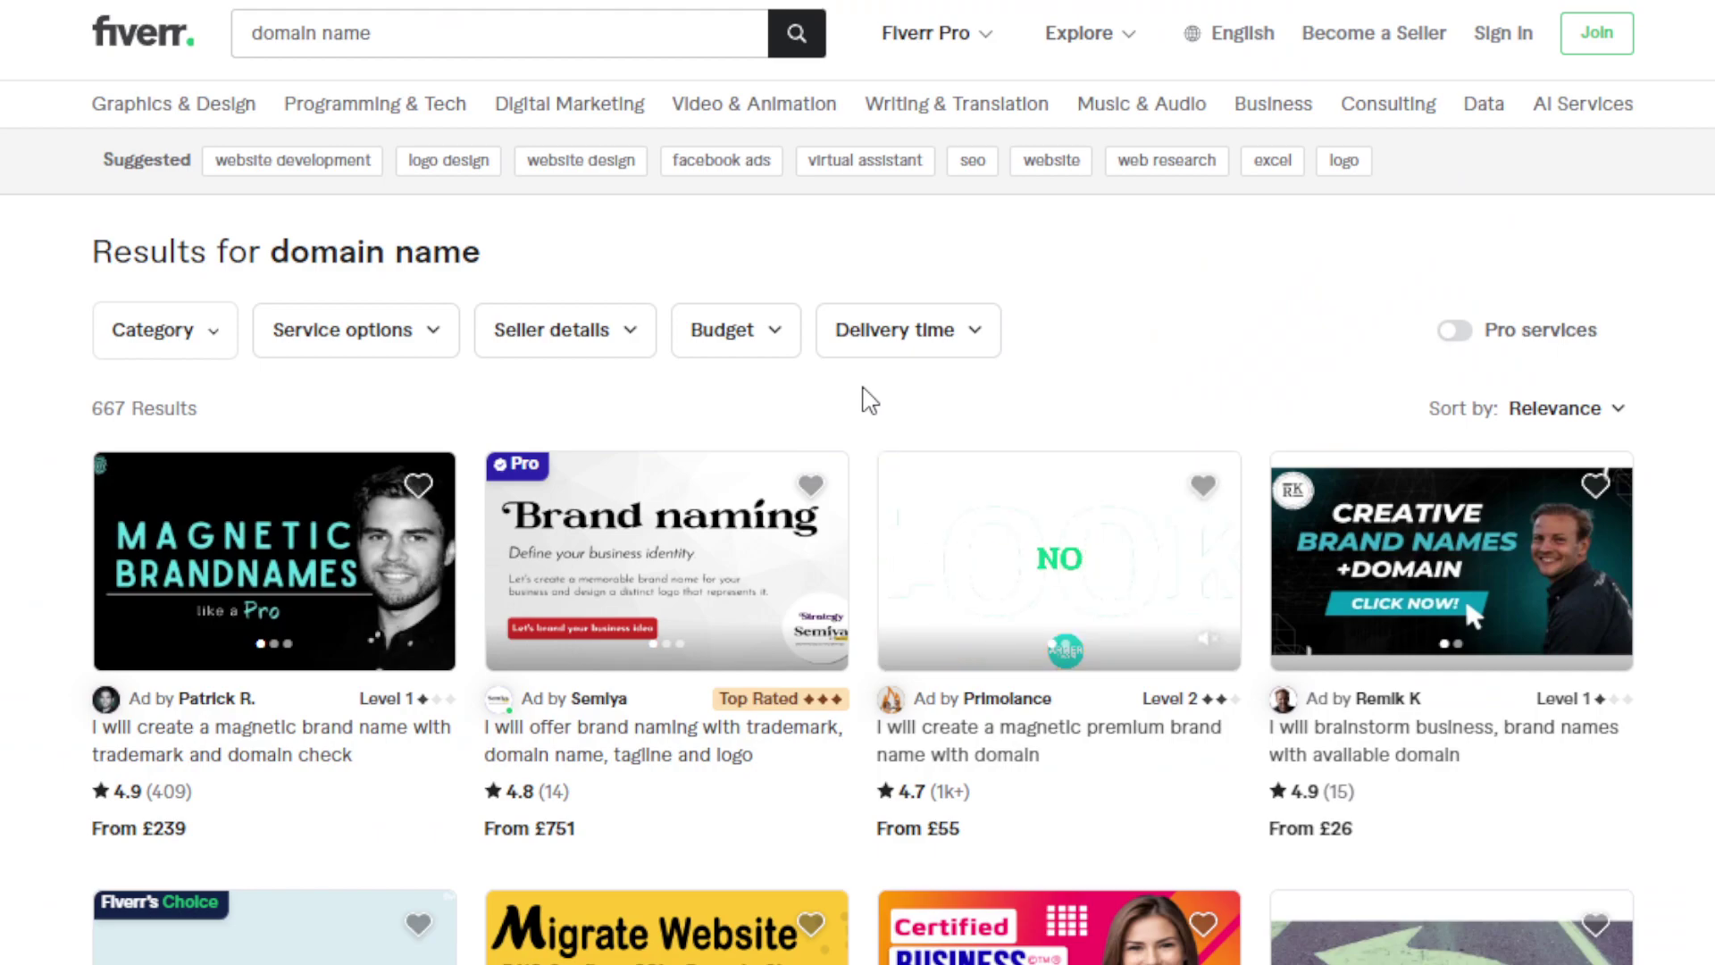
pyautogui.scroll(-2, 864, 396)
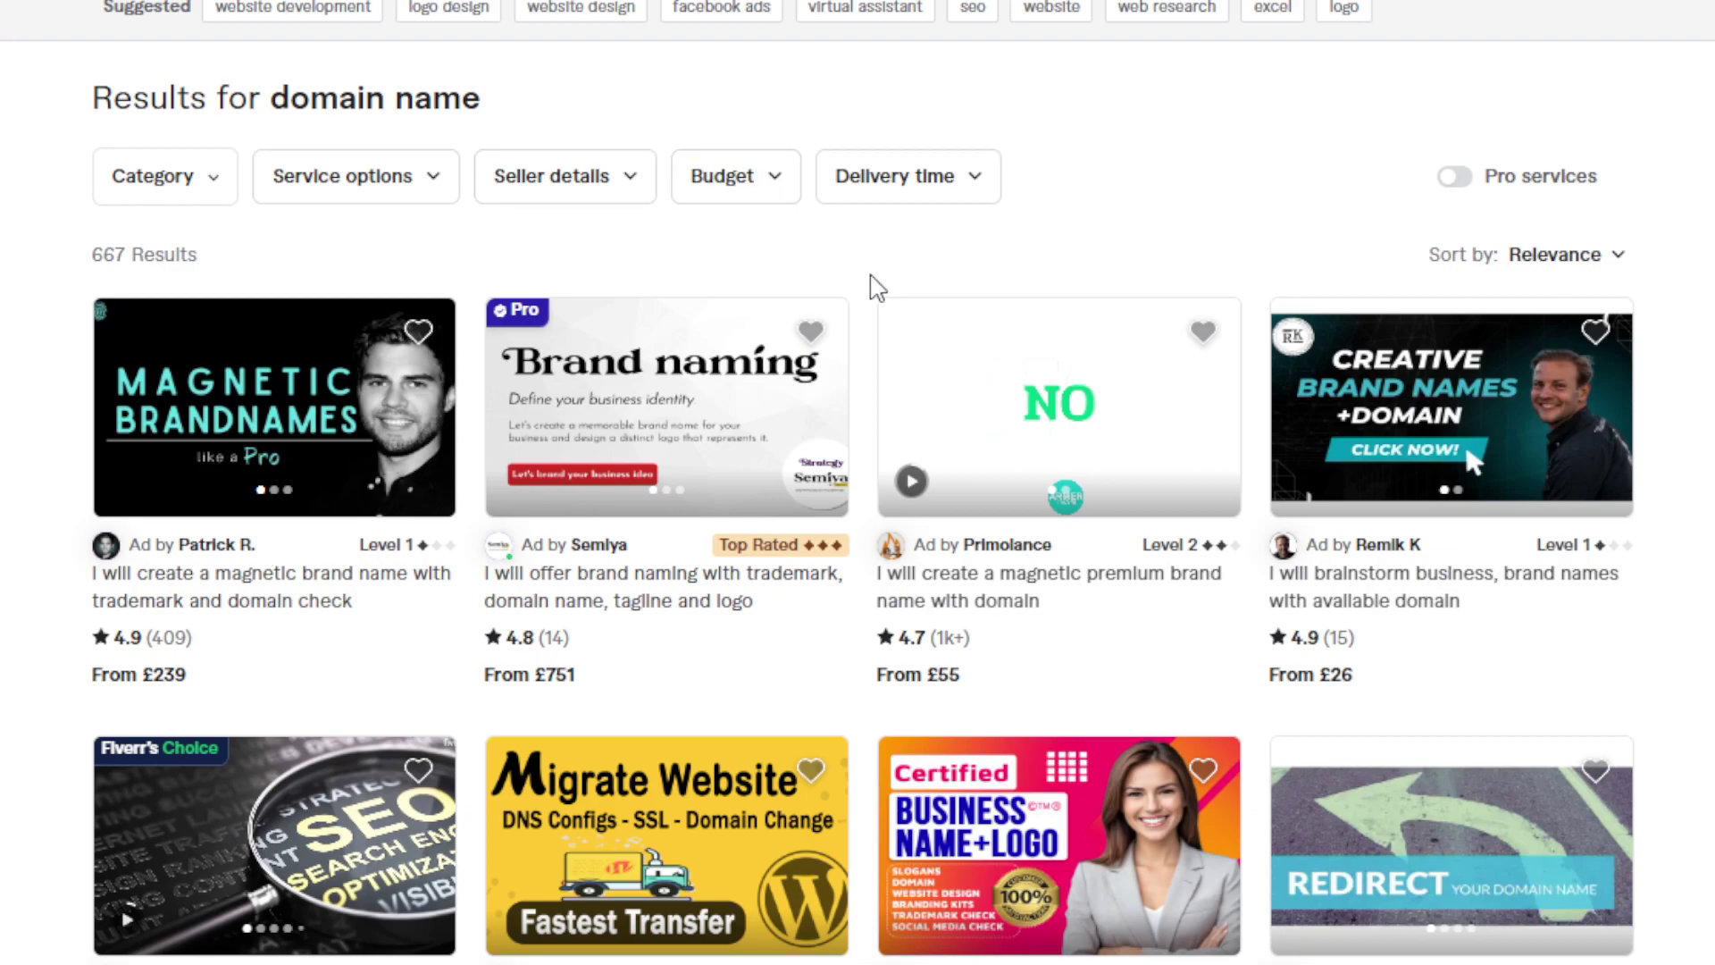
pyautogui.scroll(-2, 877, 287)
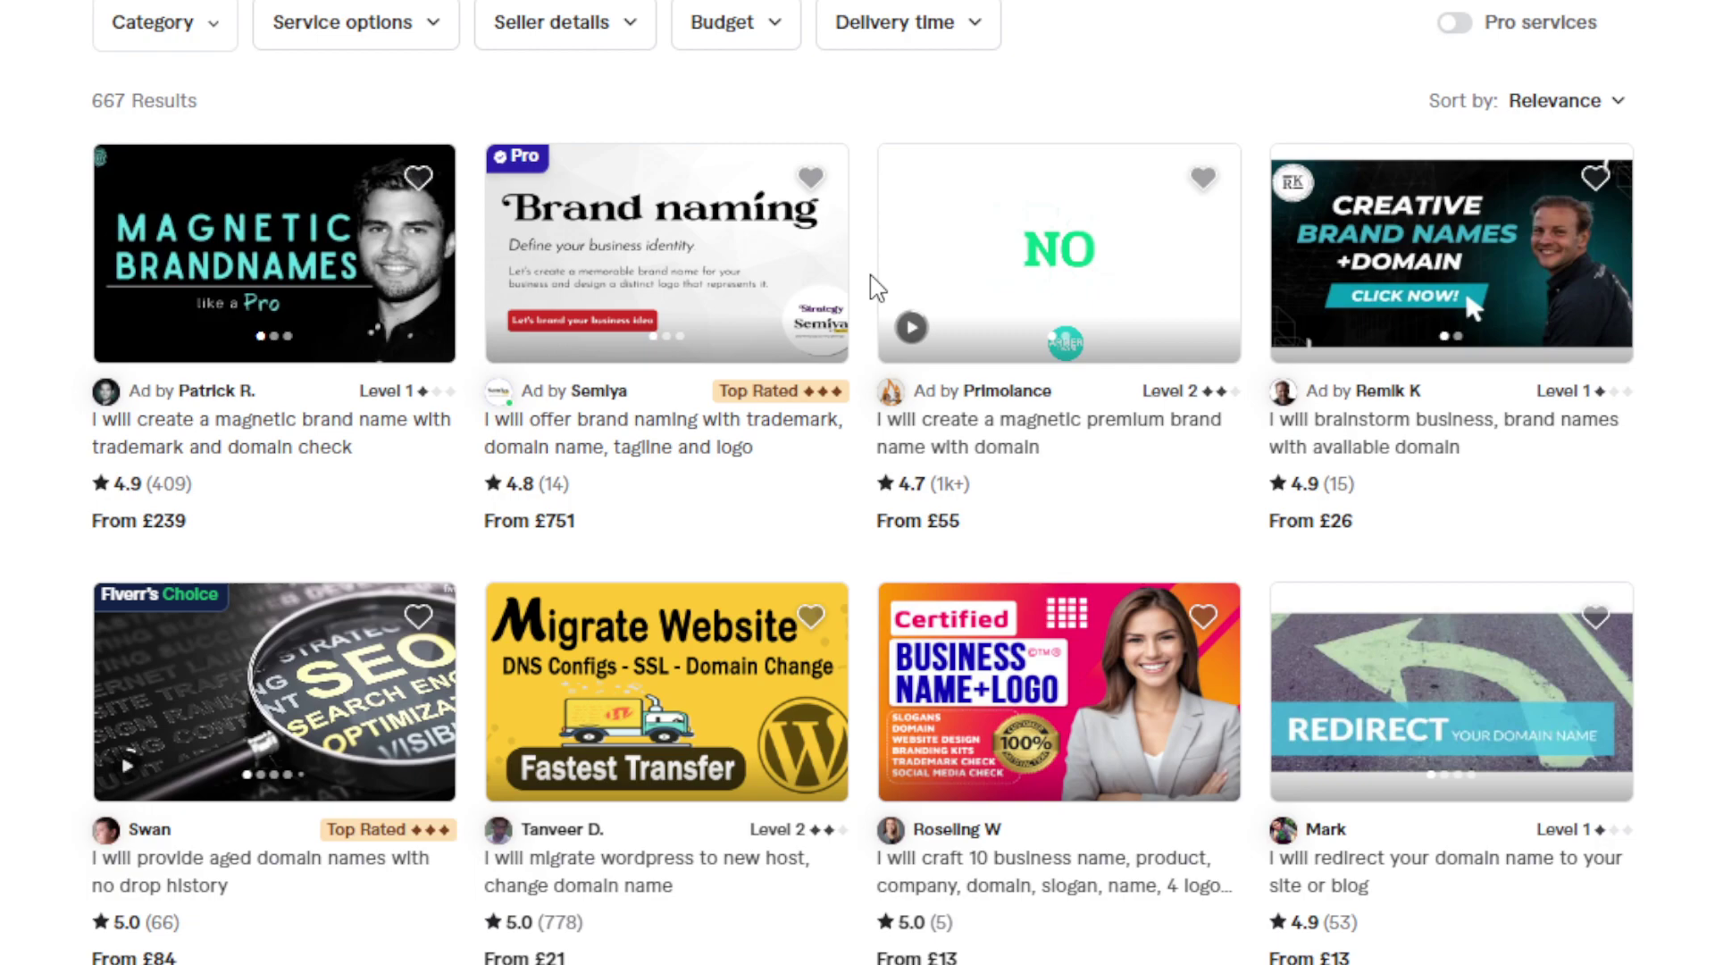
pyautogui.scroll(-2, 877, 288)
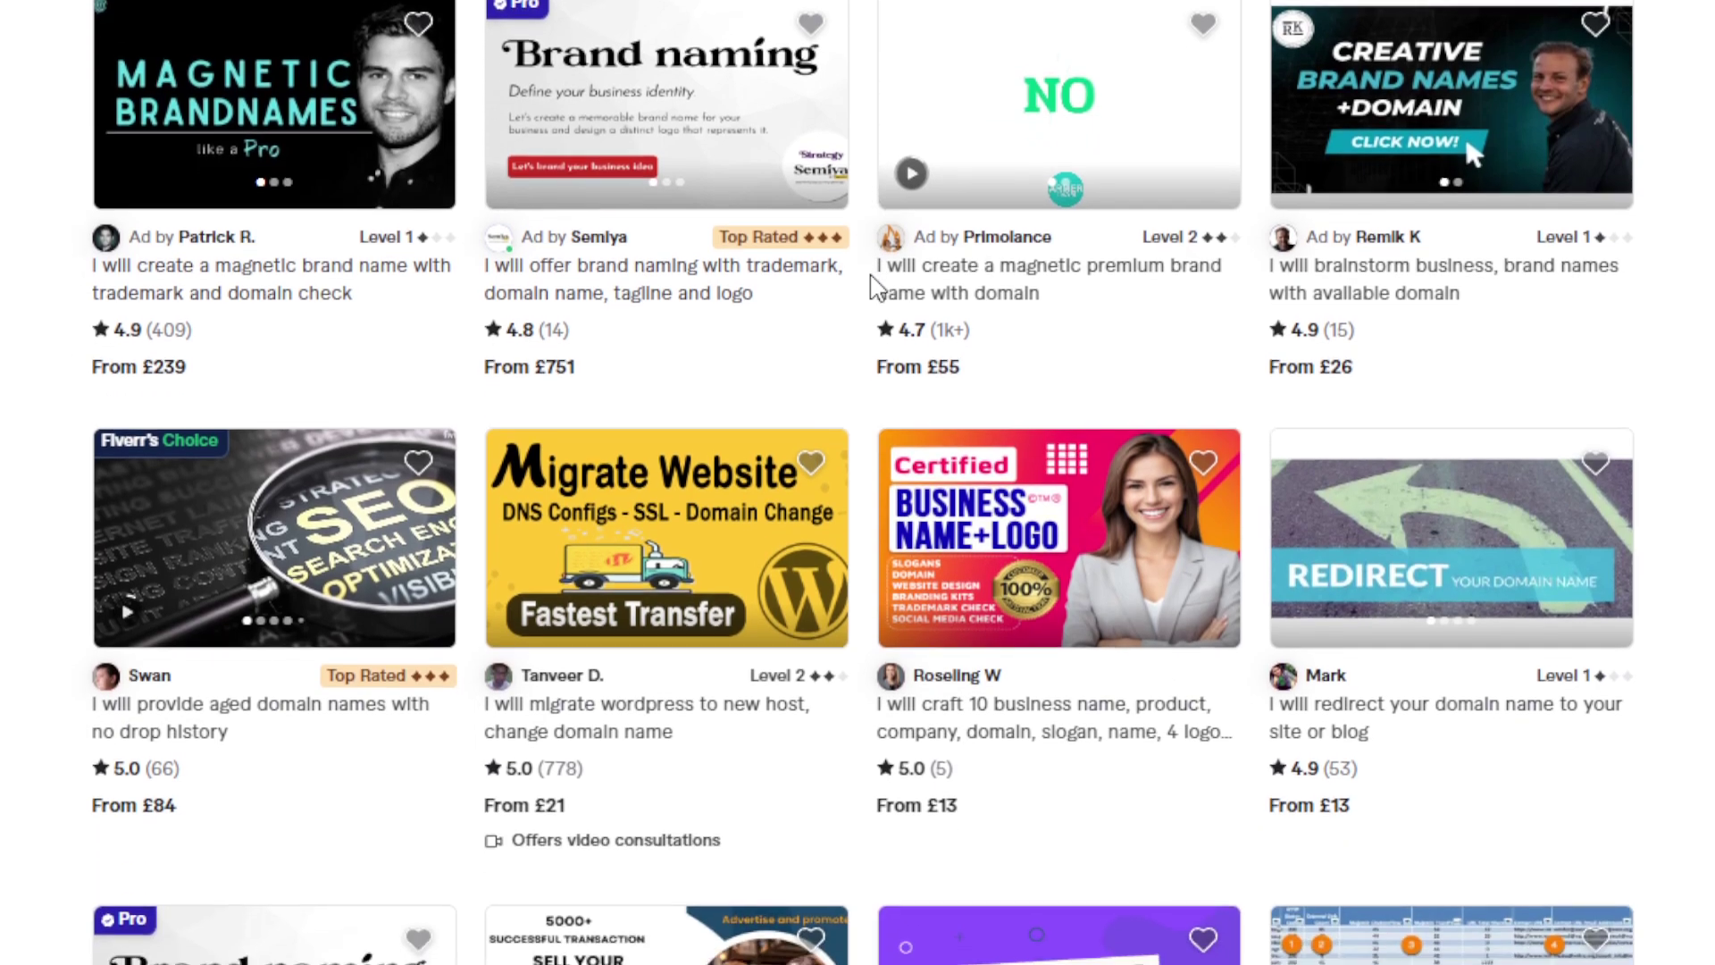
pyautogui.scroll(-3, 877, 288)
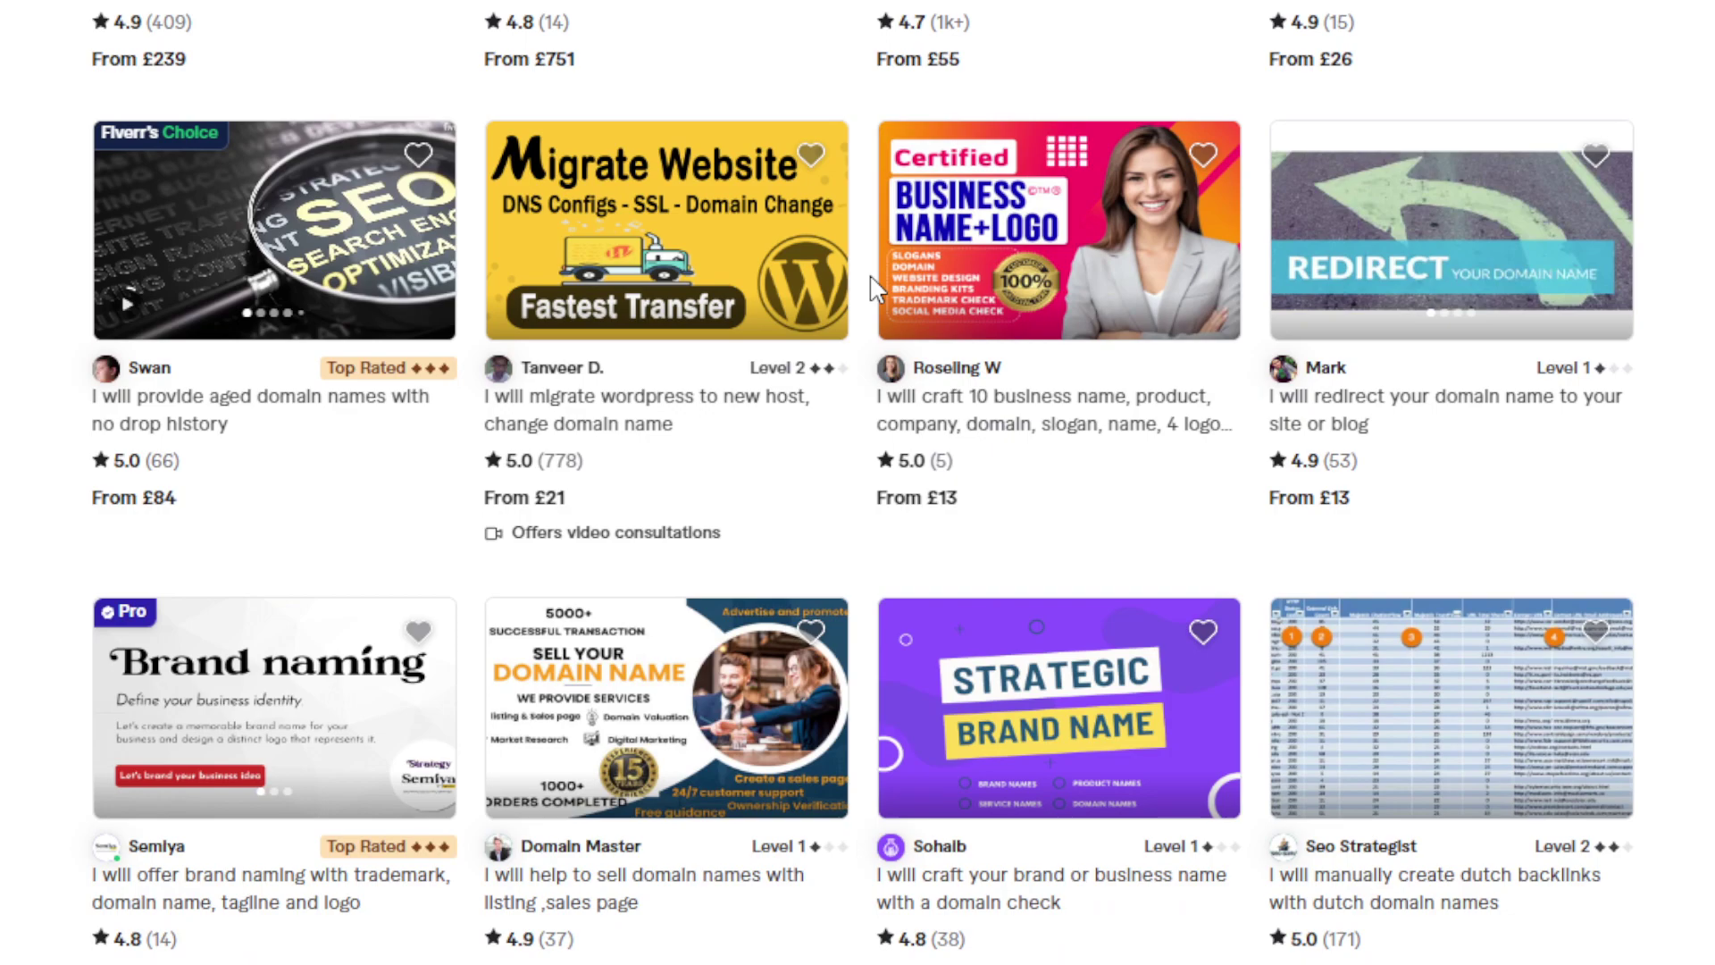
pyautogui.scroll(-2, 877, 288)
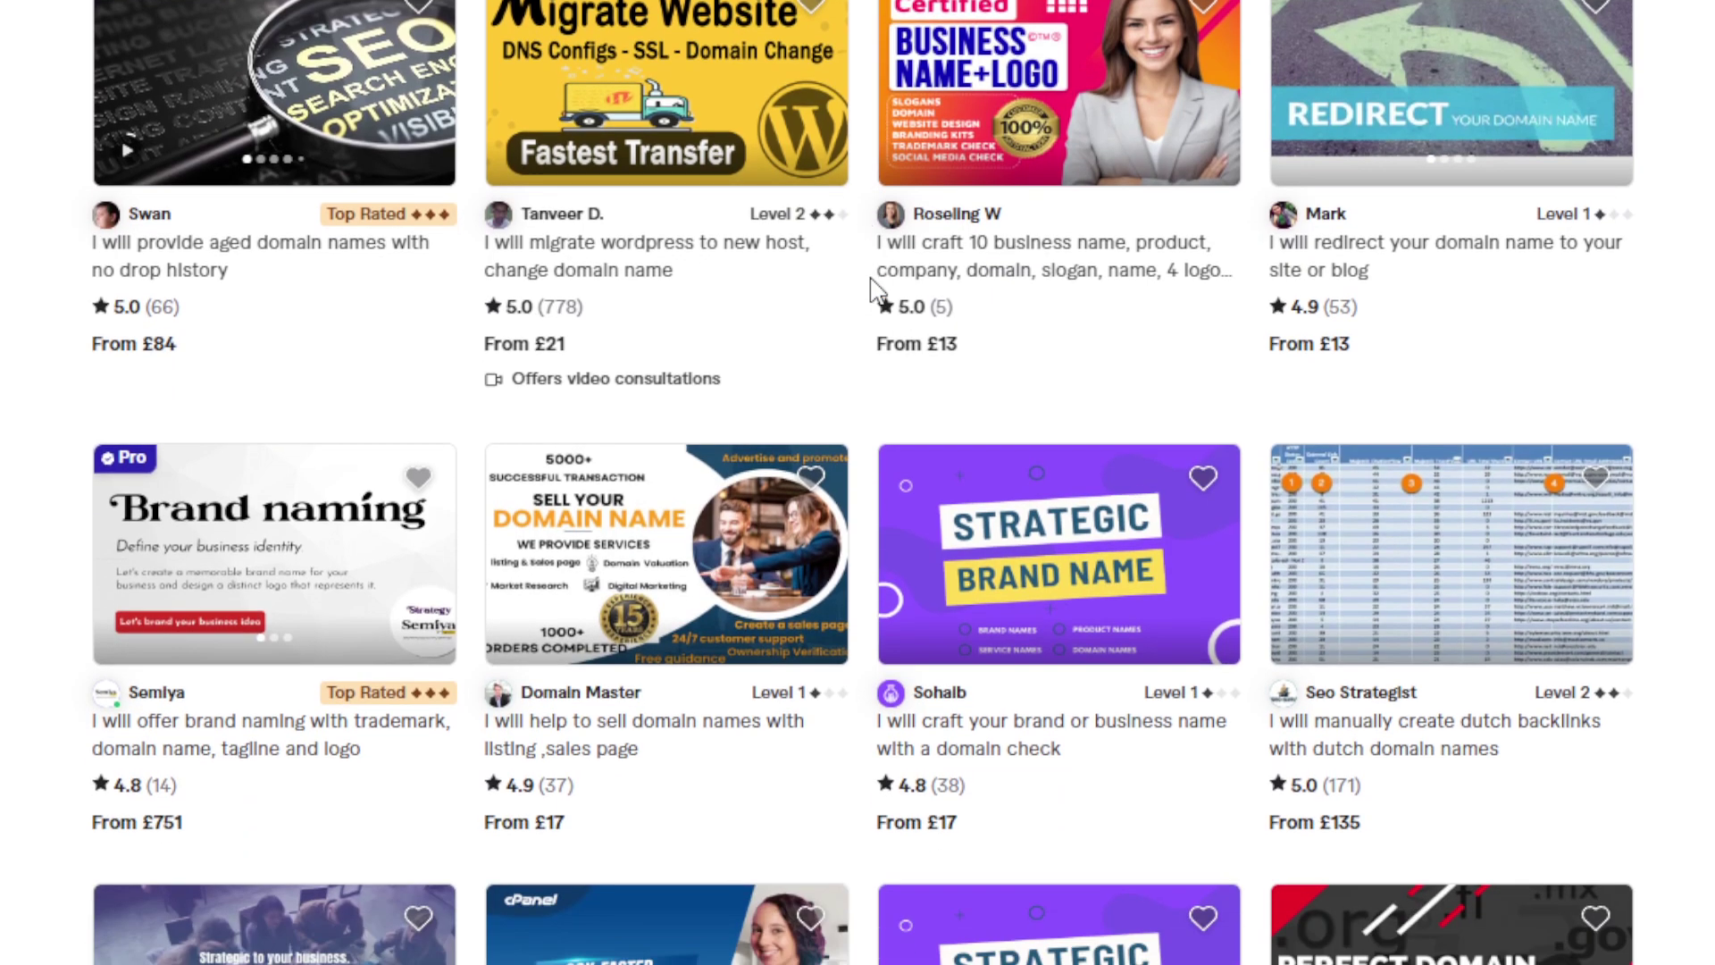
pyautogui.scroll(-1, 877, 288)
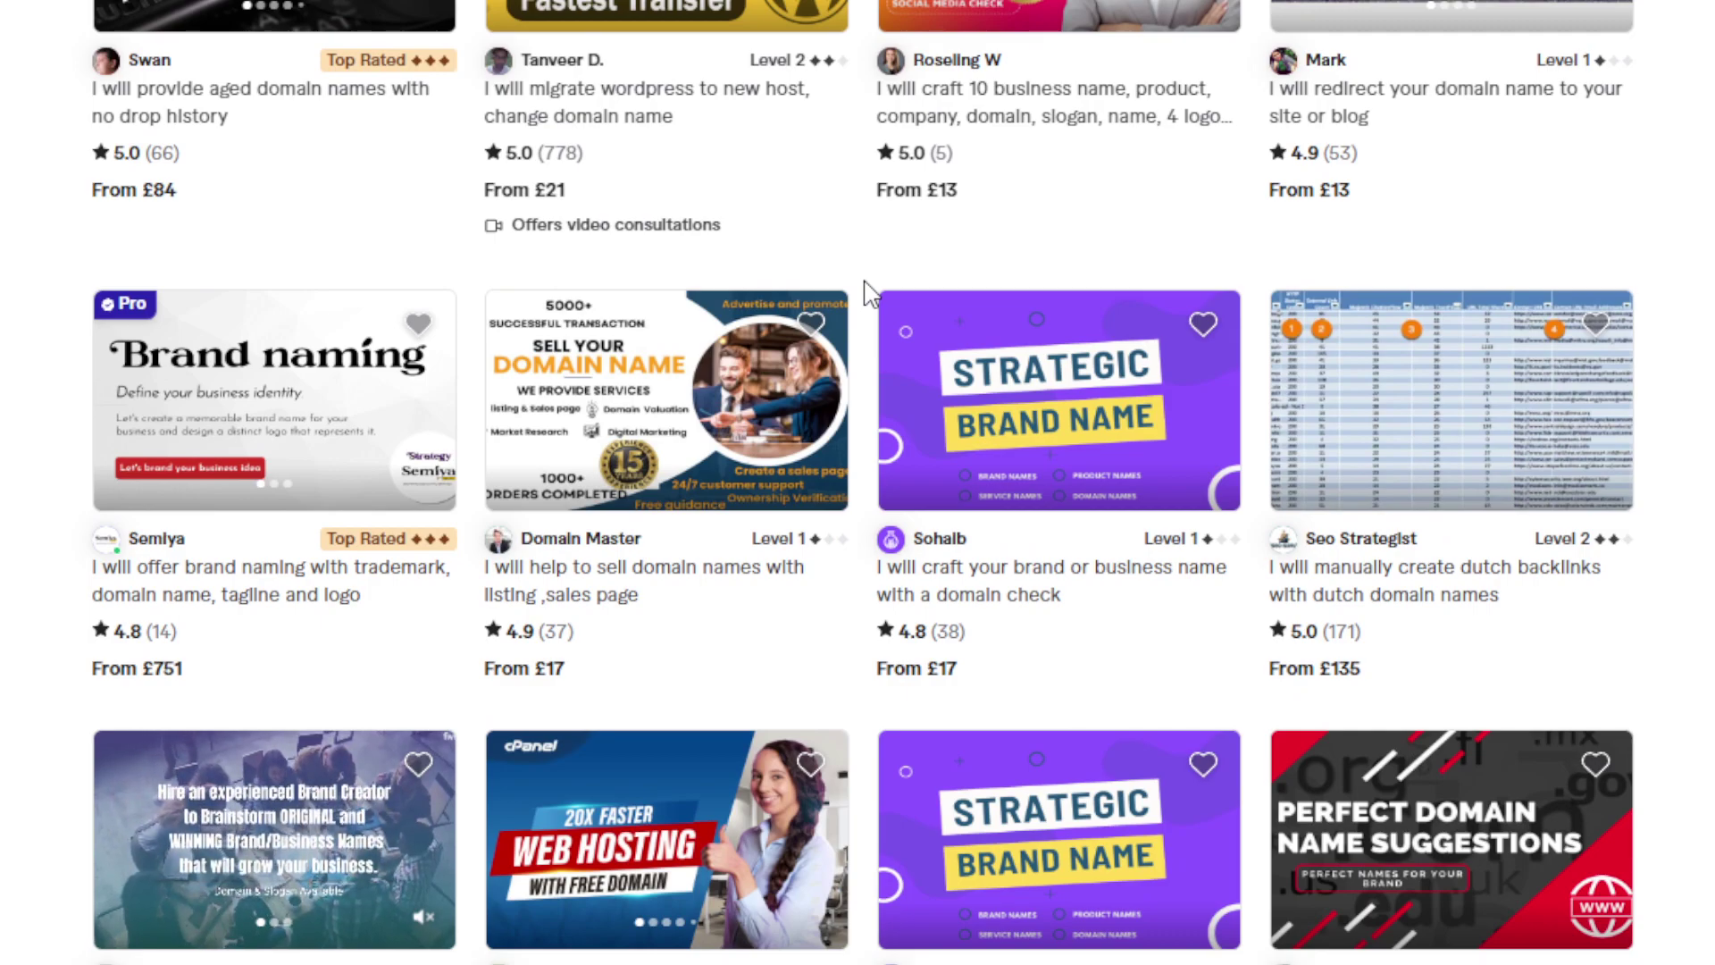
pyautogui.scroll(-1, 870, 294)
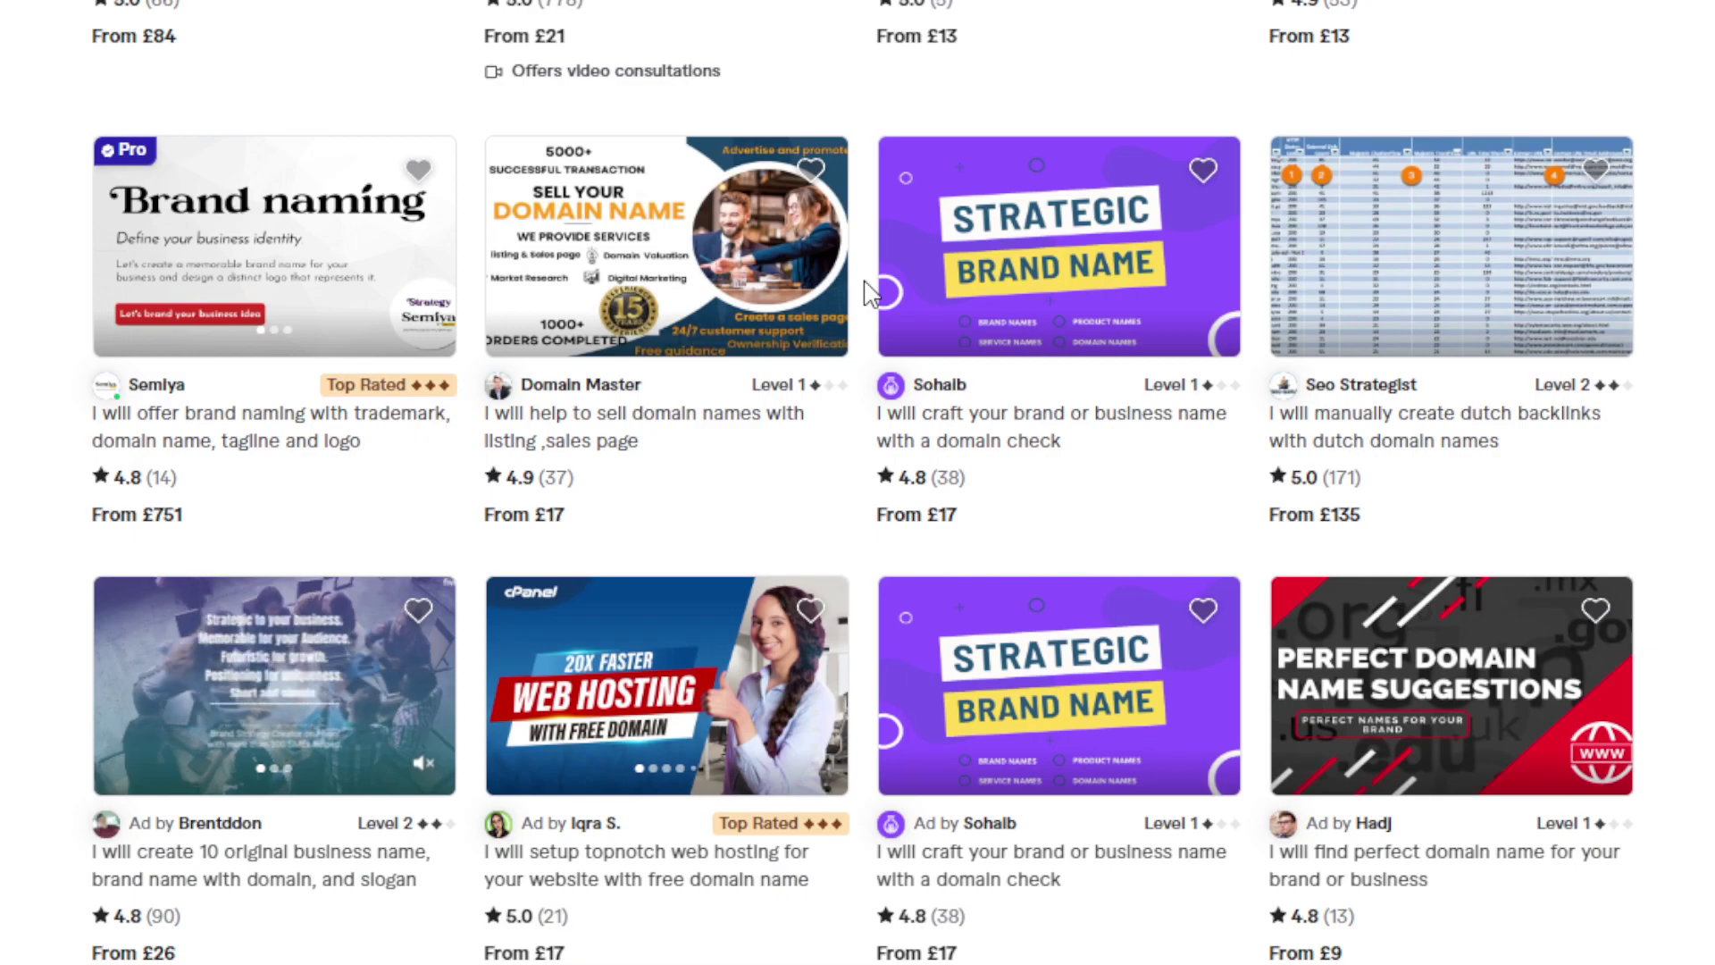
pyautogui.scroll(-1, 868, 294)
pyautogui.scroll(-1, 868, 298)
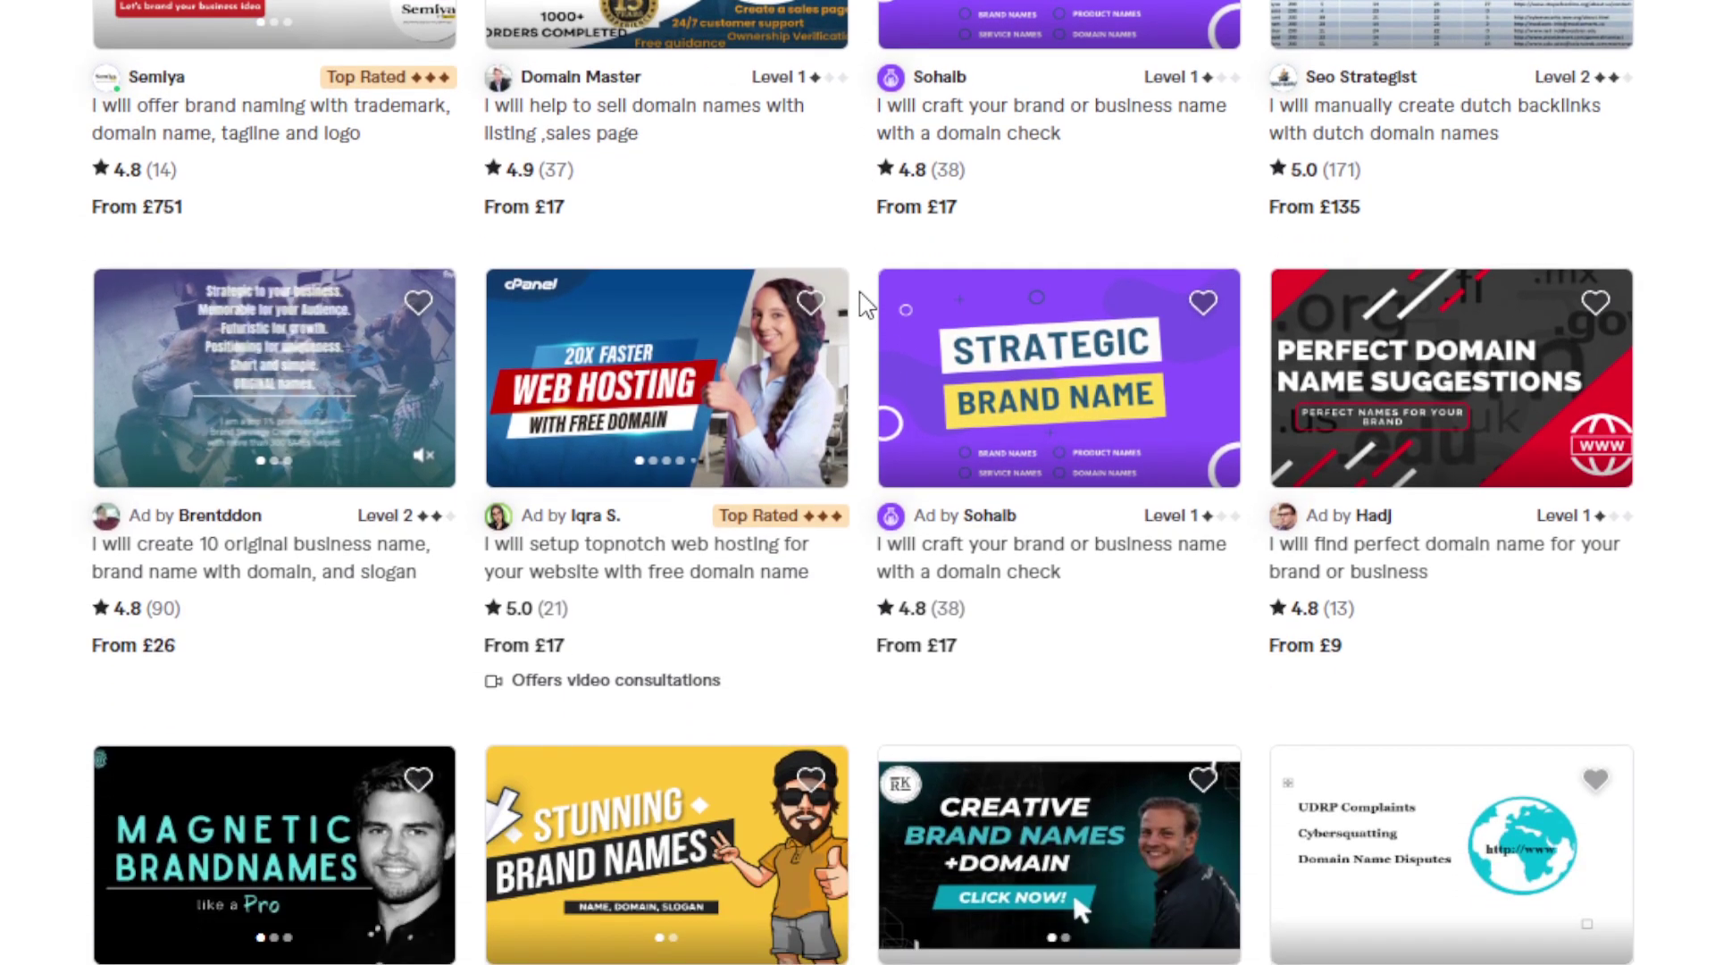
pyautogui.scroll(-1, 860, 317)
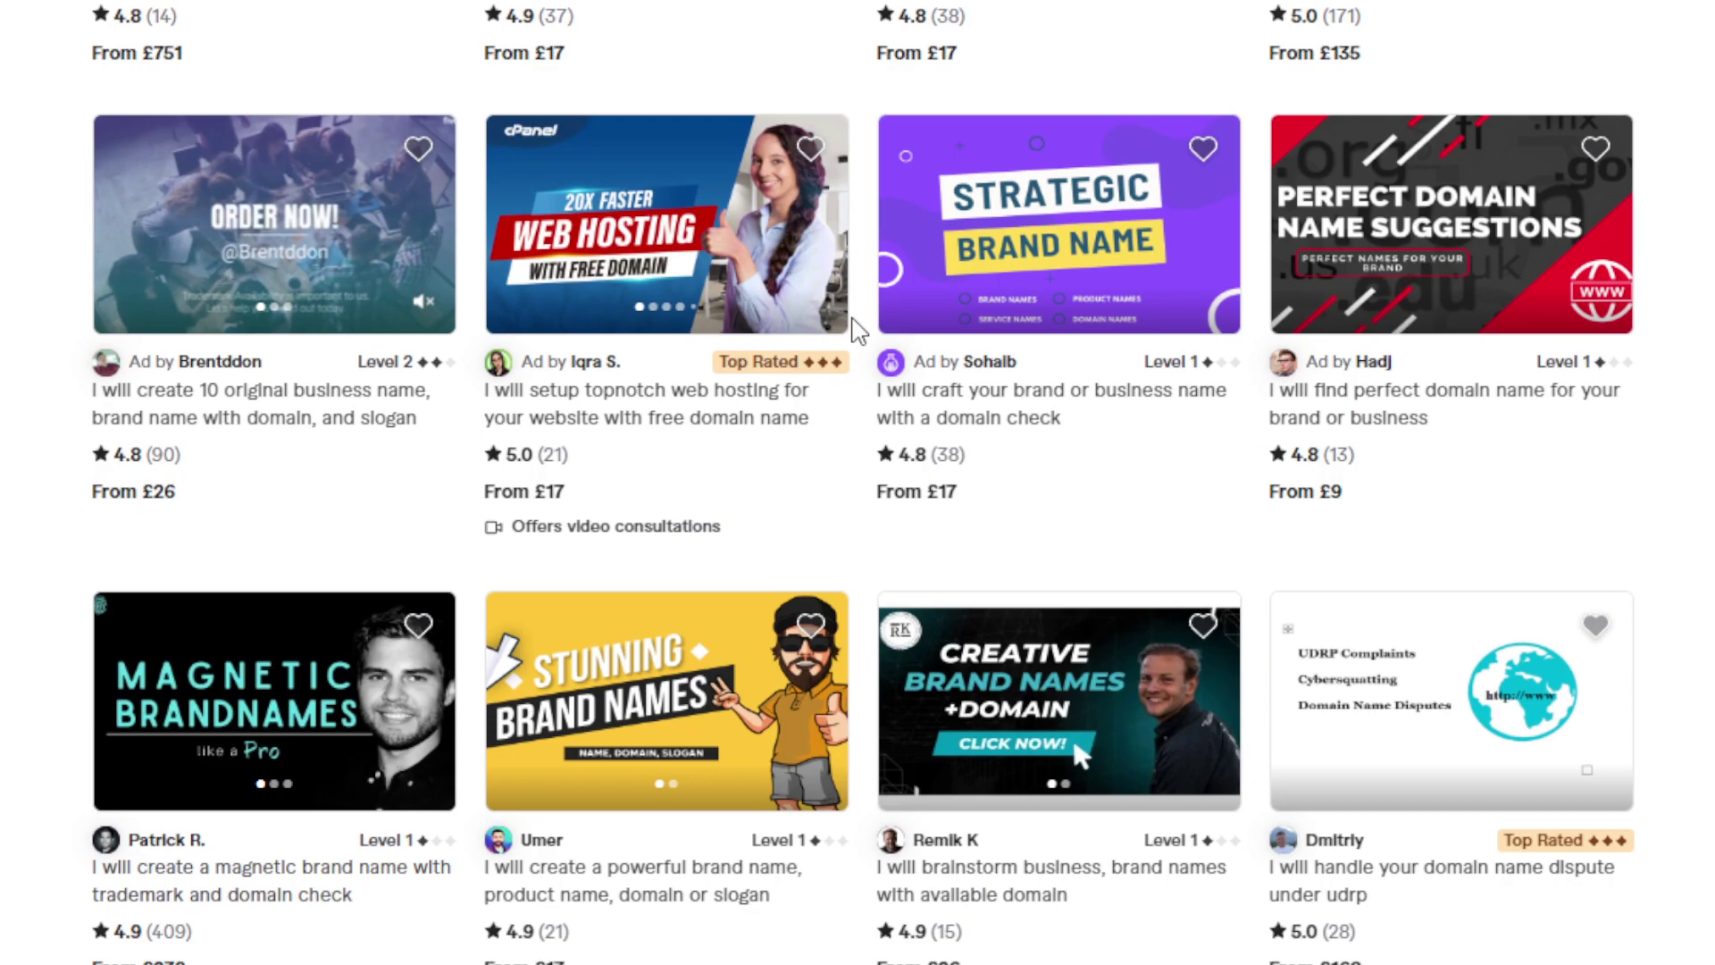
pyautogui.scroll(-2, 859, 328)
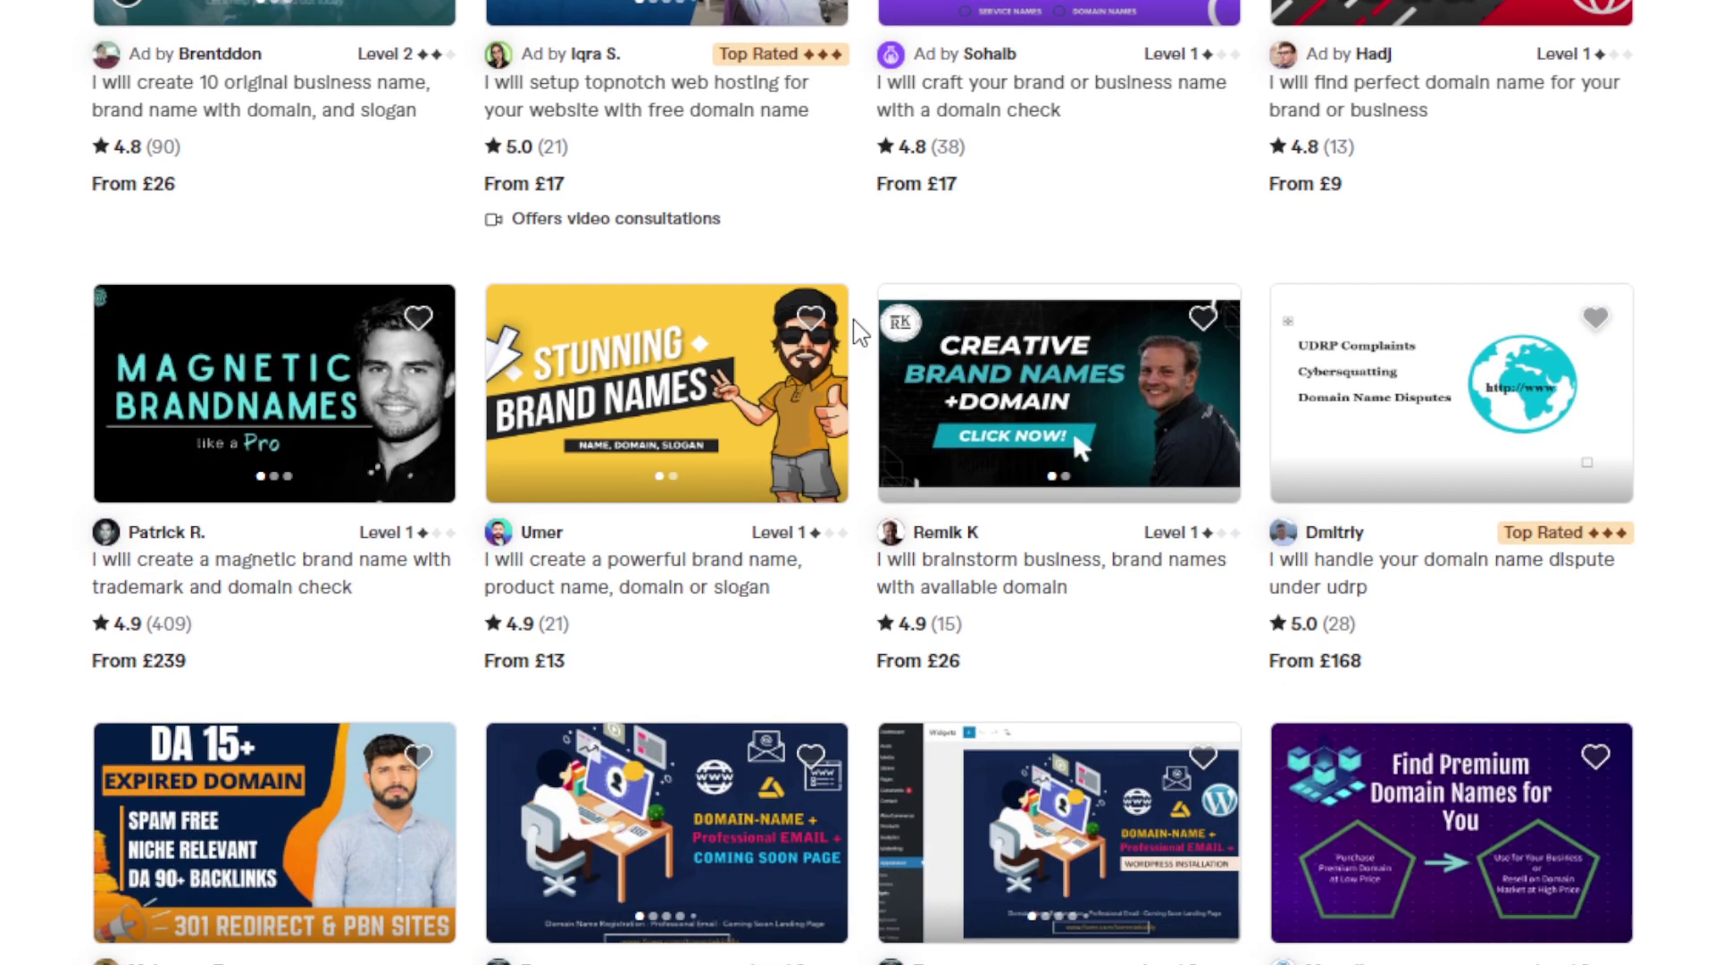
pyautogui.scroll(1, 859, 333)
pyautogui.scroll(4, 858, 333)
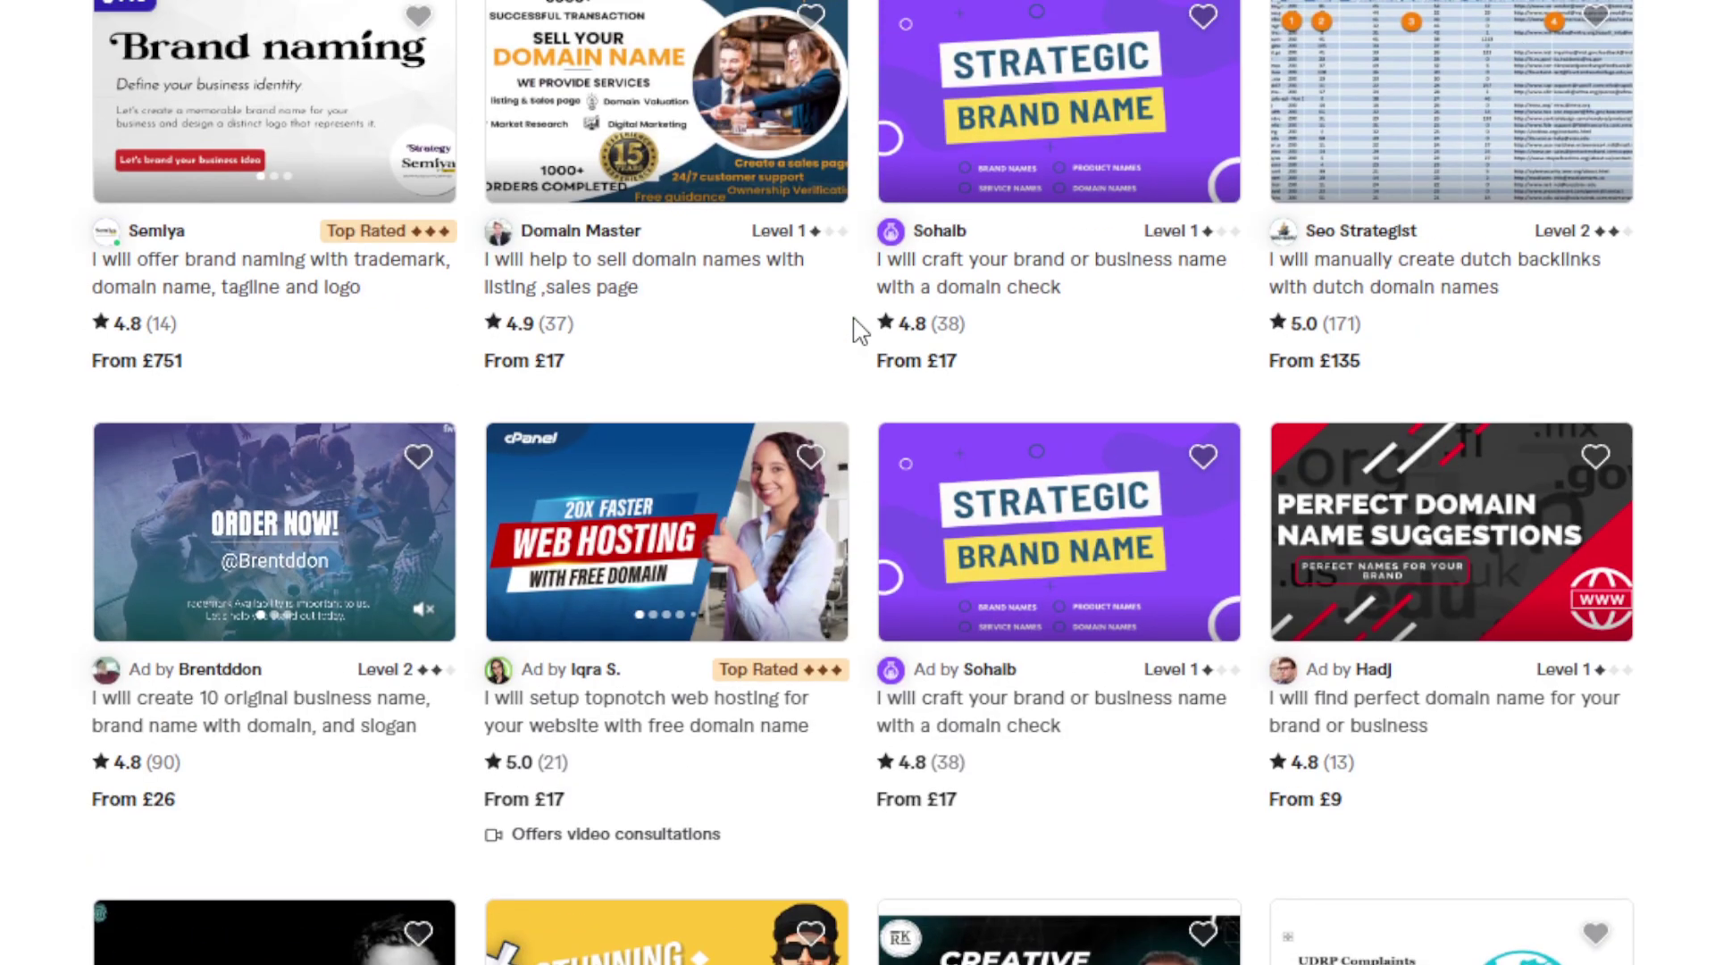
pyautogui.scroll(2, 859, 331)
pyautogui.scroll(2, 859, 331)
pyautogui.scroll(2, 859, 331)
pyautogui.scroll(3, 858, 331)
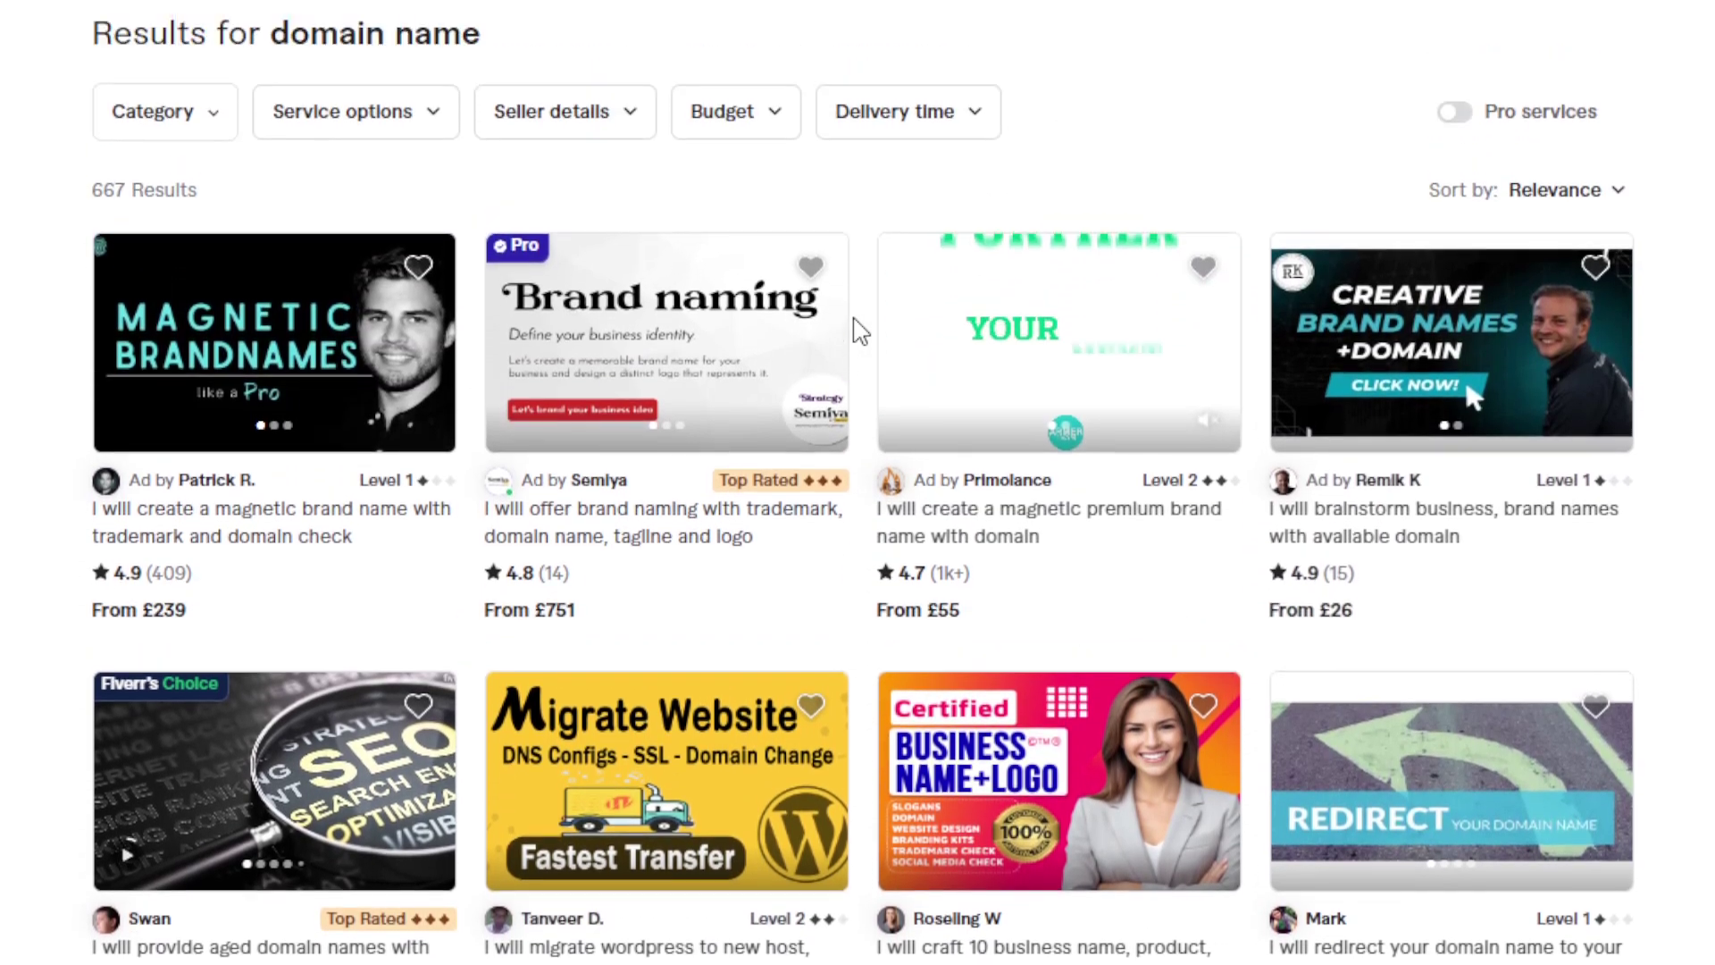
pyautogui.scroll(-2, 858, 336)
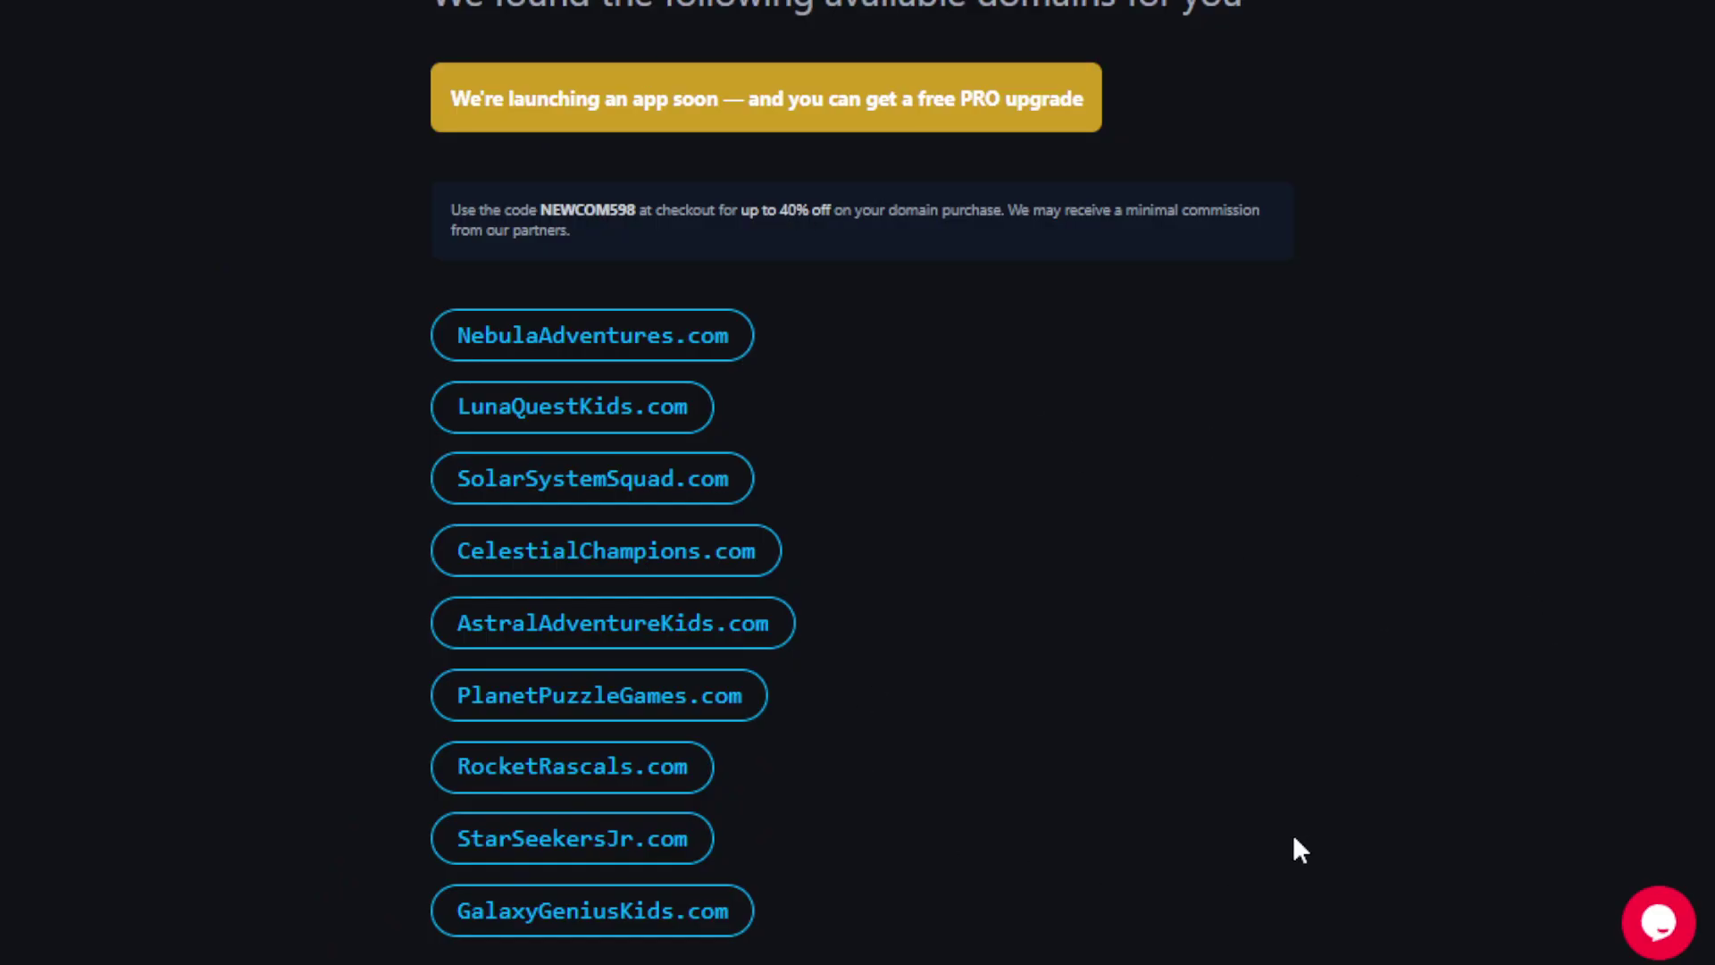
pyautogui.scroll(-1, 1311, 666)
pyautogui.scroll(-3, 1306, 654)
pyautogui.scroll(5, 1306, 654)
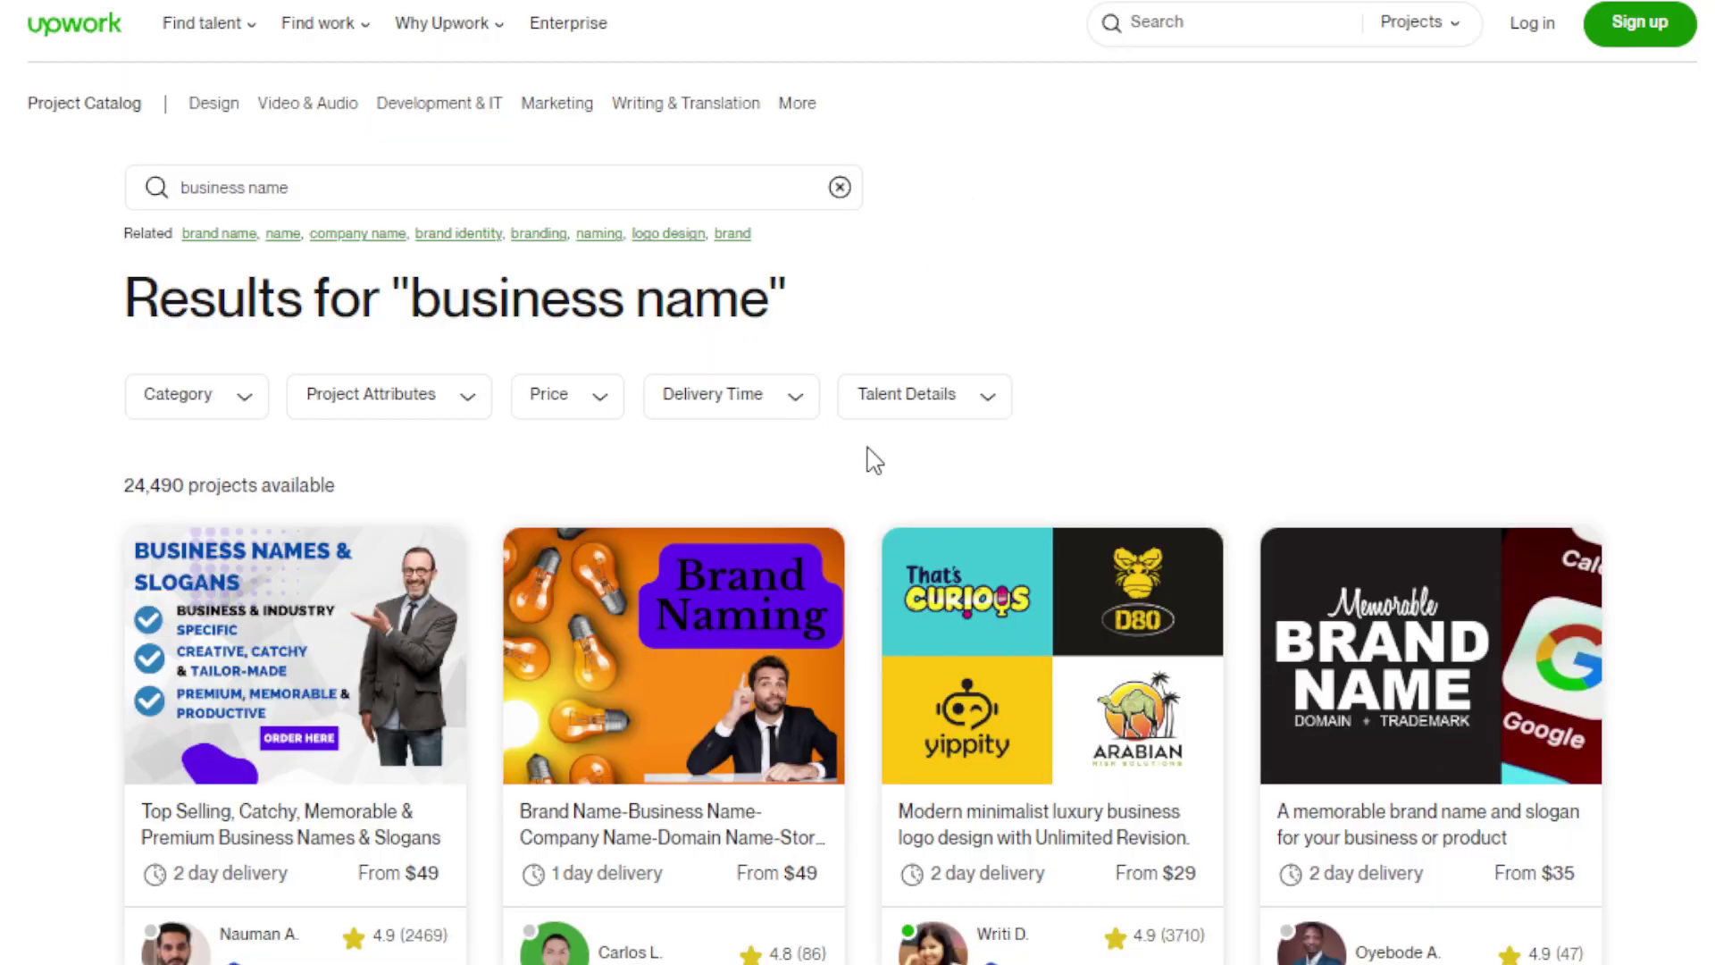
pyautogui.scroll(-2, 873, 460)
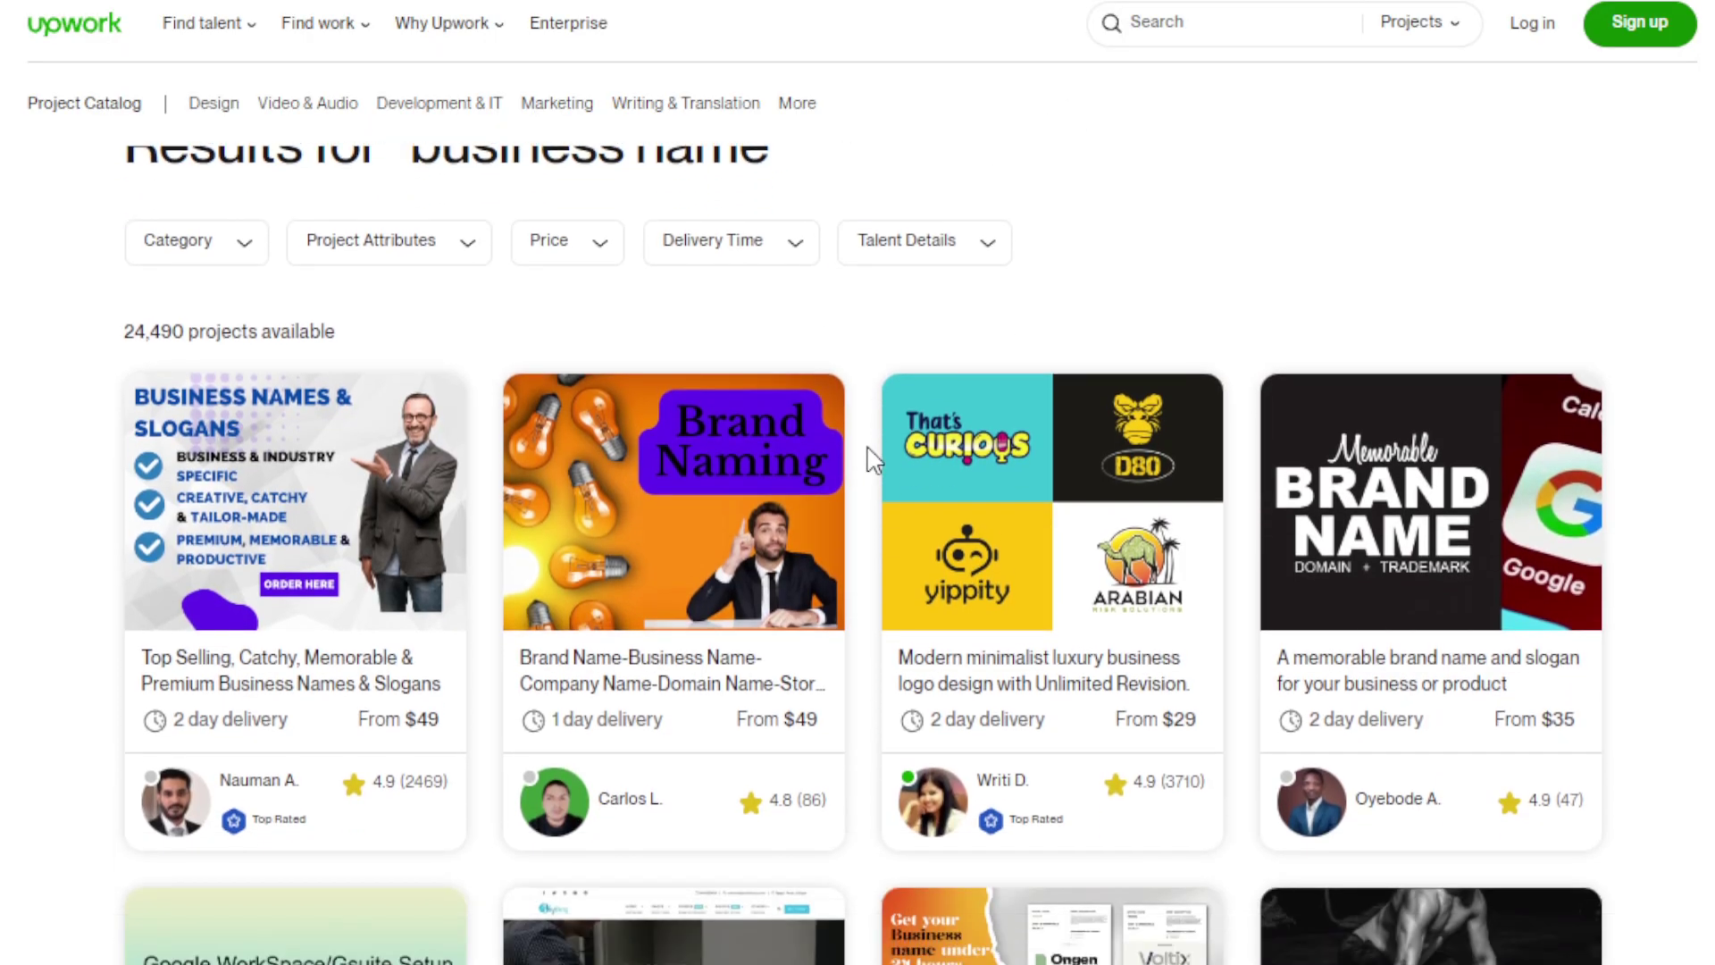
pyautogui.scroll(-4, 873, 460)
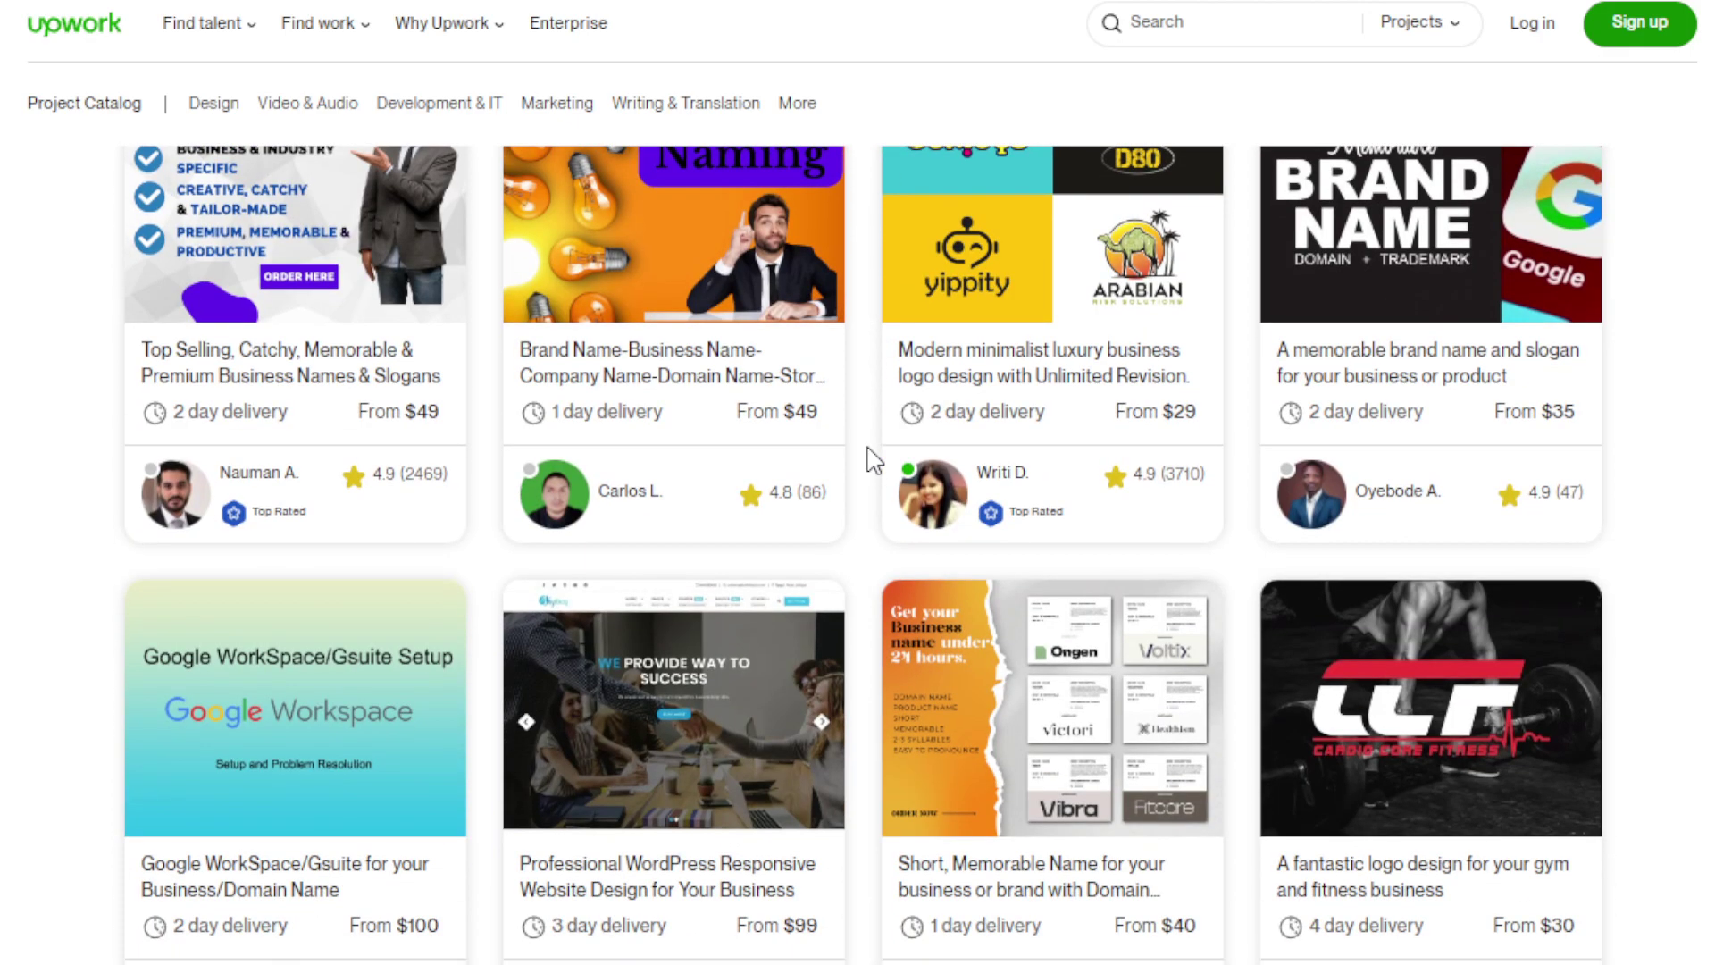
pyautogui.scroll(-2, 873, 460)
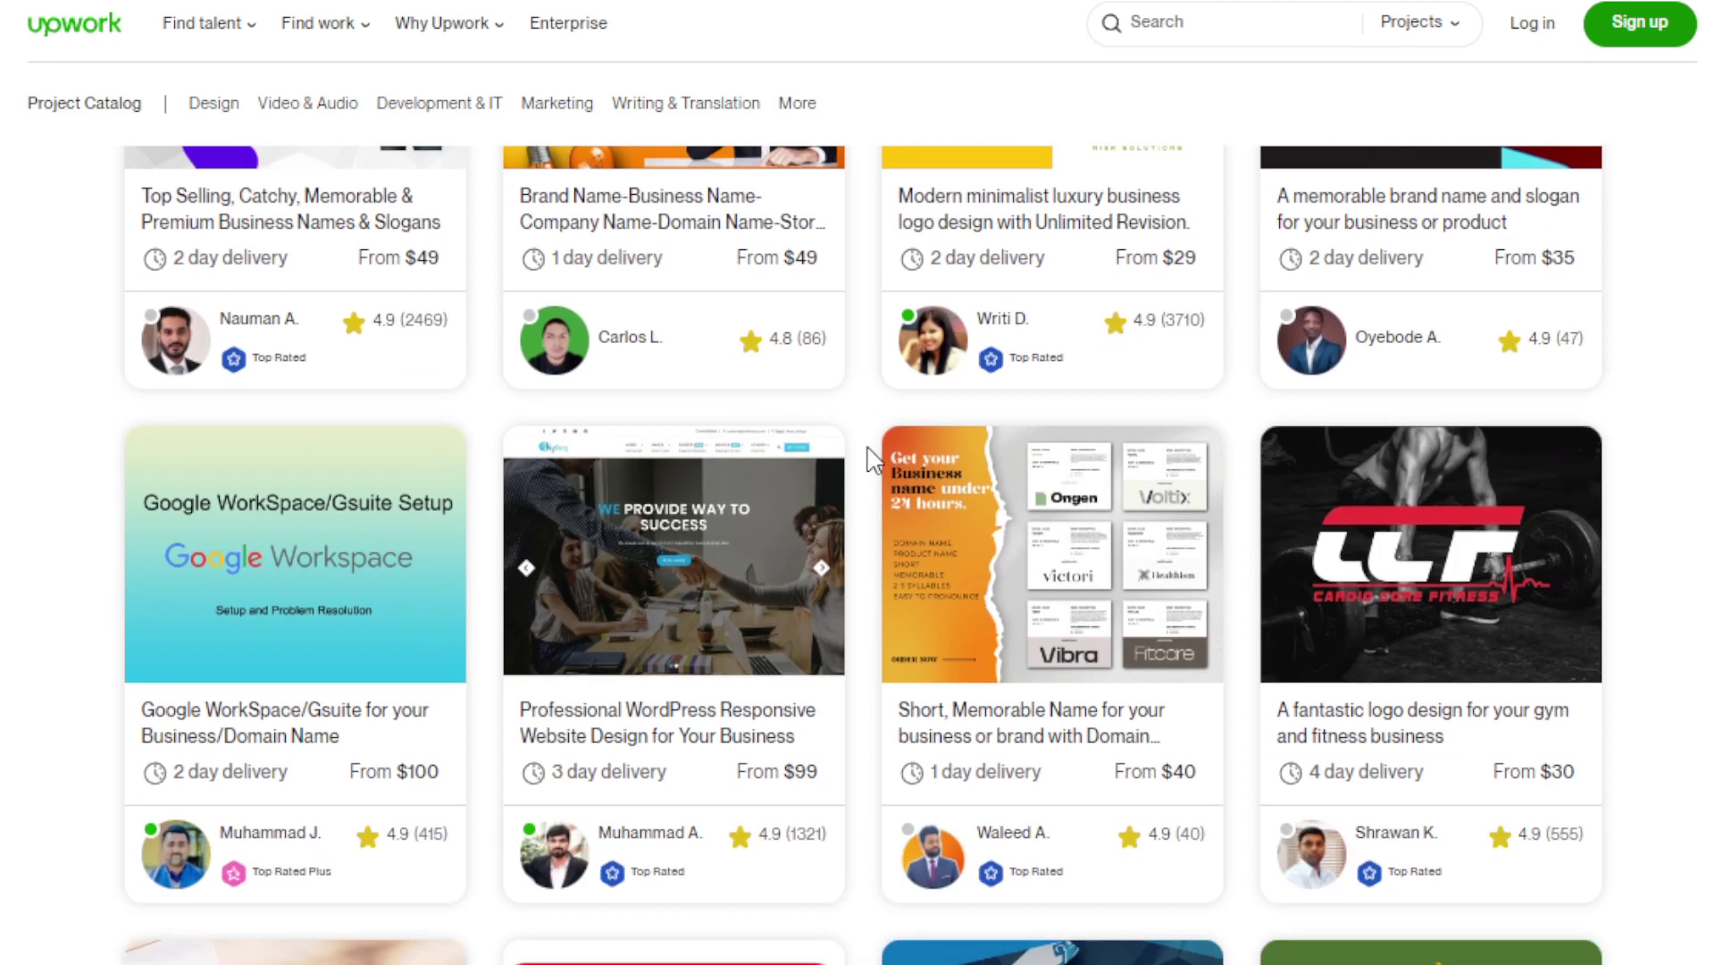
pyautogui.scroll(-4, 872, 460)
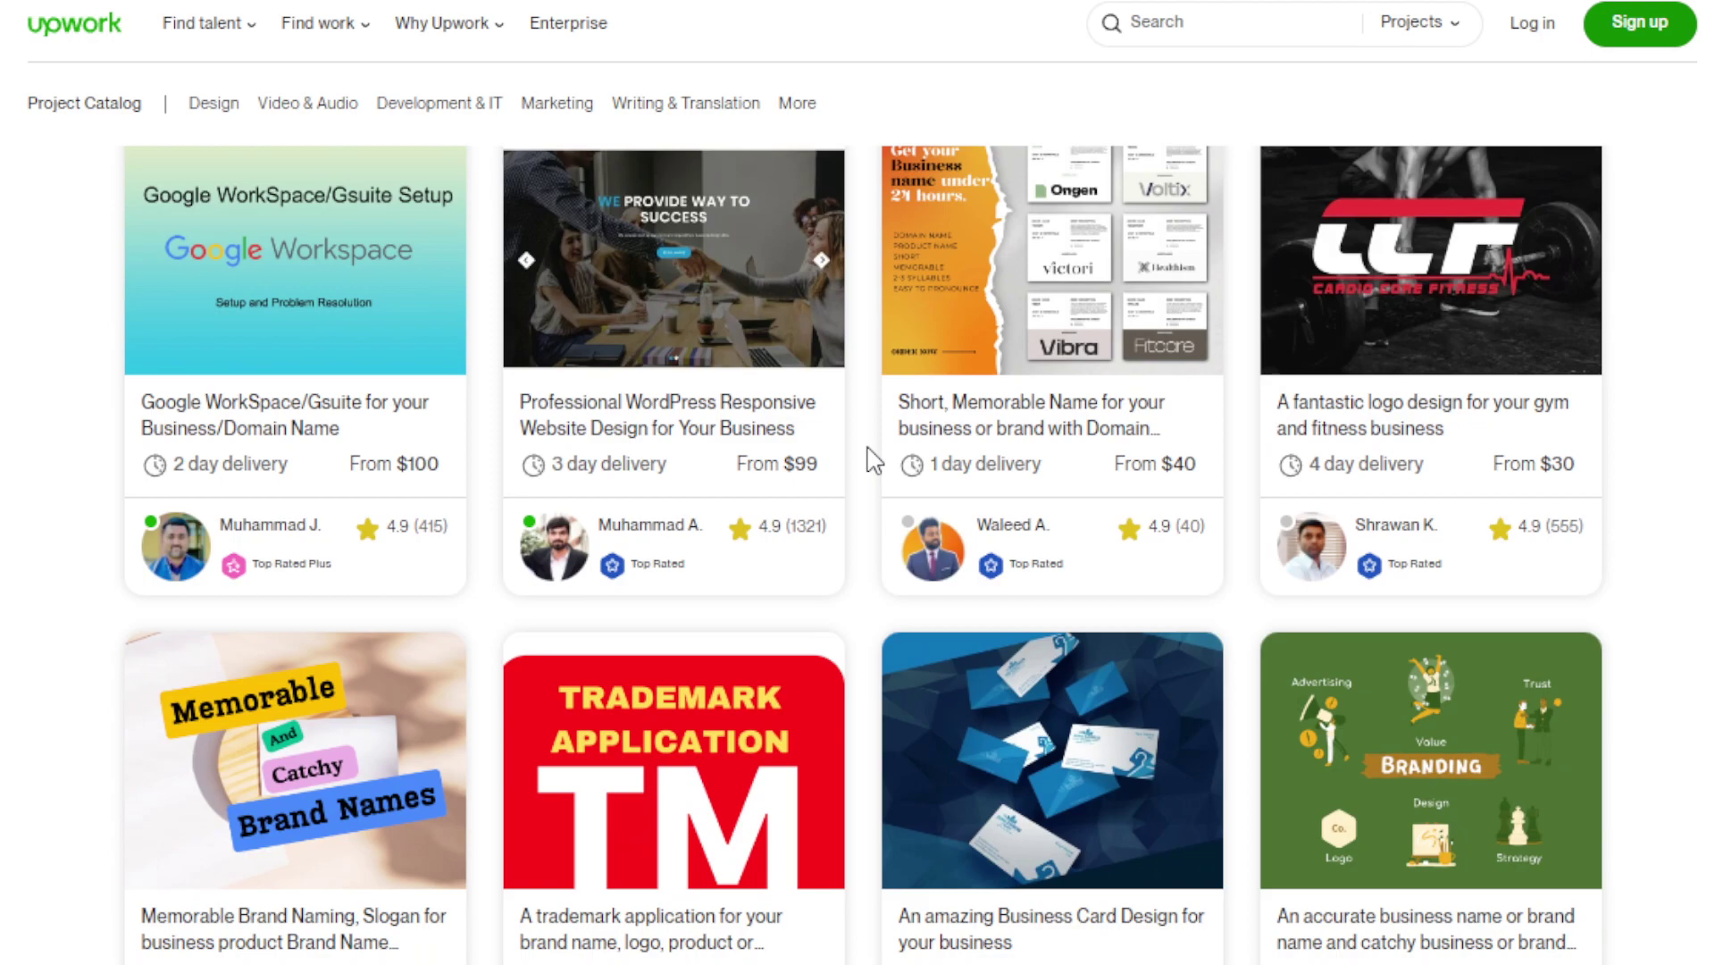
pyautogui.scroll(-4, 873, 459)
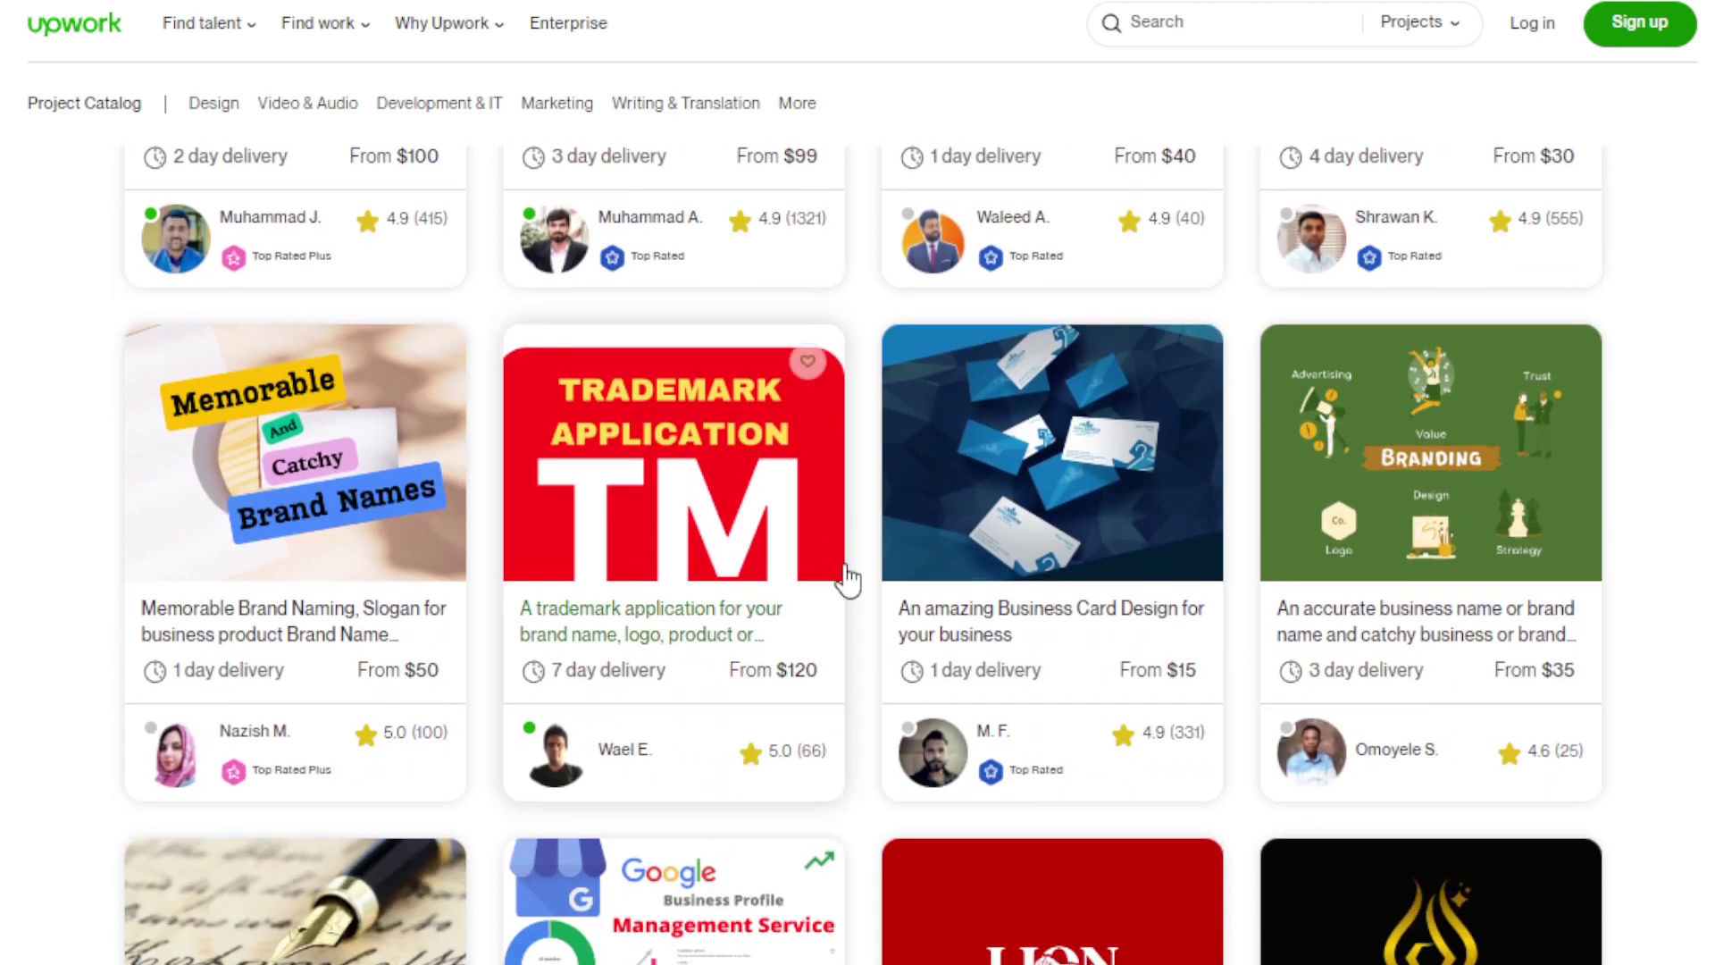
pyautogui.scroll(4, 845, 579)
pyautogui.scroll(6, 845, 579)
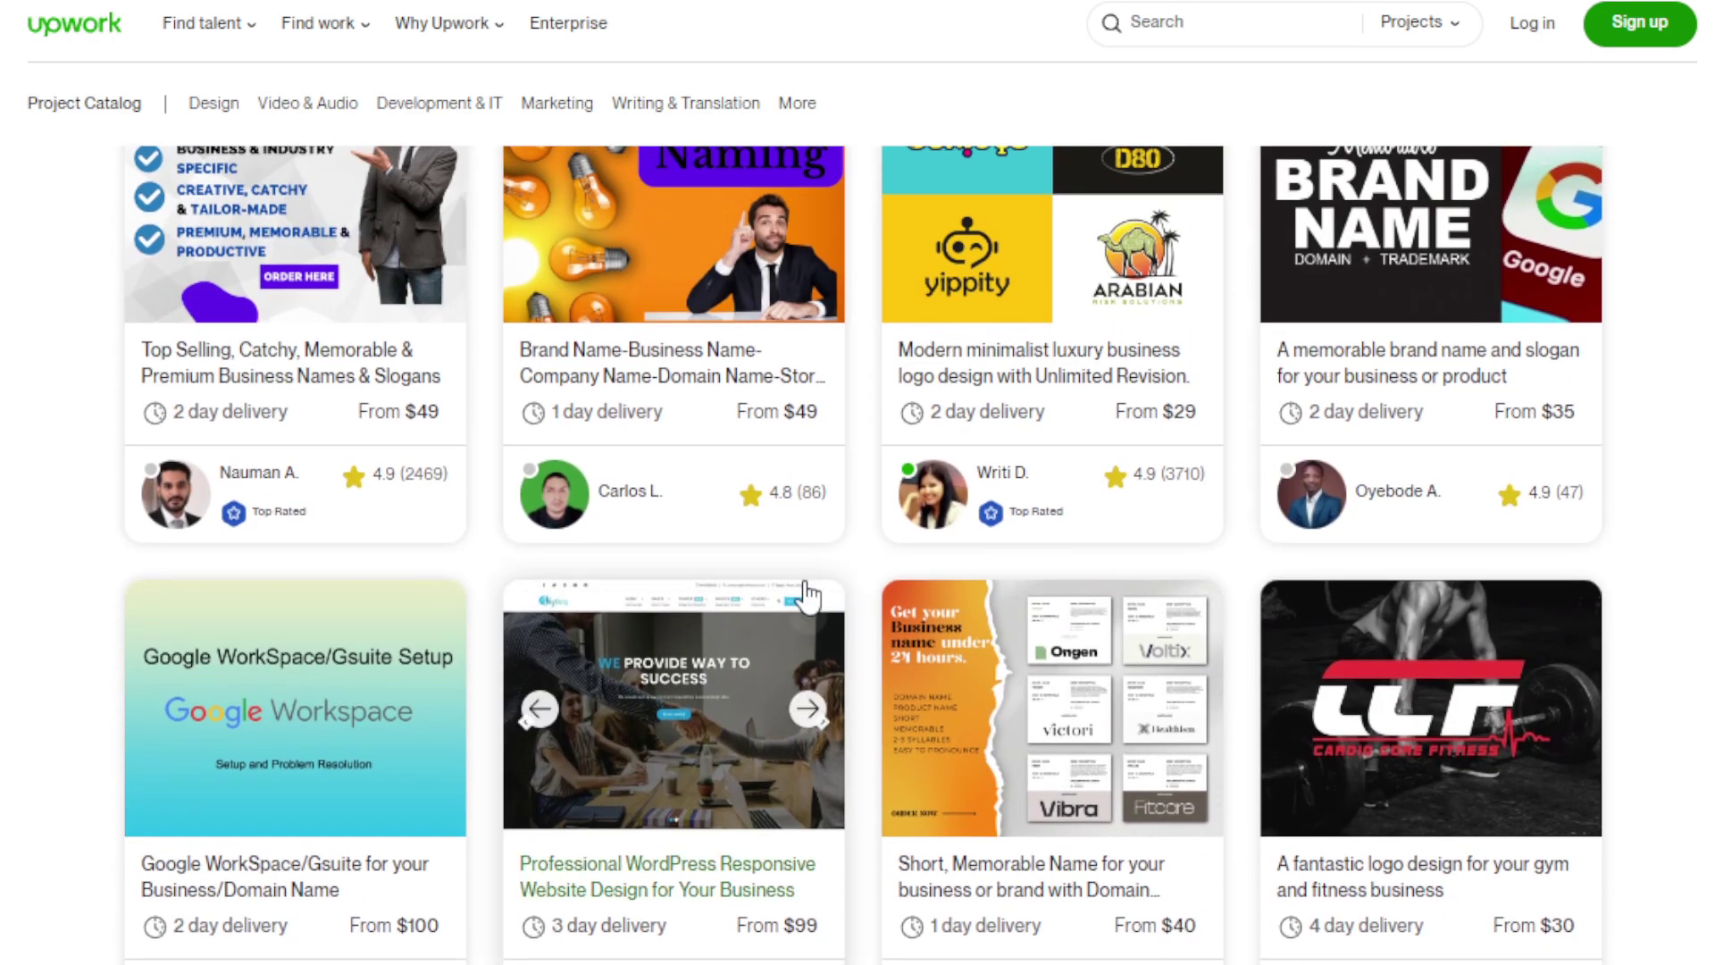